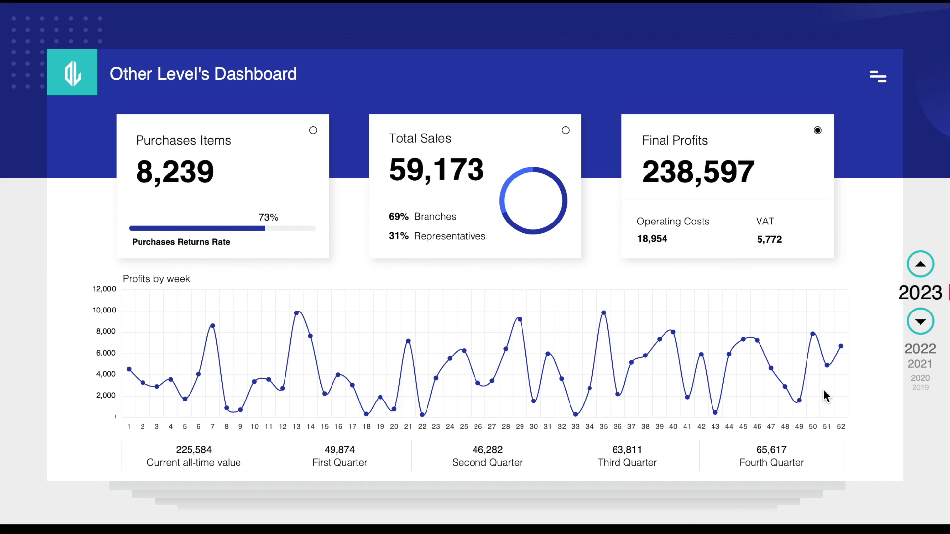
- Step the dashboard year back from 2022 through 2021 and 2020 to 2019
{"action": "left_click", "coordinate": [920, 322]}
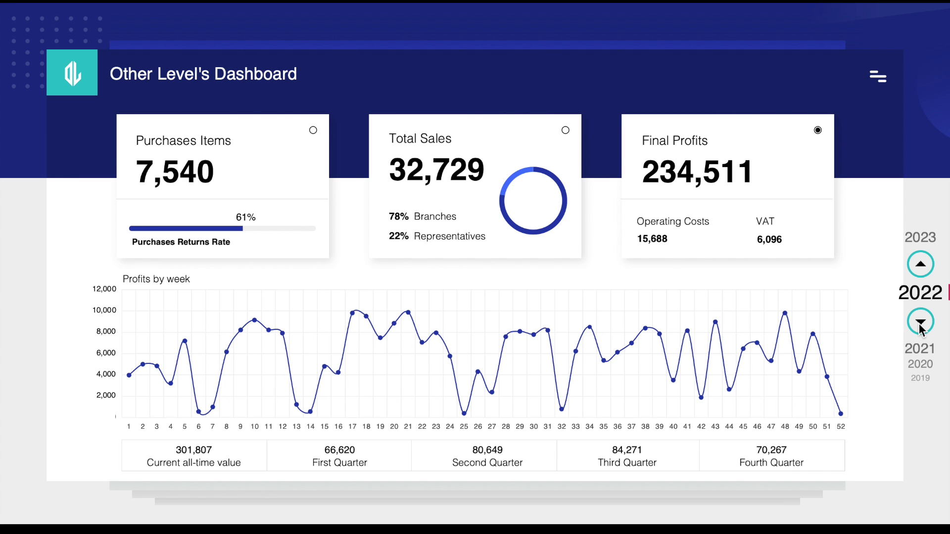
{"action": "left_click", "coordinate": [921, 323]}
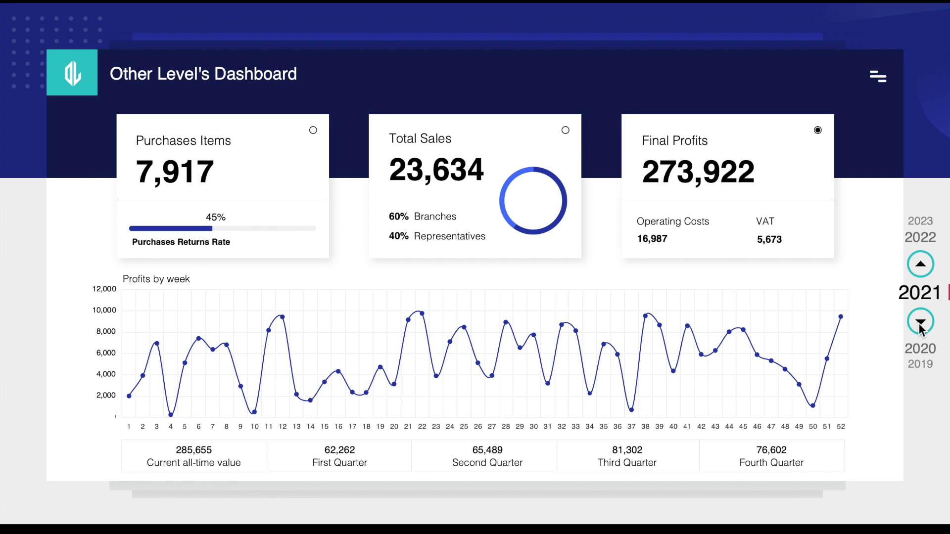
{"action": "left_click", "coordinate": [920, 322]}
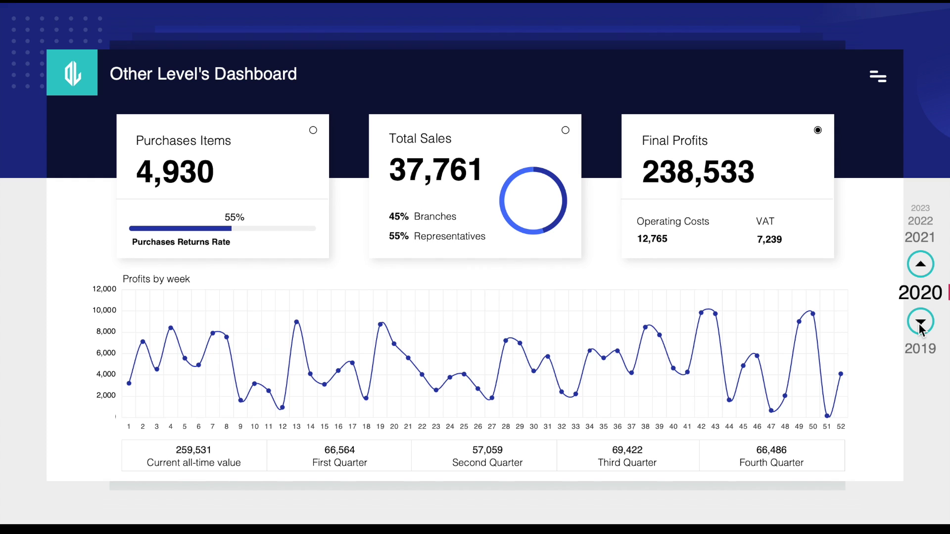
{"action": "left_click", "coordinate": [921, 322]}
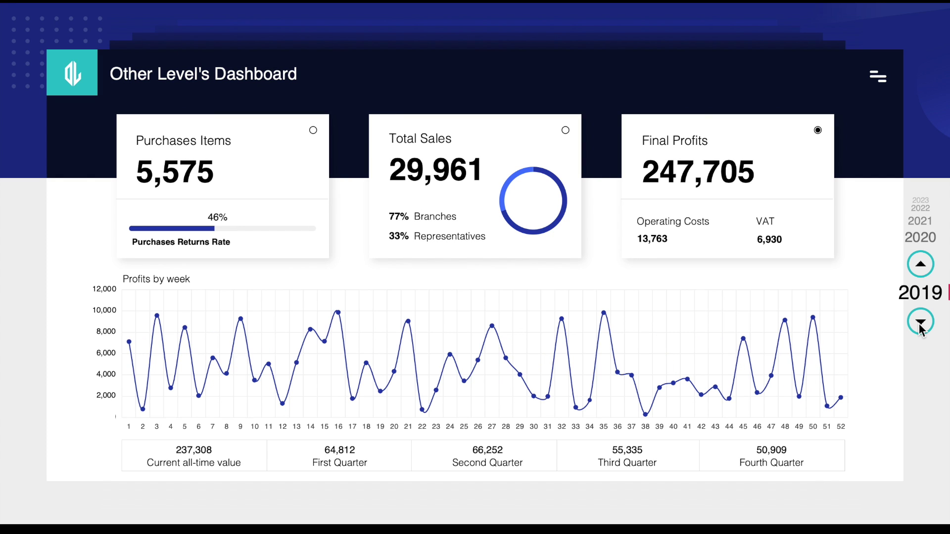
- Step forward to 2023, then chart Total Sales and then Purchases Items by week
{"action": "left_click", "coordinate": [920, 265]}
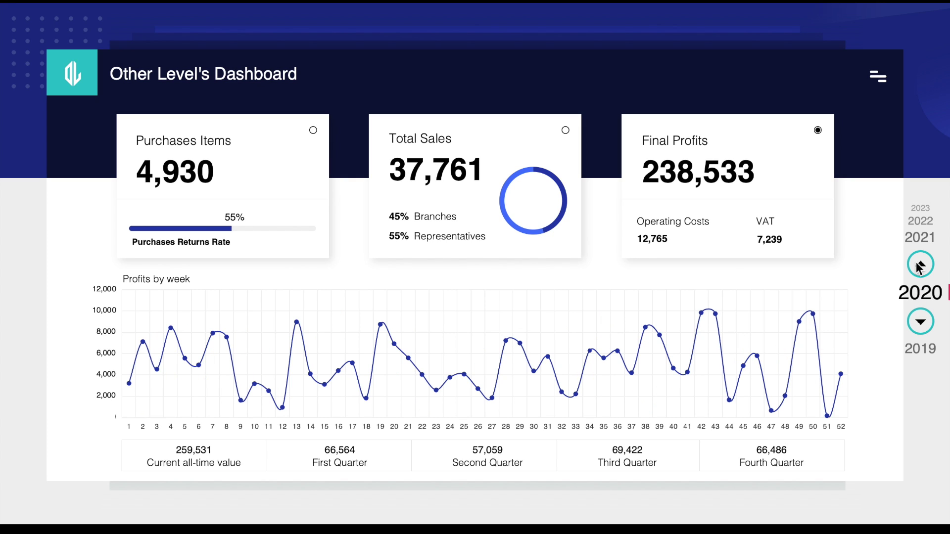
{"action": "left_click", "coordinate": [920, 265]}
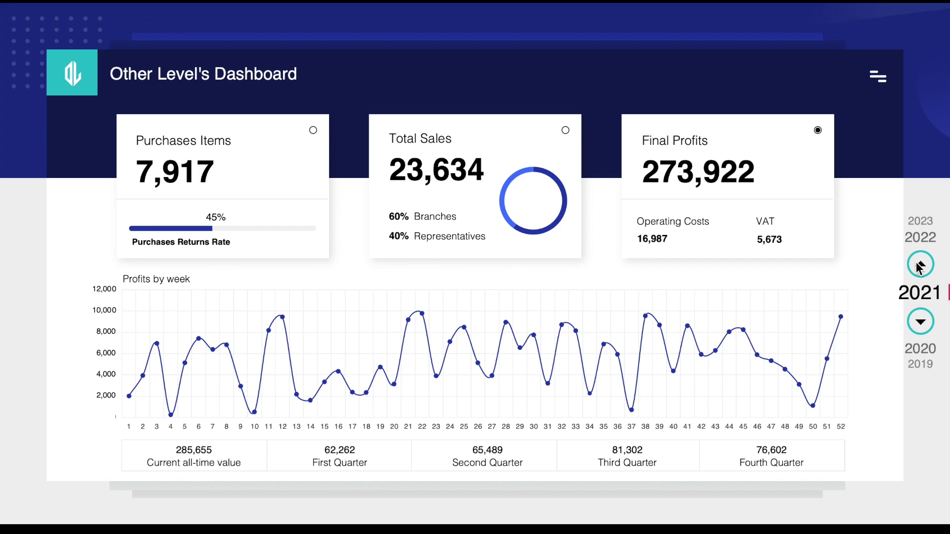
{"action": "left_click", "coordinate": [921, 265]}
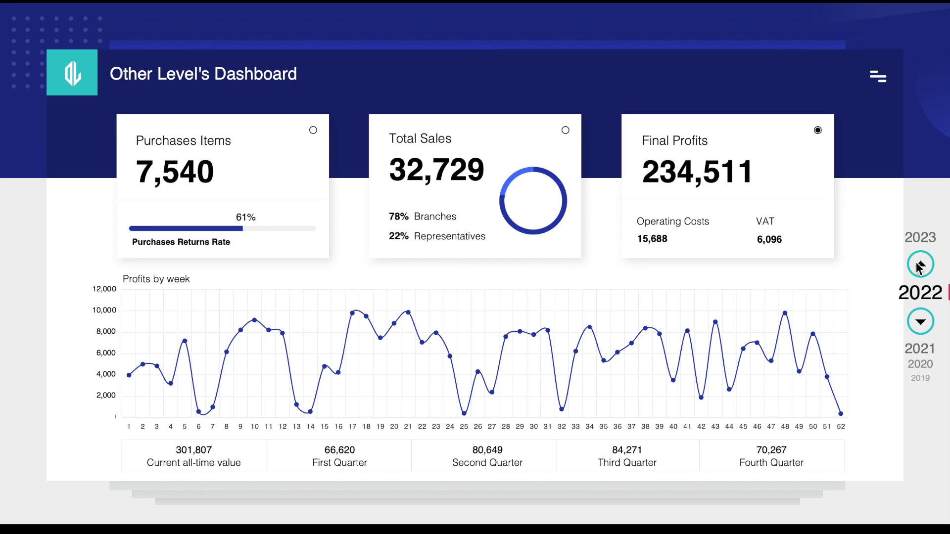
{"action": "left_click", "coordinate": [921, 265]}
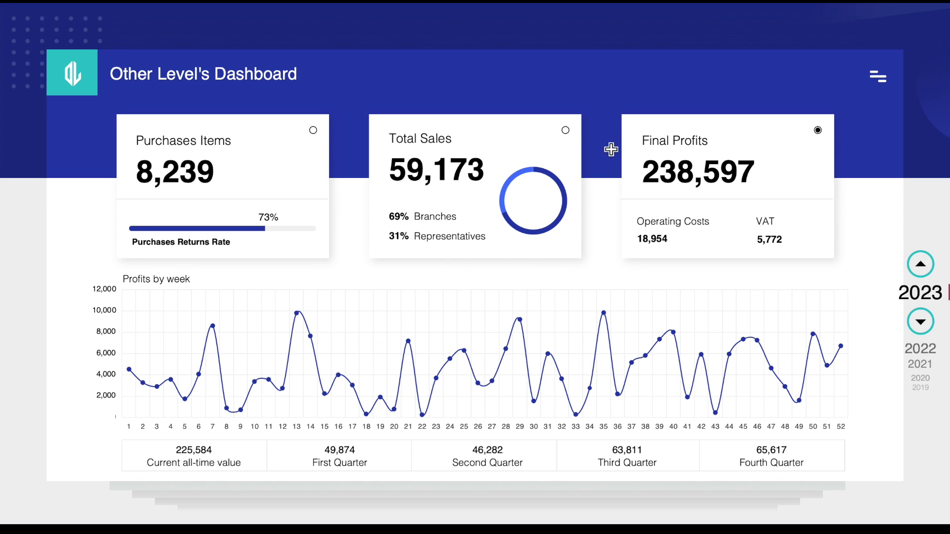
{"action": "left_click", "coordinate": [566, 131]}
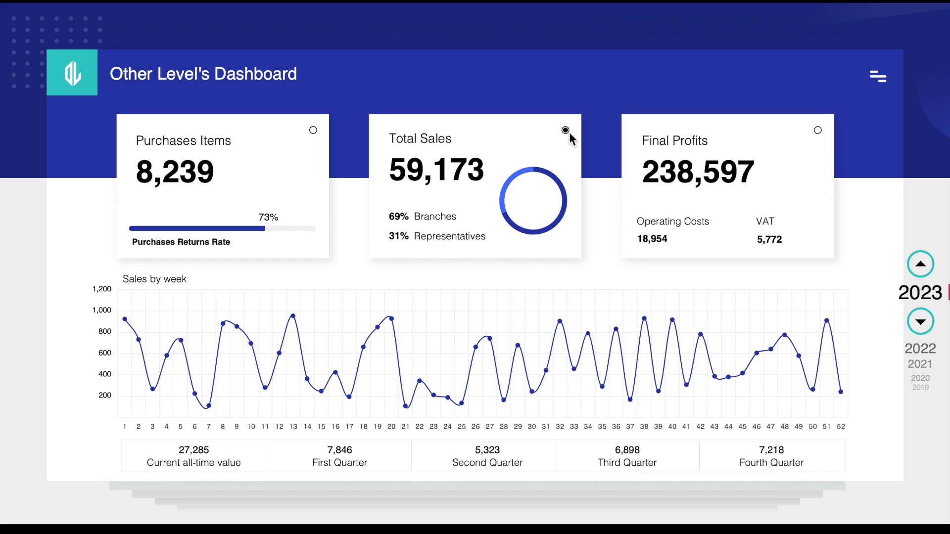
{"action": "left_click", "coordinate": [313, 131]}
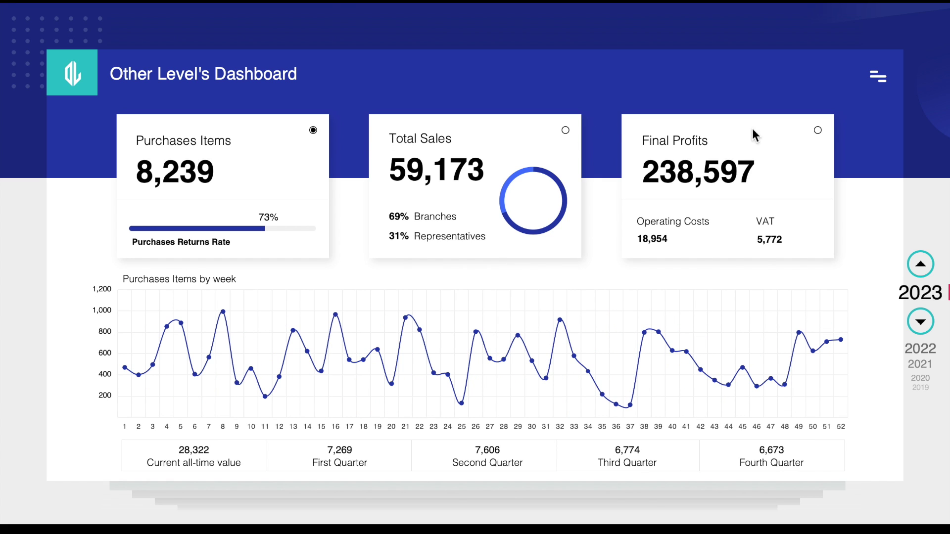
- Chart Final Profits by week, then scroll through the full weekly dataset table and return
{"action": "left_click", "coordinate": [818, 131]}
{"action": "left_click", "coordinate": [879, 77]}
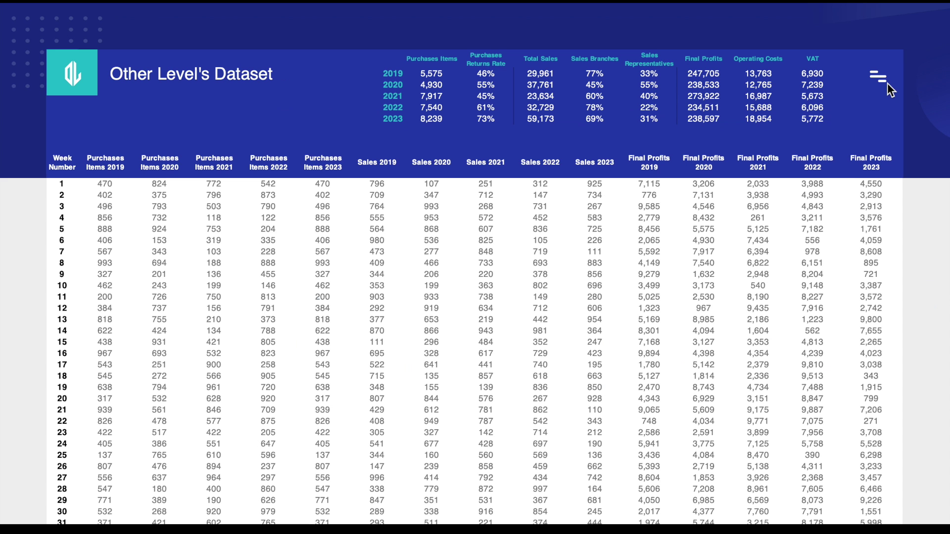
{"action": "scroll", "coordinate": [890, 91], "scroll_direction": "down", "scroll_amount": 7}
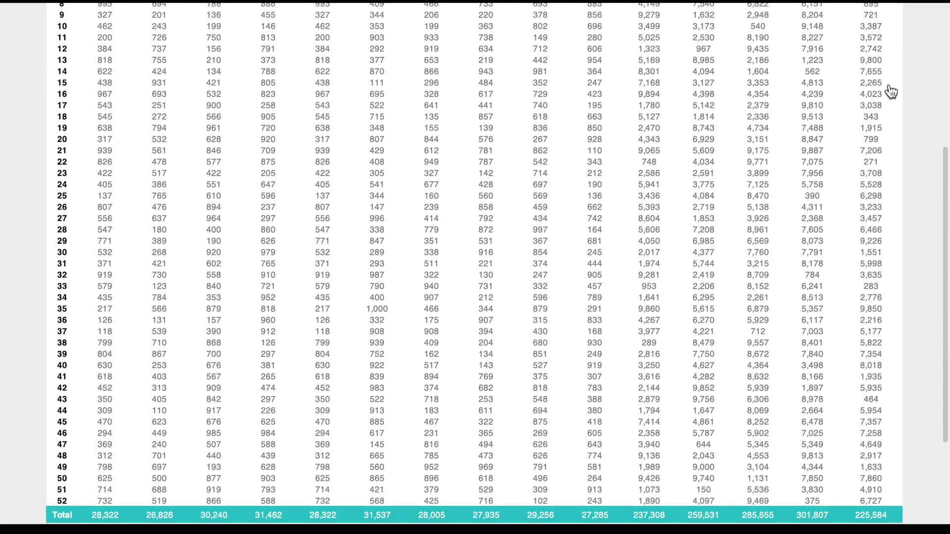
{"action": "scroll", "coordinate": [890, 91], "scroll_direction": "up", "scroll_amount": 7}
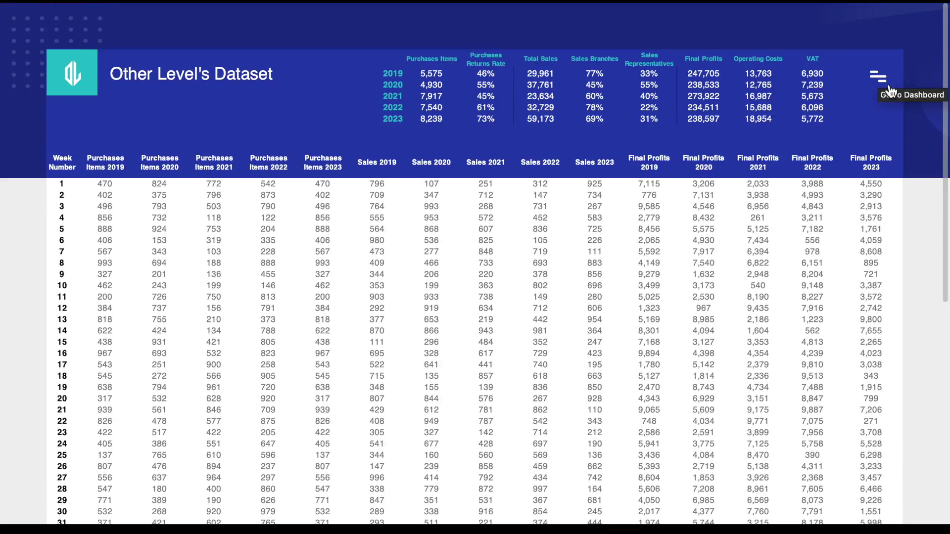
{"action": "left_click", "coordinate": [887, 85]}
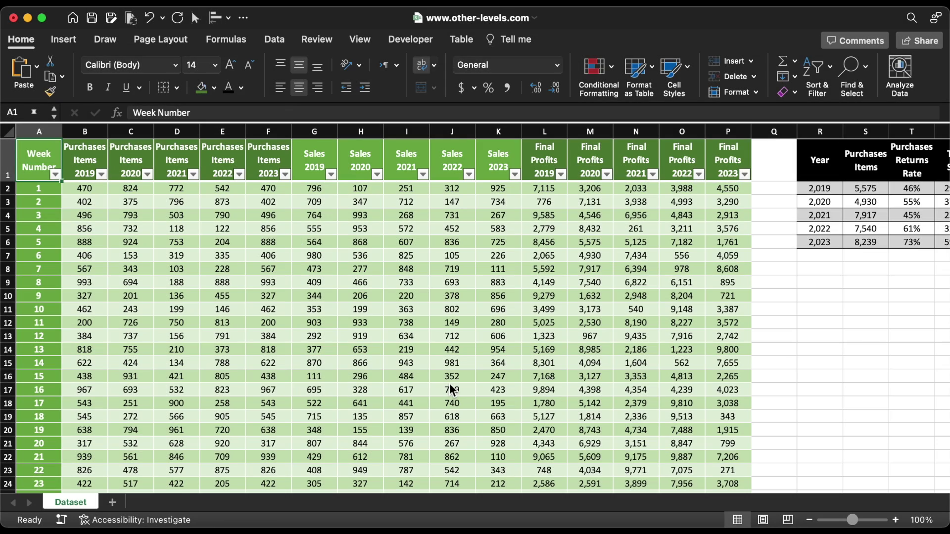
- Remove the Dataset table's filter buttons, first-column bolding and banded rows, and apply a Light style
{"action": "scroll", "coordinate": [449, 383], "scroll_direction": "down", "scroll_amount": 10}
{"action": "scroll", "coordinate": [449, 384], "scroll_direction": "up", "scroll_amount": 10}
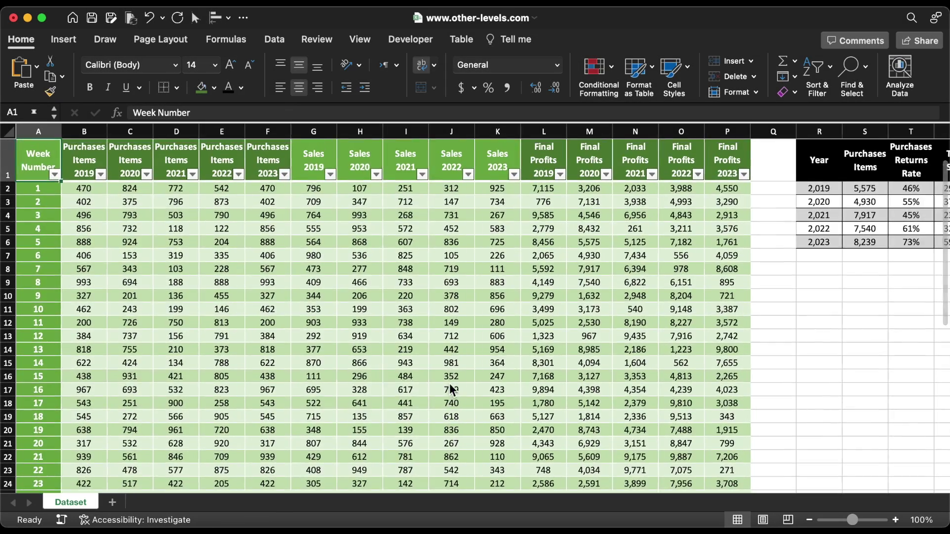
{"action": "scroll", "coordinate": [450, 386], "scroll_direction": "right", "scroll_amount": 6}
{"action": "scroll", "coordinate": [451, 386], "scroll_direction": "left", "scroll_amount": 6}
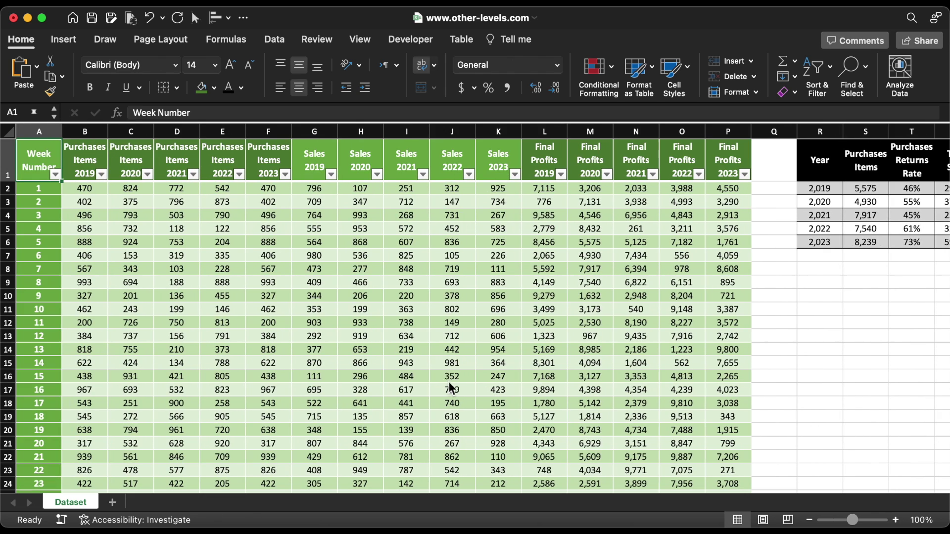
{"action": "left_click", "coordinate": [376, 267]}
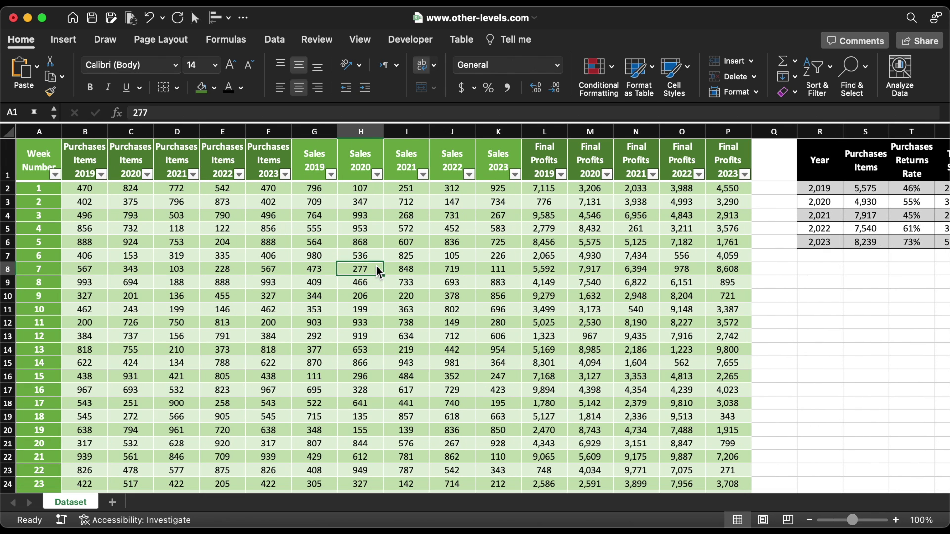
{"action": "left_click", "coordinate": [462, 40]}
{"action": "left_click", "coordinate": [455, 61]}
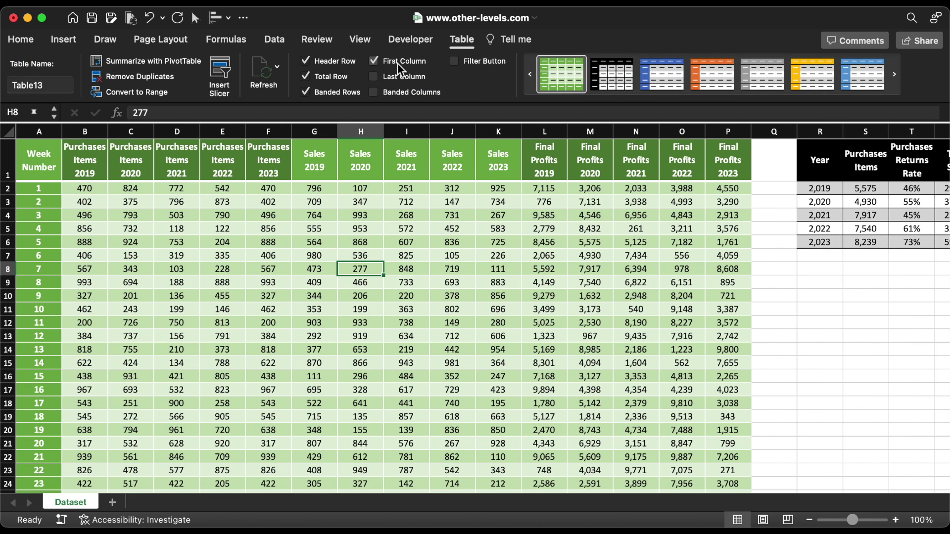
{"action": "left_click", "coordinate": [374, 61]}
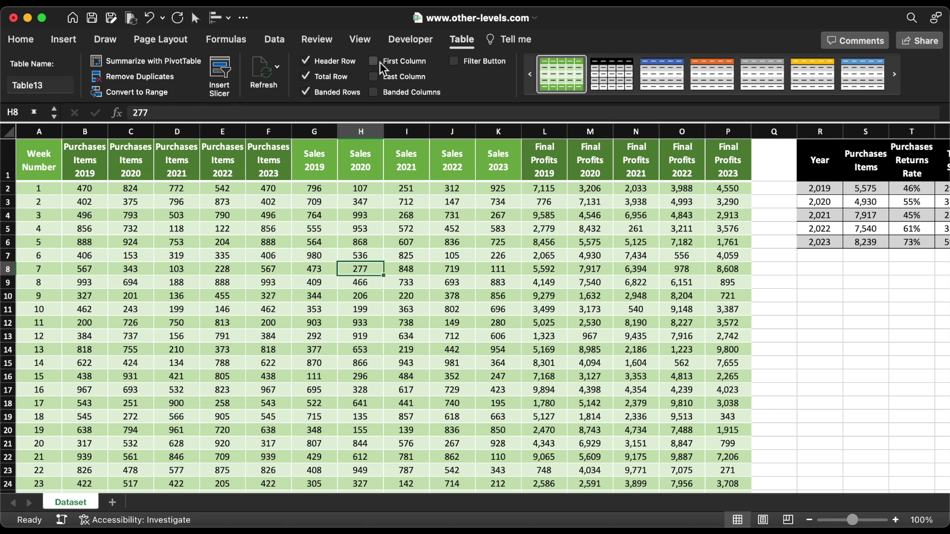
{"action": "left_click", "coordinate": [306, 92]}
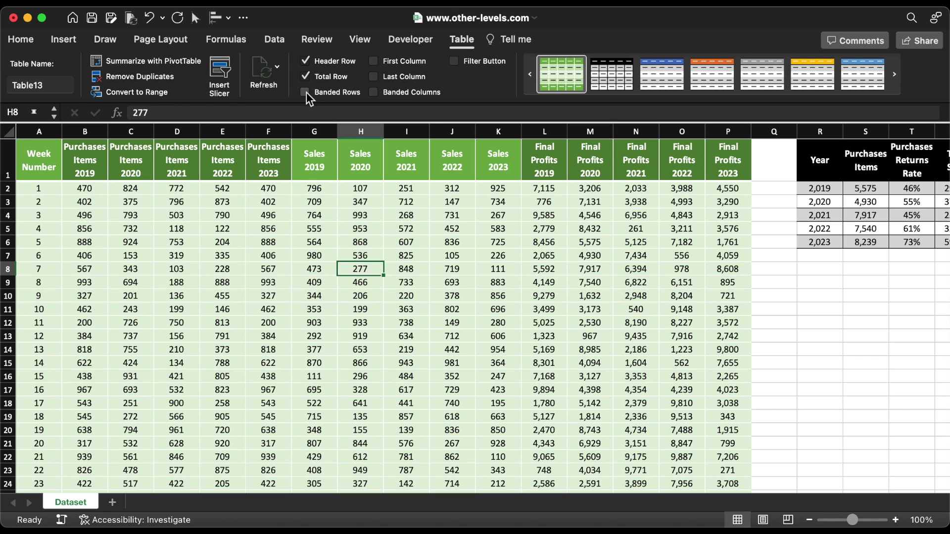
{"action": "left_click", "coordinate": [719, 96]}
{"action": "left_click", "coordinate": [565, 150]}
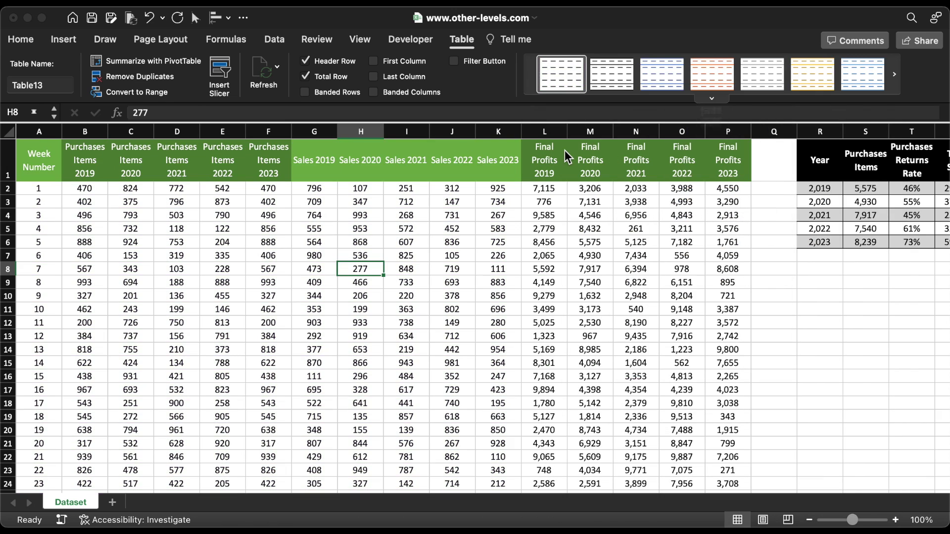
- Hide the formula bar and the cell gridlines
{"action": "left_click", "coordinate": [362, 41]}
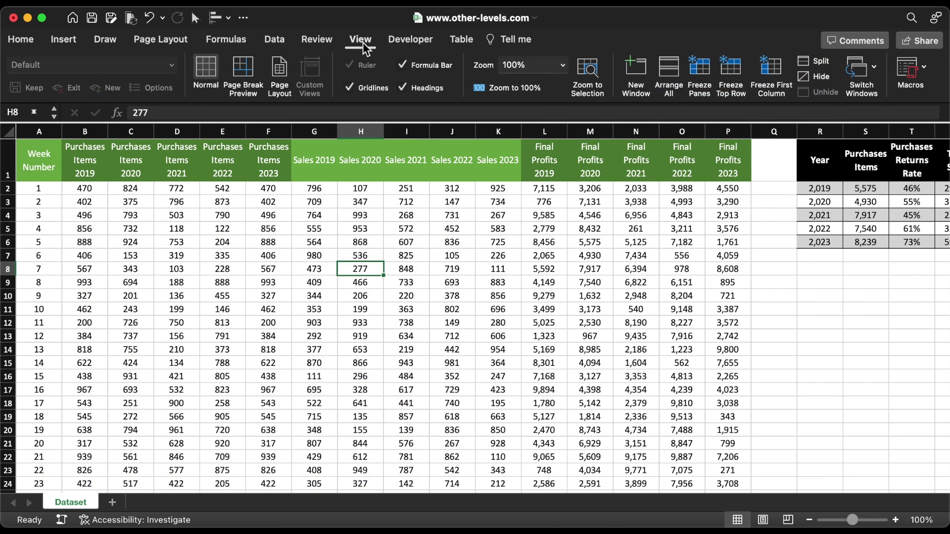
{"action": "left_click", "coordinate": [420, 67]}
{"action": "left_click", "coordinate": [361, 89]}
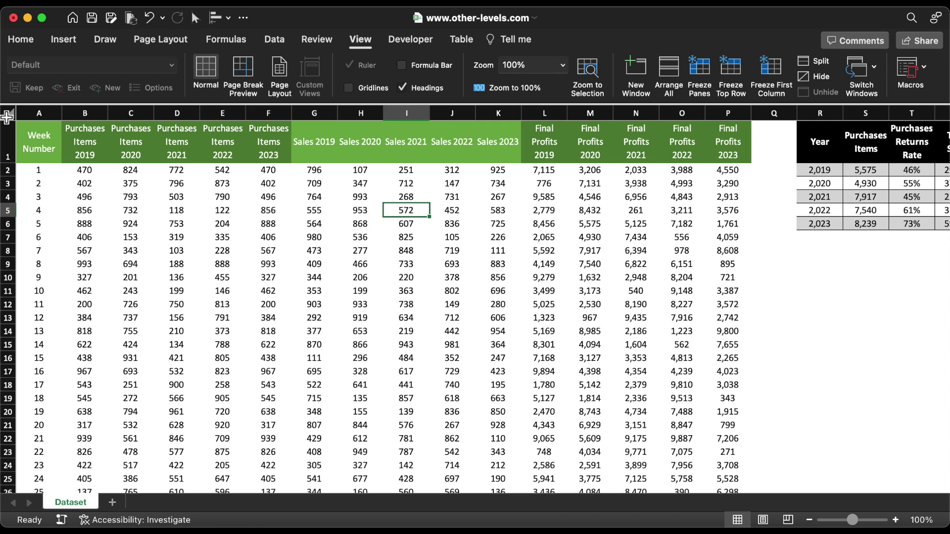
- Set the whole sheet to Helvetica at a smaller font size
{"action": "left_click", "coordinate": [8, 113]}
{"action": "left_click", "coordinate": [30, 45]}
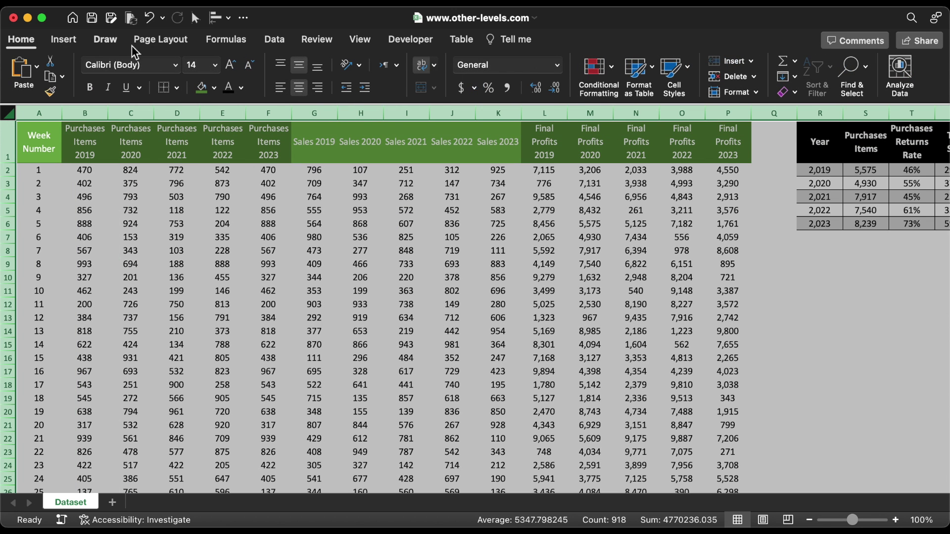
{"action": "left_click", "coordinate": [177, 65]}
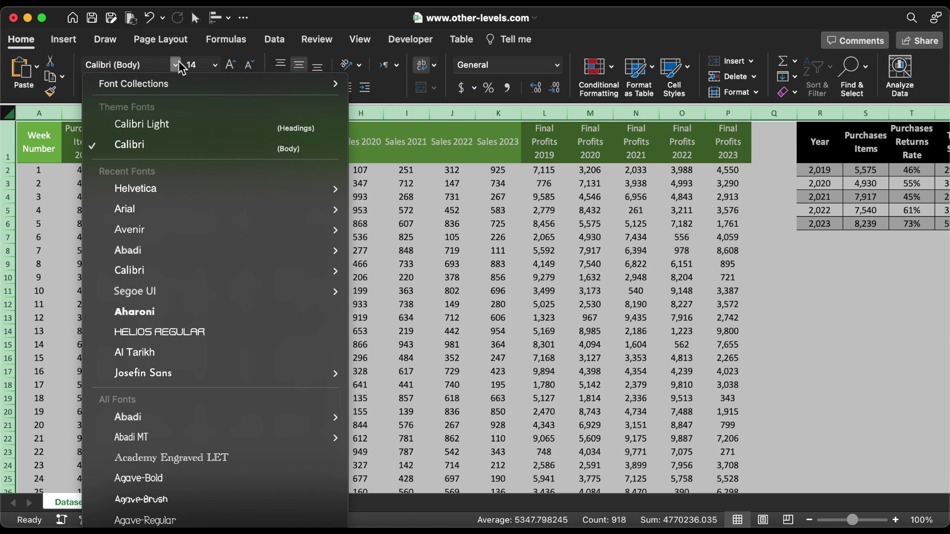
{"action": "left_click", "coordinate": [168, 187]}
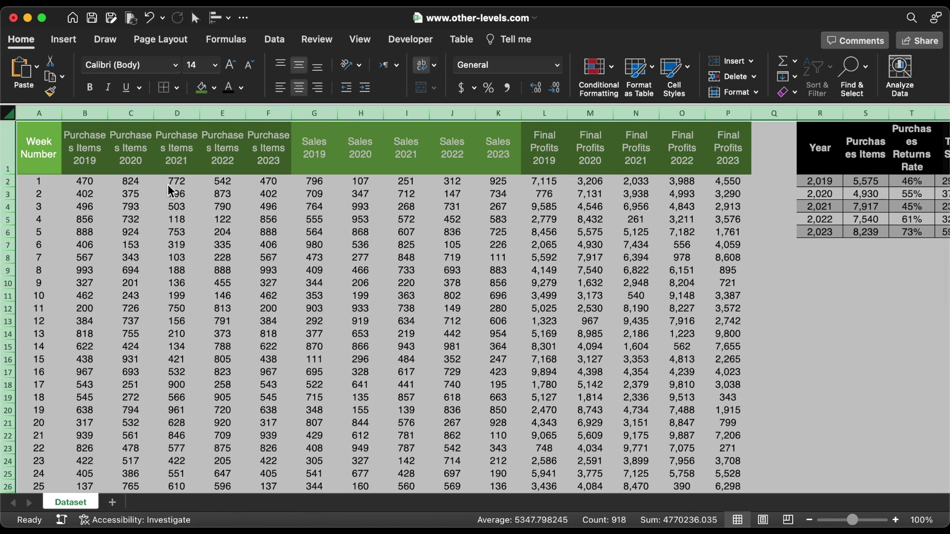
{"action": "left_click", "coordinate": [215, 65]}
{"action": "left_click", "coordinate": [214, 151]}
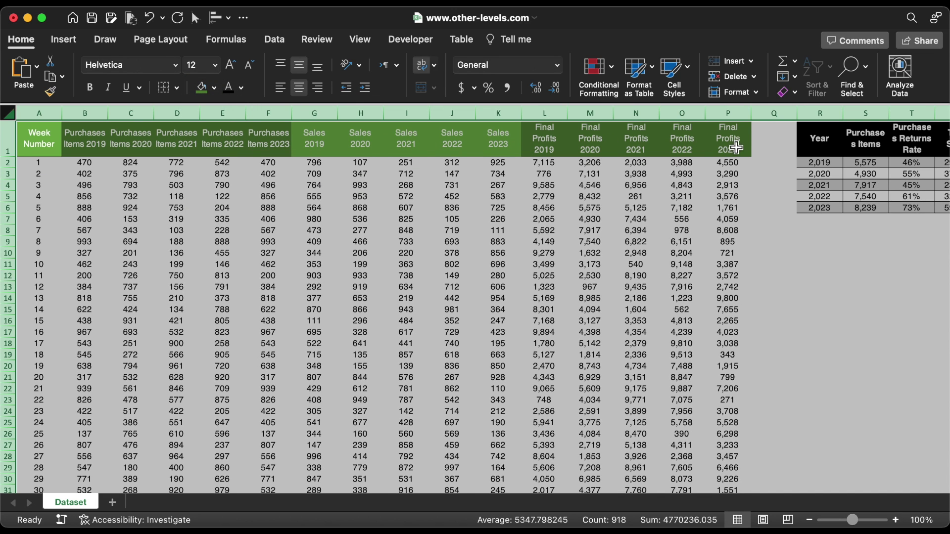
- Fill the table's header row with custom blue 273FB1
{"action": "left_click_drag", "start_coordinate": [736, 148], "coordinate": [38, 143]}
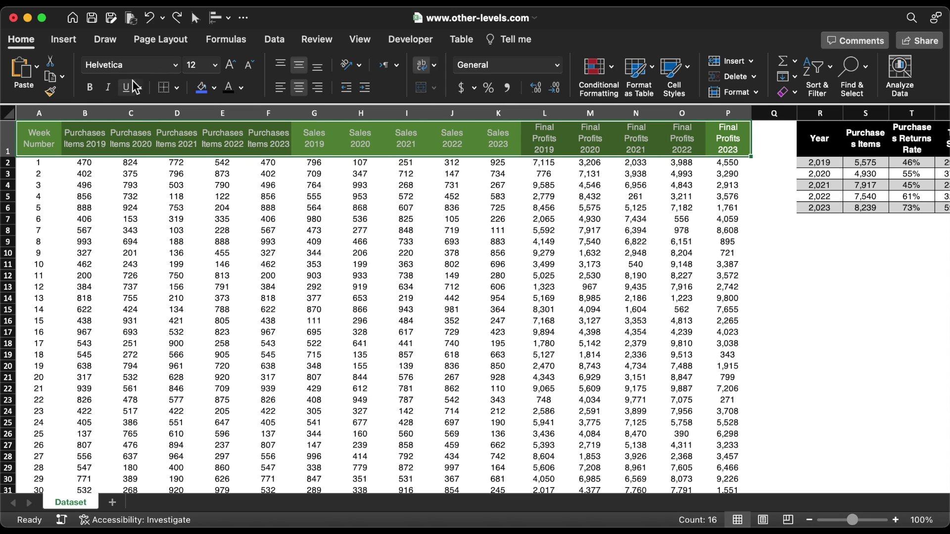
{"action": "left_click", "coordinate": [215, 88]}
{"action": "left_click", "coordinate": [255, 311]}
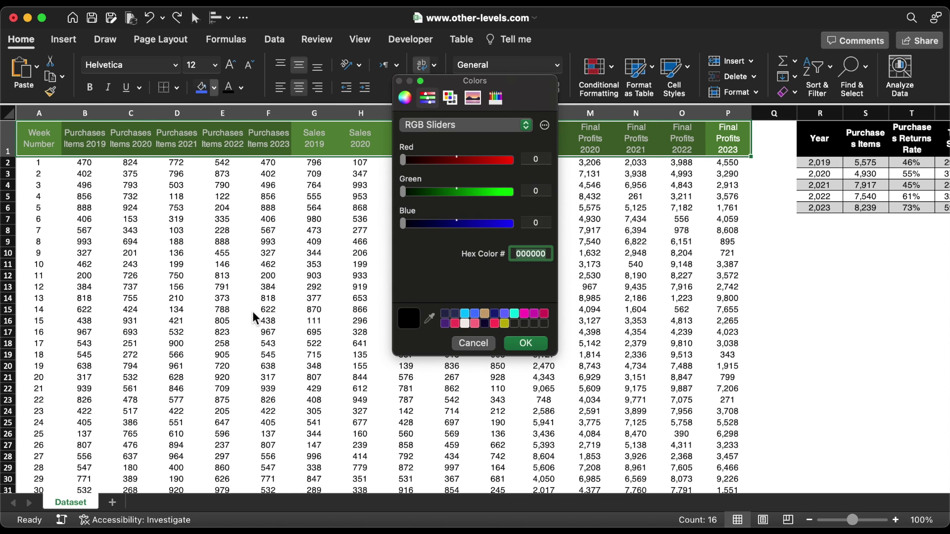
{"action": "type", "text": "273FB1"}
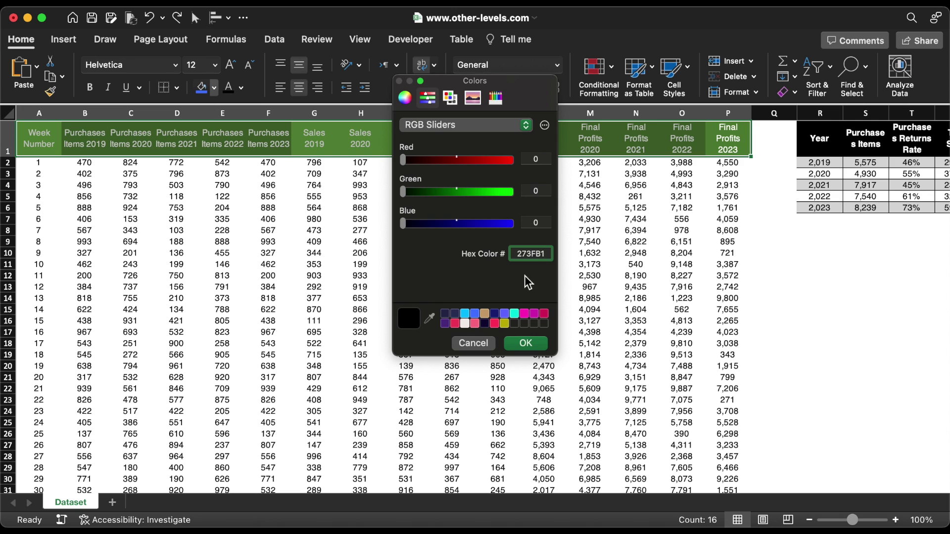
{"action": "left_click", "coordinate": [542, 348]}
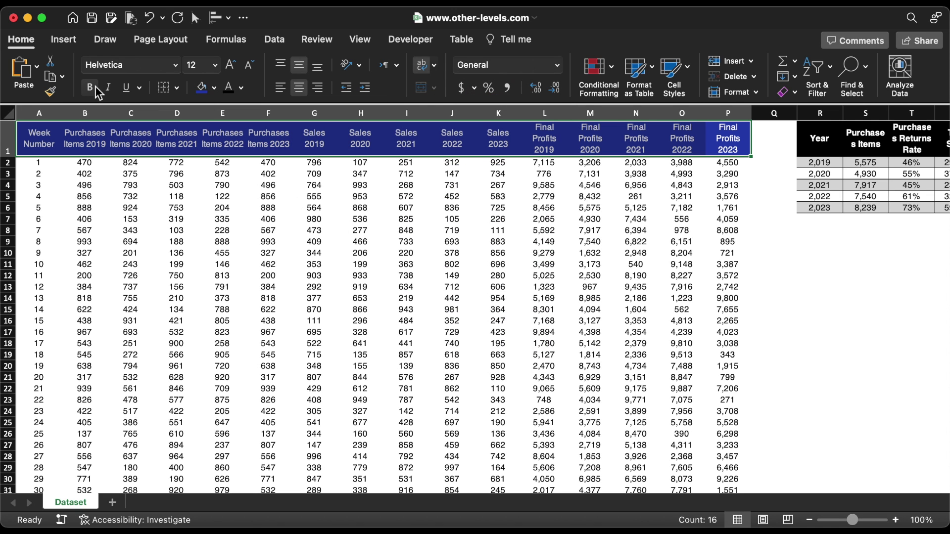
- Turn the data figures in B2:P53 grey
{"action": "left_click", "coordinate": [79, 165]}
{"action": "key", "text": "super+shift+Right"}
{"action": "key", "text": "super+shift+Down"}
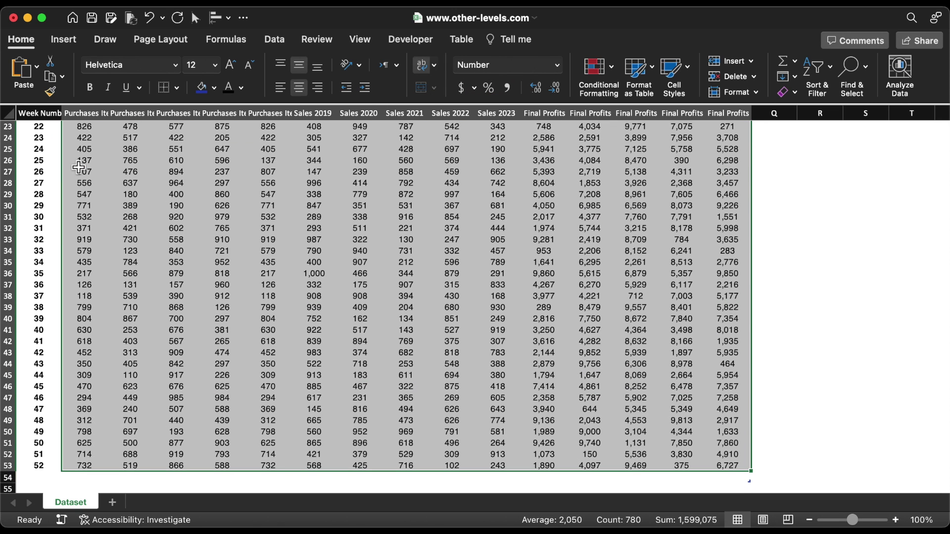
{"action": "left_click", "coordinate": [241, 88]}
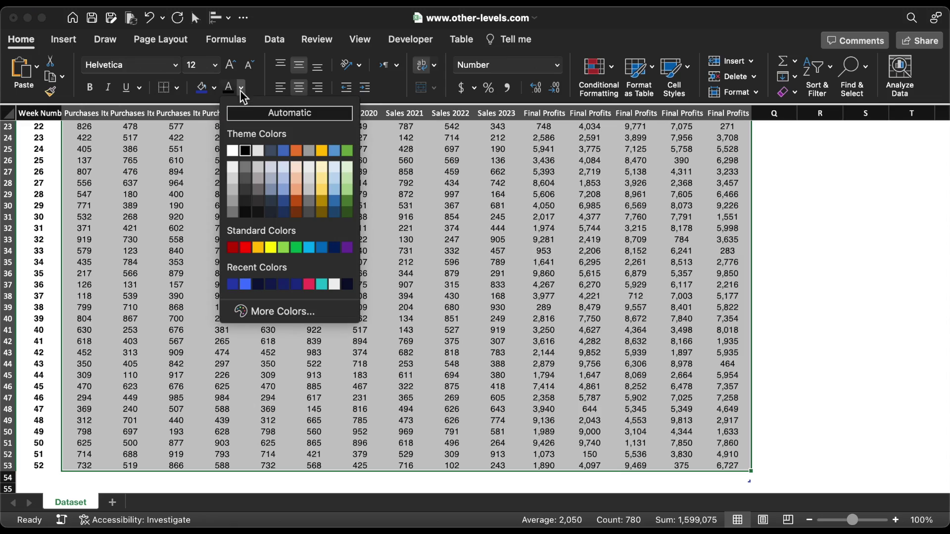
{"action": "left_click", "coordinate": [232, 212]}
{"action": "left_click", "coordinate": [239, 218]}
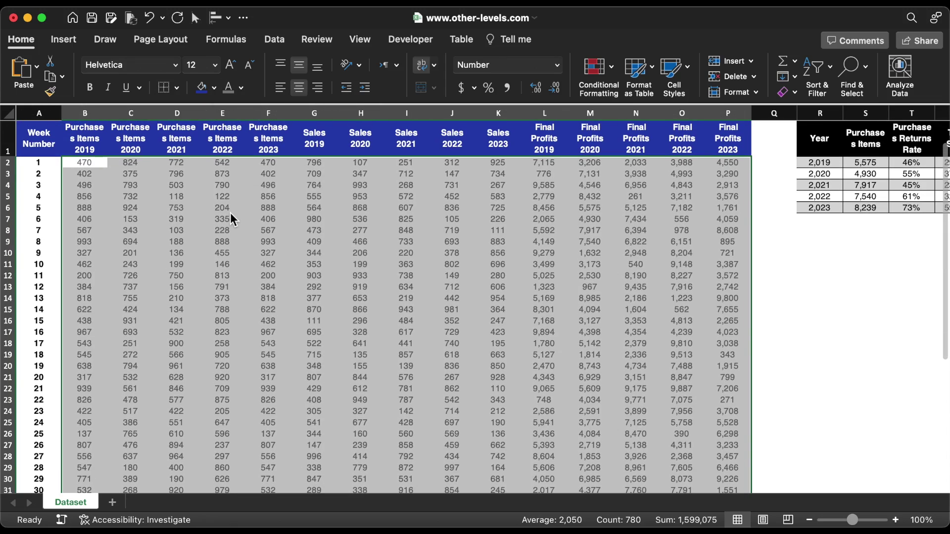
- Fill the table's Total row teal
{"action": "scroll", "coordinate": [248, 303], "scroll_direction": "down", "scroll_amount": 10}
{"action": "left_click", "coordinate": [30, 394]}
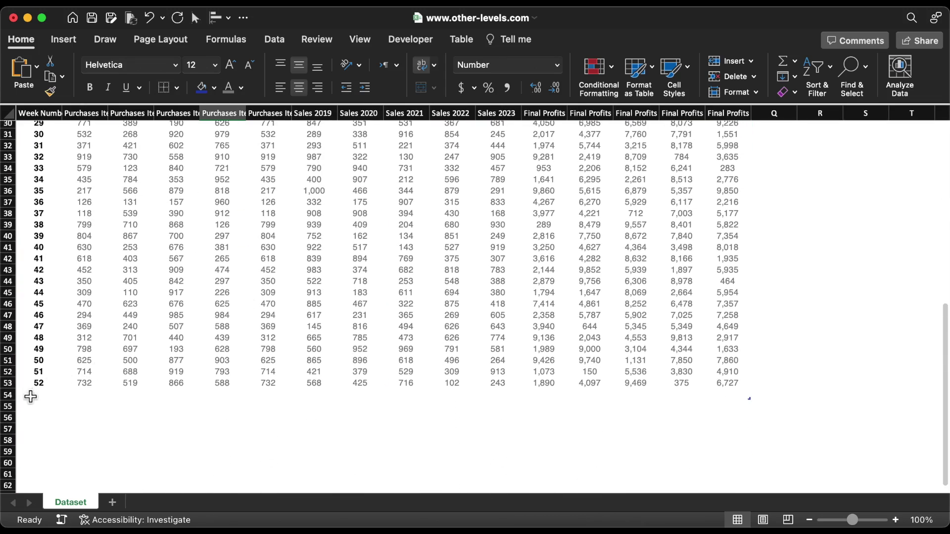
{"action": "left_click", "coordinate": [215, 89]}
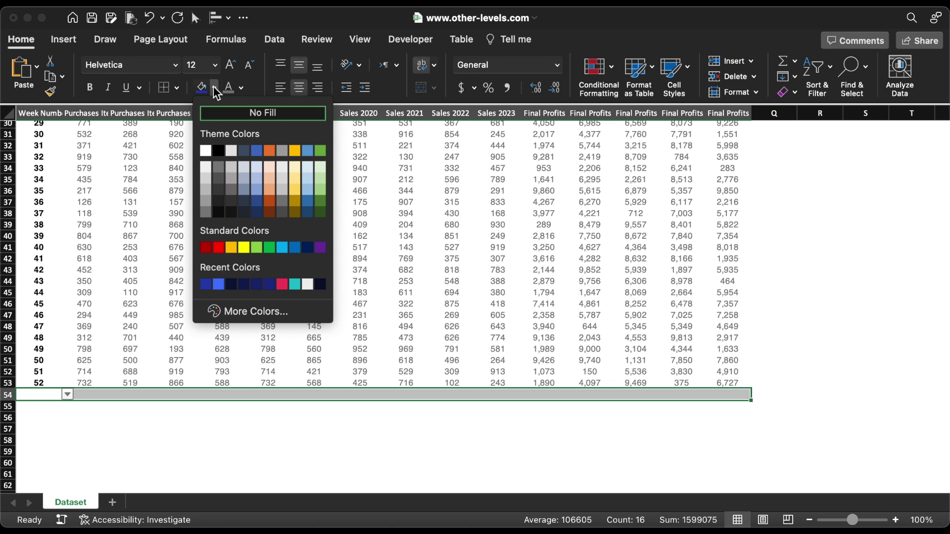
{"action": "left_click", "coordinate": [295, 285]}
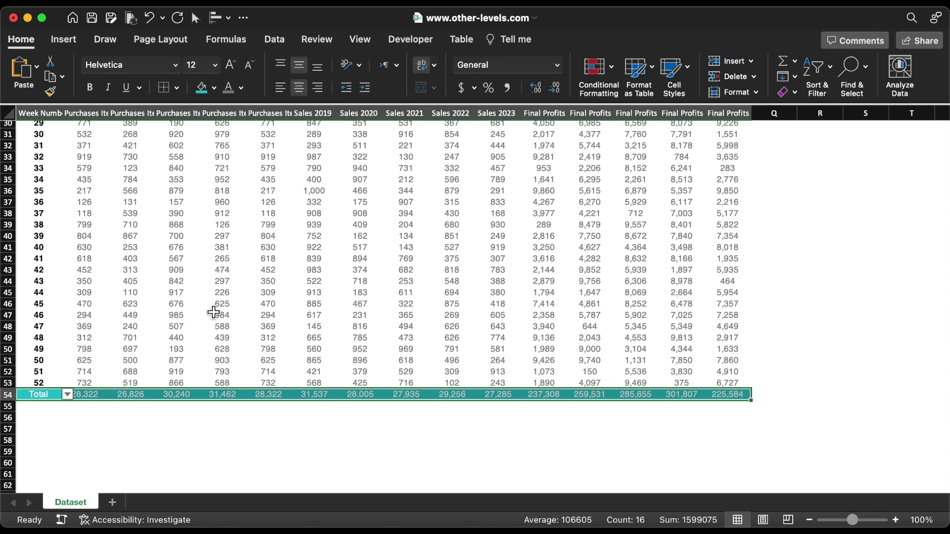
{"action": "key", "text": "ctrl+Home"}
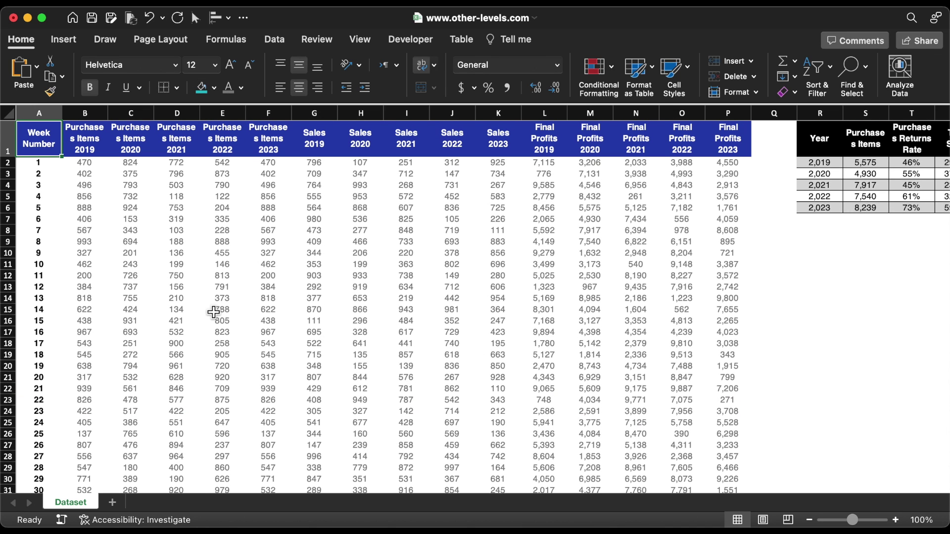
- Insert twelve blank rows above the Dataset table
{"action": "left_click", "coordinate": [9, 145]}
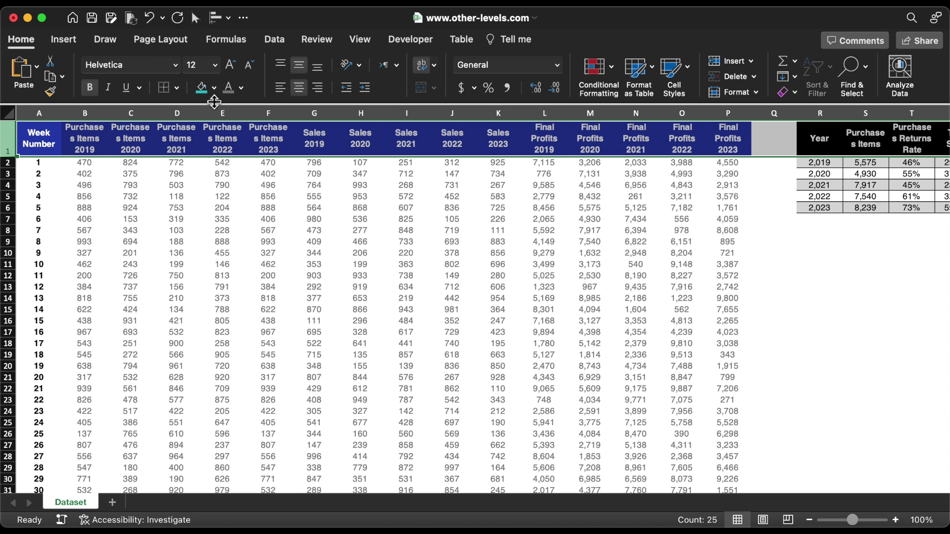
{"action": "left_click", "coordinate": [720, 60]}
{"action": "left_click", "coordinate": [719, 61]}
{"action": "left_click", "coordinate": [719, 61]}
{"action": "left_click", "coordinate": [719, 61]}
{"action": "left_click", "coordinate": [719, 61]}
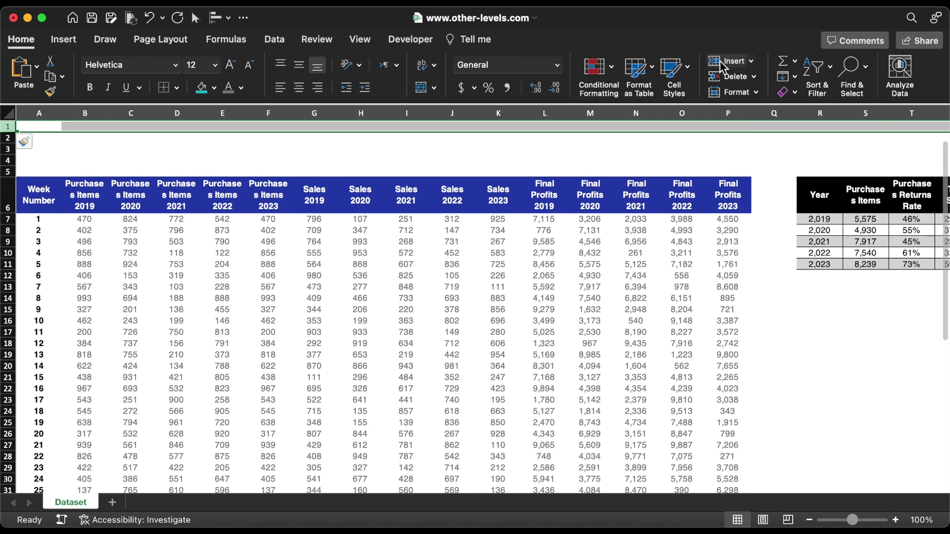
{"action": "left_click", "coordinate": [720, 60]}
{"action": "left_click", "coordinate": [720, 60]}
{"action": "left_click", "coordinate": [720, 61]}
{"action": "left_click", "coordinate": [719, 60]}
{"action": "left_click", "coordinate": [719, 60]}
{"action": "left_click", "coordinate": [719, 60]}
{"action": "left_click", "coordinate": [719, 60]}
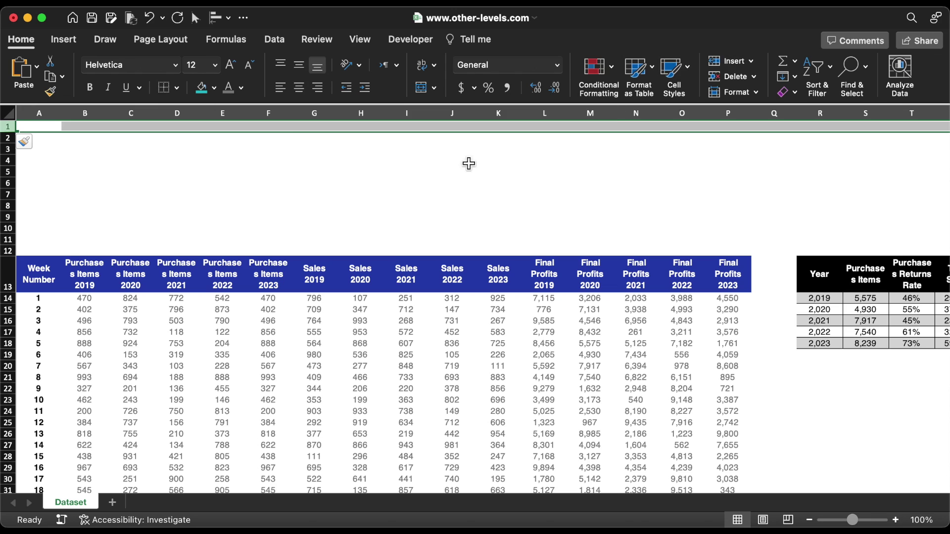
{"action": "left_click", "coordinate": [222, 309]}
- Shrink the table header text two sizes down to 10 pt
{"action": "left_click", "coordinate": [25, 274]}
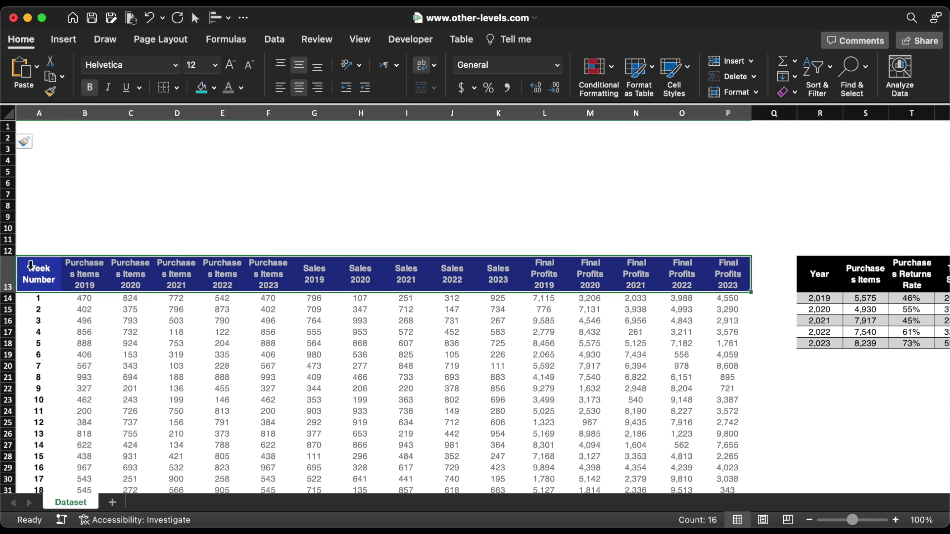
{"action": "left_click", "coordinate": [247, 65]}
{"action": "left_click", "coordinate": [247, 65]}
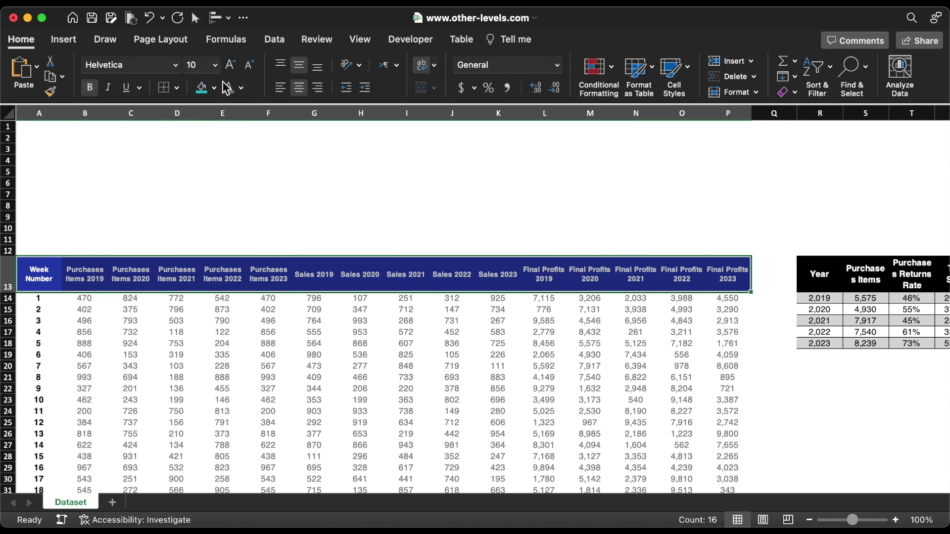
{"action": "left_click", "coordinate": [45, 113]}
- Narrow column A, insert a blank column before the table, and set columns C–Q to width 12.00
{"action": "left_click_drag", "start_coordinate": [64, 114], "coordinate": [50, 115]}
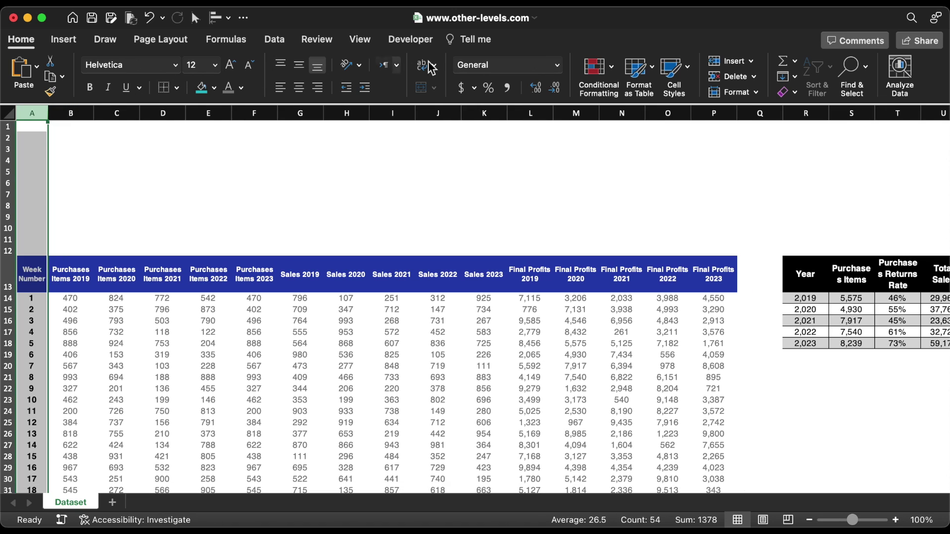
{"action": "left_click", "coordinate": [731, 60]}
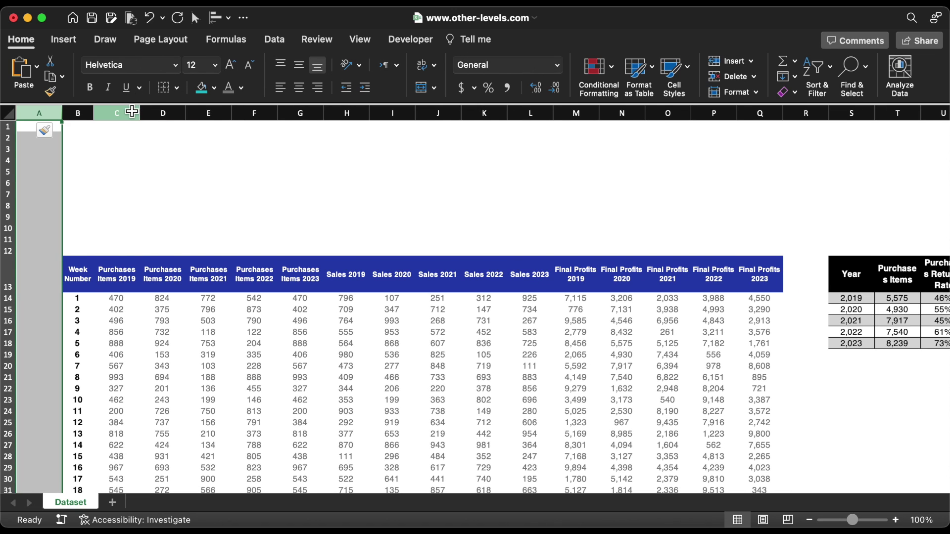
{"action": "left_click_drag", "start_coordinate": [116, 113], "coordinate": [781, 123]}
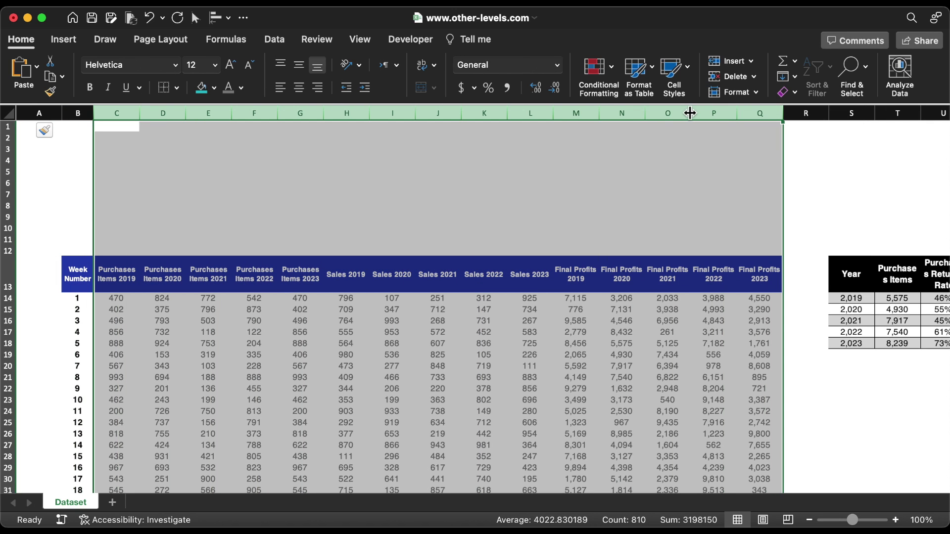
{"action": "left_click_drag", "start_coordinate": [692, 113], "coordinate": [702, 113]}
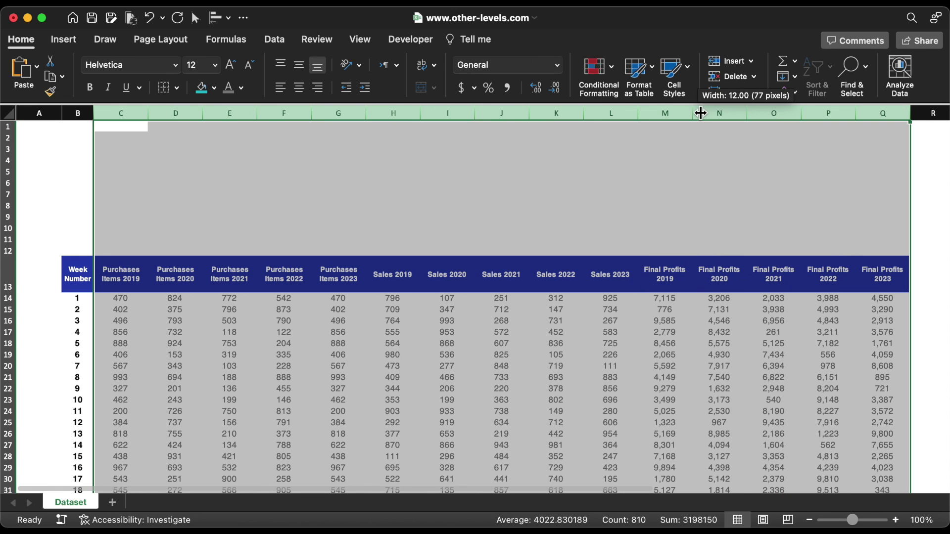
{"action": "left_click", "coordinate": [501, 434]}
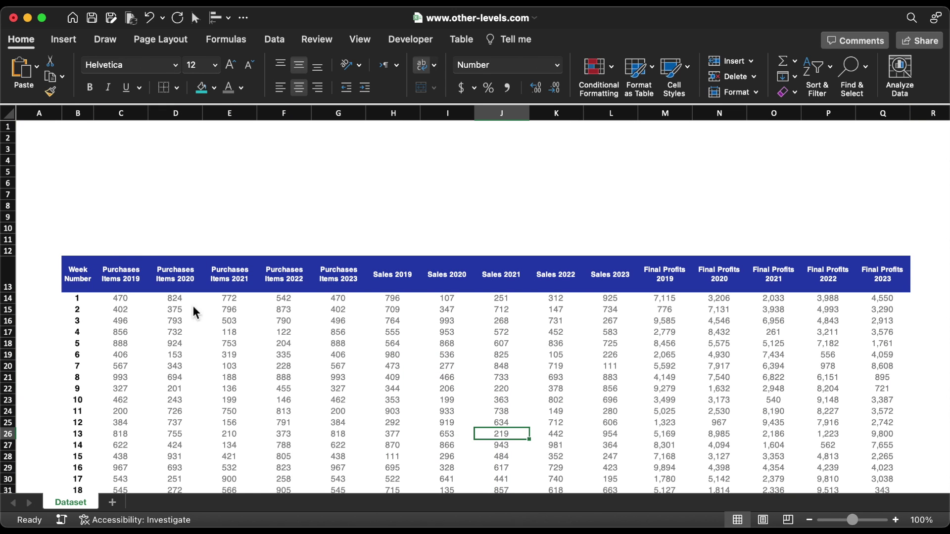
{"action": "left_click", "coordinate": [84, 272]}
- Fill the band of rows just above the table headers dark blue
{"action": "key", "text": "shift+Up"}
{"action": "key", "text": "shift+Up"}
{"action": "key", "text": "shift+Up"}
{"action": "key", "text": "shift+Up"}
{"action": "key", "text": "shift+Up"}
{"action": "key", "text": "shift+Up"}
{"action": "key", "text": "shift+Up"}
{"action": "key", "text": "shift+Up"}
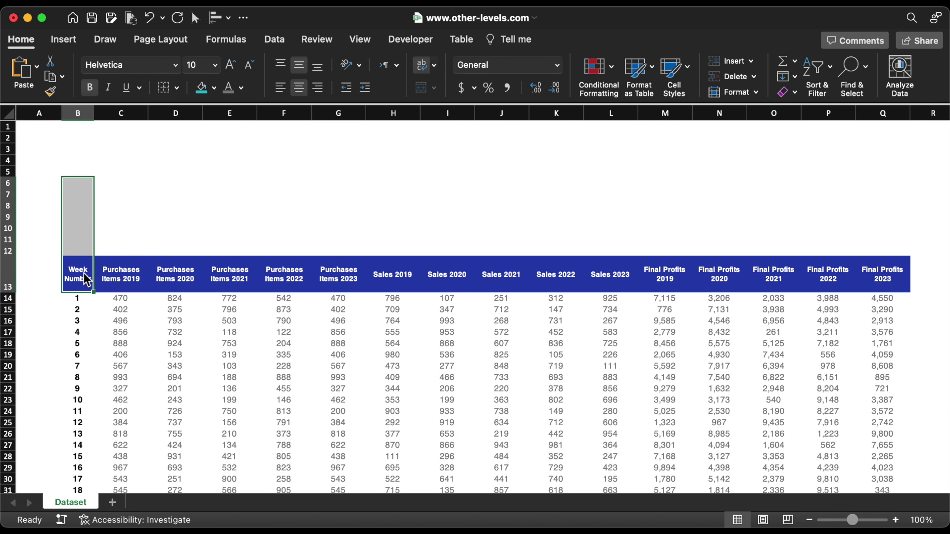
{"action": "key", "text": "shift+Right"}
{"action": "key", "text": "shift+Right"}
{"action": "key", "text": "shift+Right"}
{"action": "key", "text": "shift+Right"}
{"action": "key", "text": "shift+Right"}
{"action": "key", "text": "shift+Right"}
{"action": "key", "text": "shift+Right"}
{"action": "key", "text": "shift+Right"}
{"action": "key", "text": "shift+Right"}
{"action": "key", "text": "shift+Right"}
{"action": "key", "text": "shift+Right"}
{"action": "key", "text": "shift+Right"}
{"action": "key", "text": "shift+Right"}
{"action": "key", "text": "shift+Right"}
{"action": "key", "text": "shift+Right"}
{"action": "left_click", "coordinate": [214, 88]}
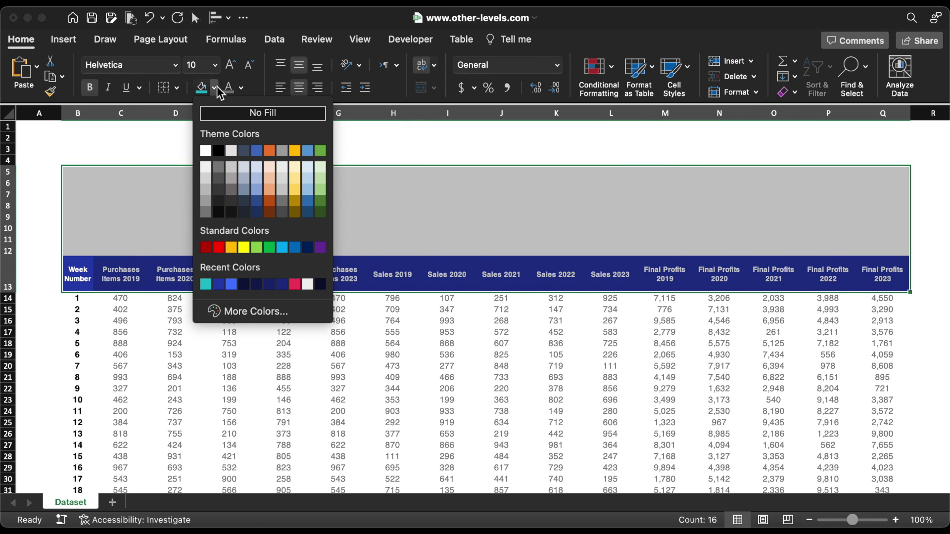
{"action": "left_click", "coordinate": [218, 284]}
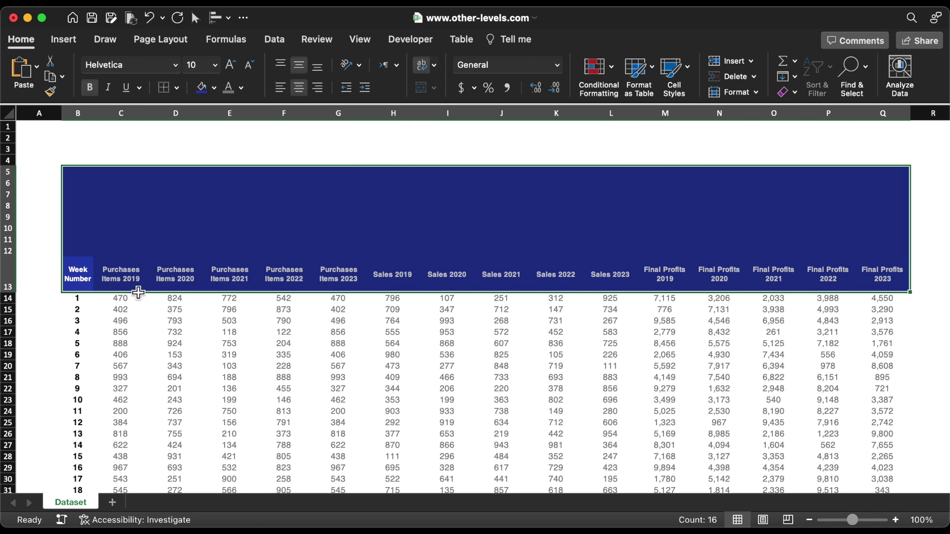
- Fill column A, the top rows and columns R–U with navy 1A2E87
{"action": "left_click", "coordinate": [53, 289]}
{"action": "key", "text": "super+shift+Up"}
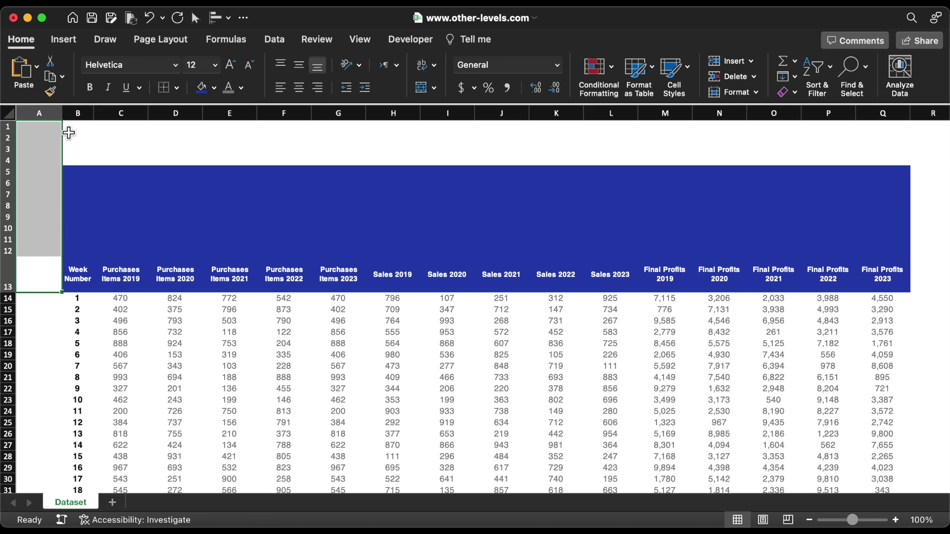
{"action": "left_click_drag", "start_coordinate": [68, 130], "coordinate": [896, 157]}
{"action": "scroll", "coordinate": [894, 158], "scroll_direction": "right", "scroll_amount": 6}
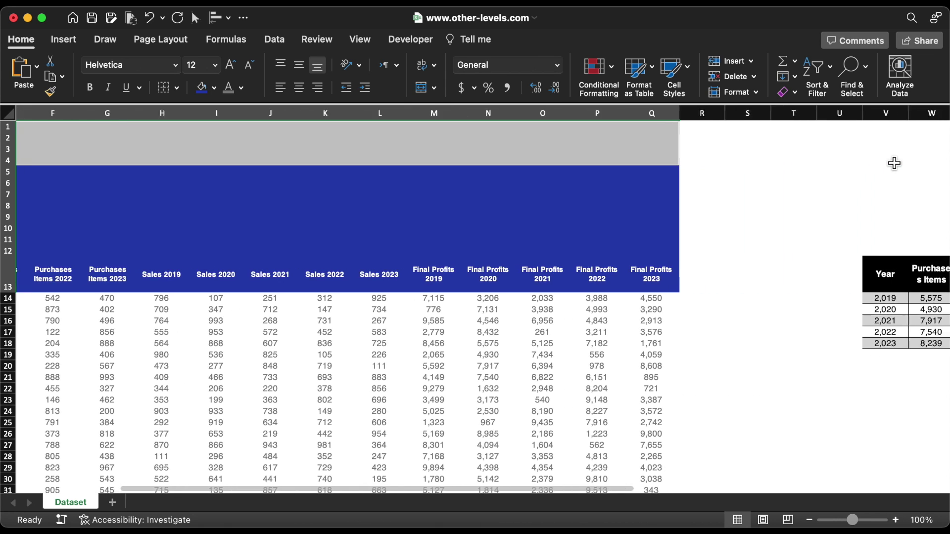
{"action": "left_click_drag", "start_coordinate": [791, 132], "coordinate": [626, 292]}
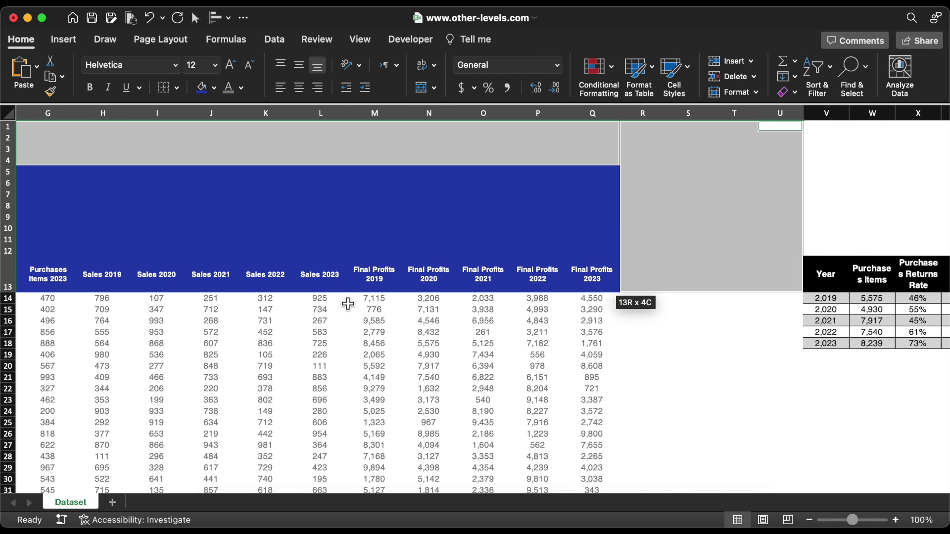
{"action": "scroll", "coordinate": [346, 297], "scroll_direction": "left", "scroll_amount": 6}
{"action": "left_click", "coordinate": [213, 88]}
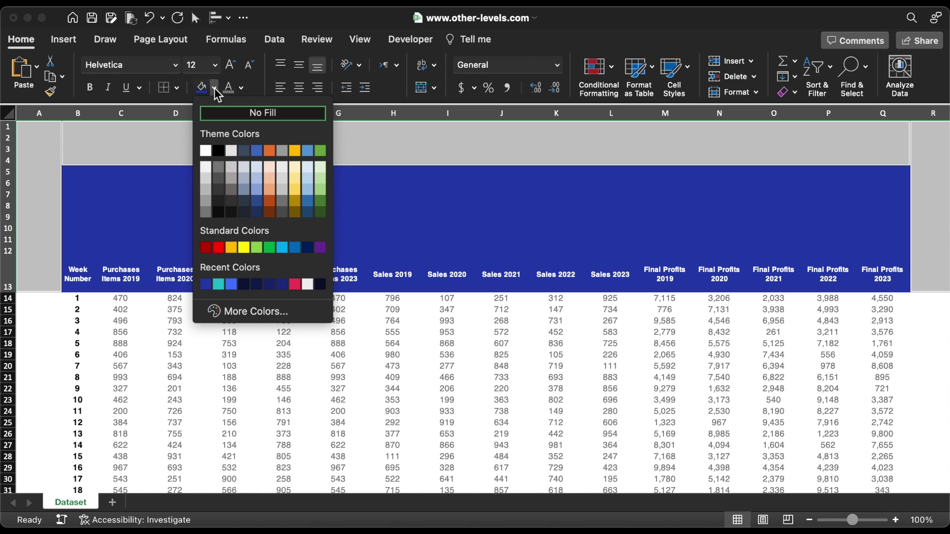
{"action": "left_click", "coordinate": [250, 312]}
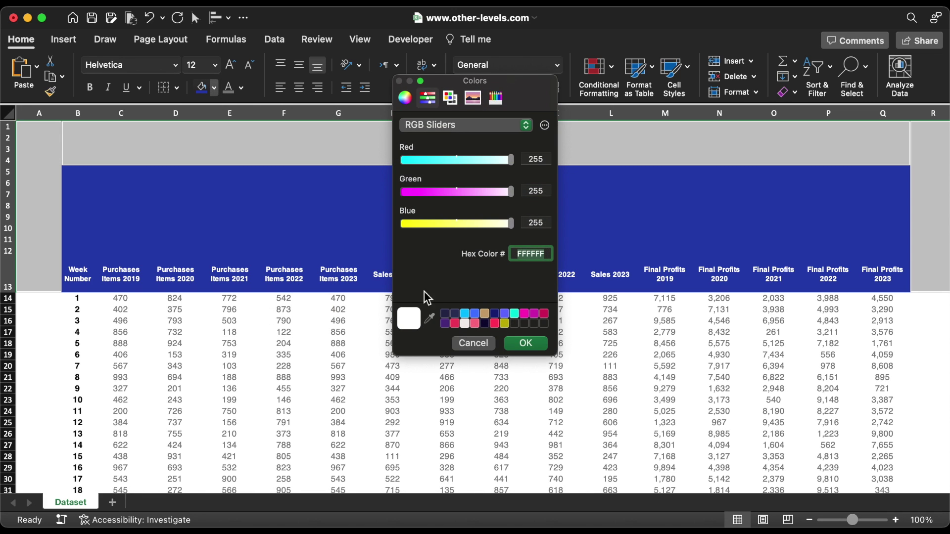
{"action": "type", "text": "1A2E87"}
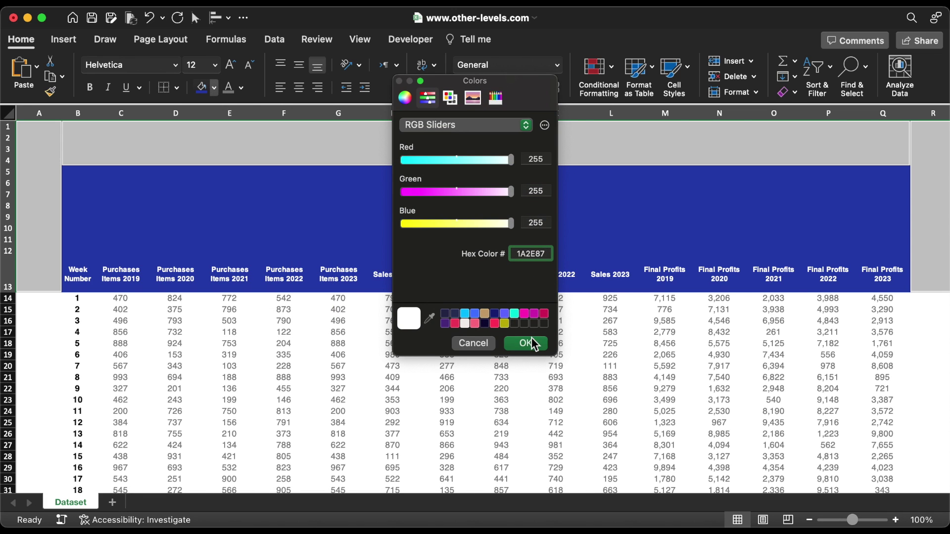
{"action": "left_click", "coordinate": [525, 344]}
{"action": "scroll", "coordinate": [530, 345], "scroll_direction": "right", "scroll_amount": 10}
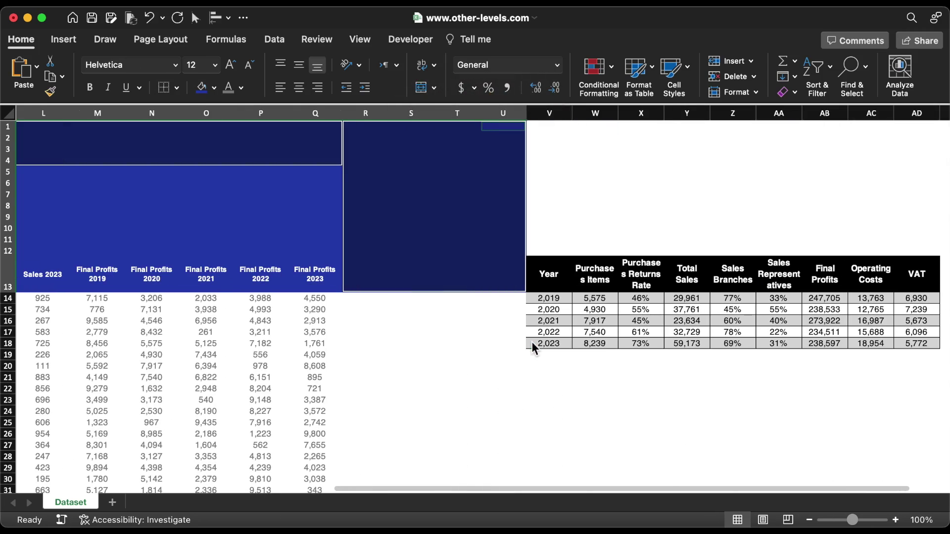
- Fill column A from row 14 to 84 with light grey F0F0F0
{"action": "left_click", "coordinate": [369, 322]}
{"action": "scroll", "coordinate": [369, 322], "scroll_direction": "left", "scroll_amount": 10}
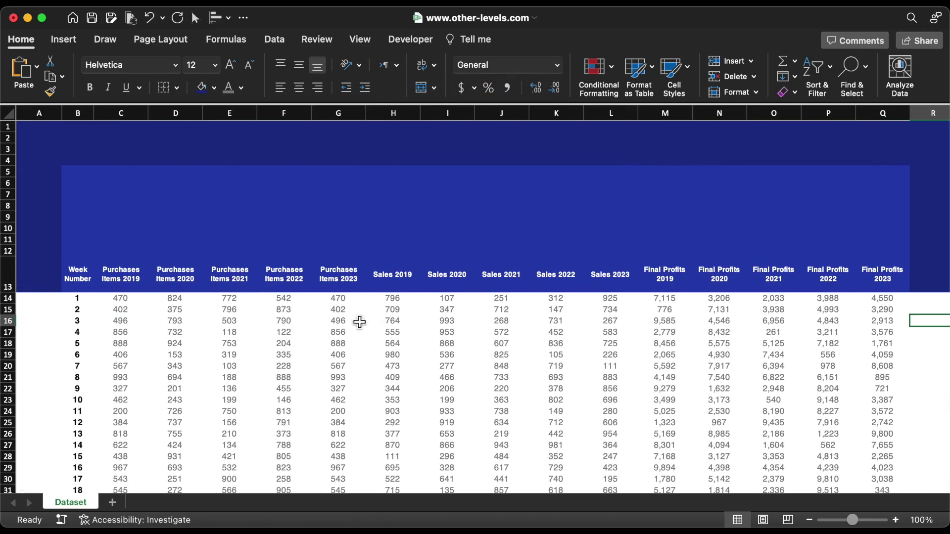
{"action": "left_click_drag", "start_coordinate": [59, 304], "coordinate": [46, 451]}
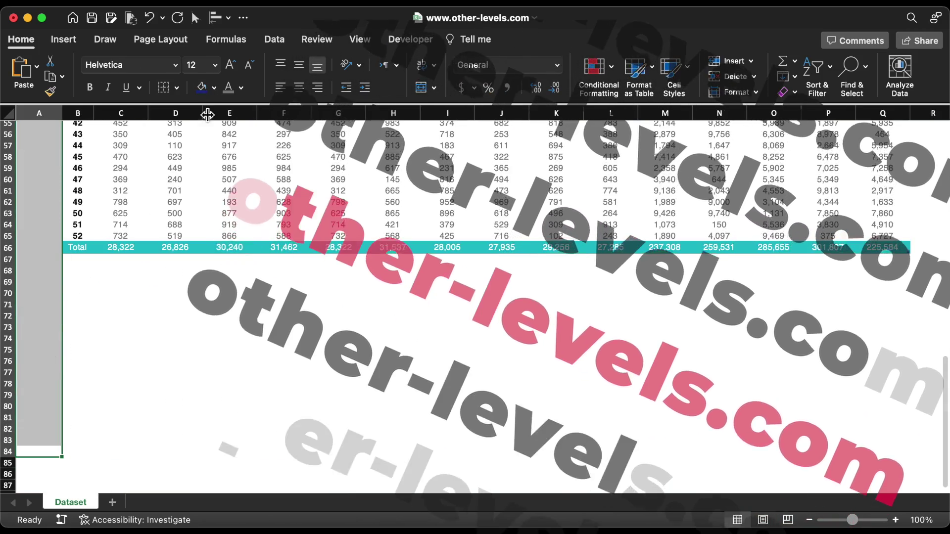
{"action": "left_click", "coordinate": [214, 88]}
{"action": "left_click", "coordinate": [228, 311]}
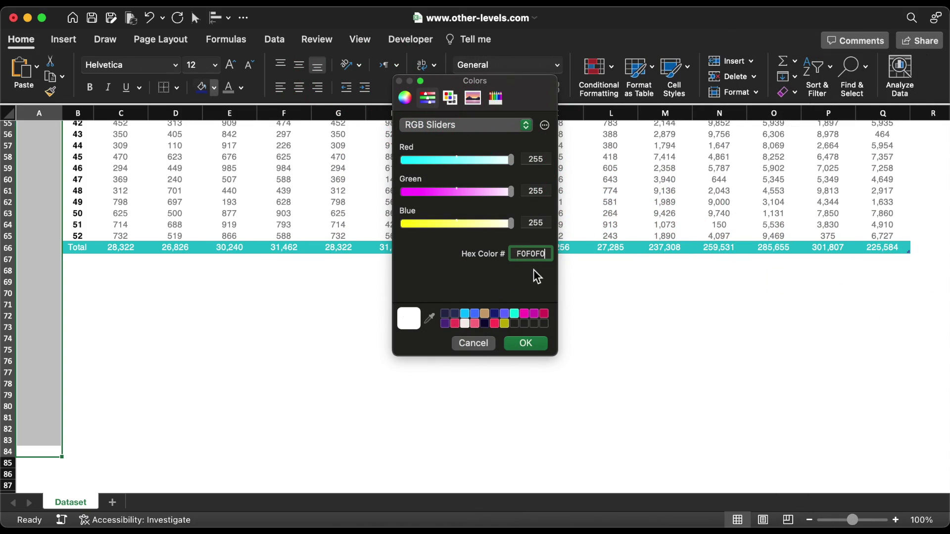
{"action": "left_click", "coordinate": [533, 345]}
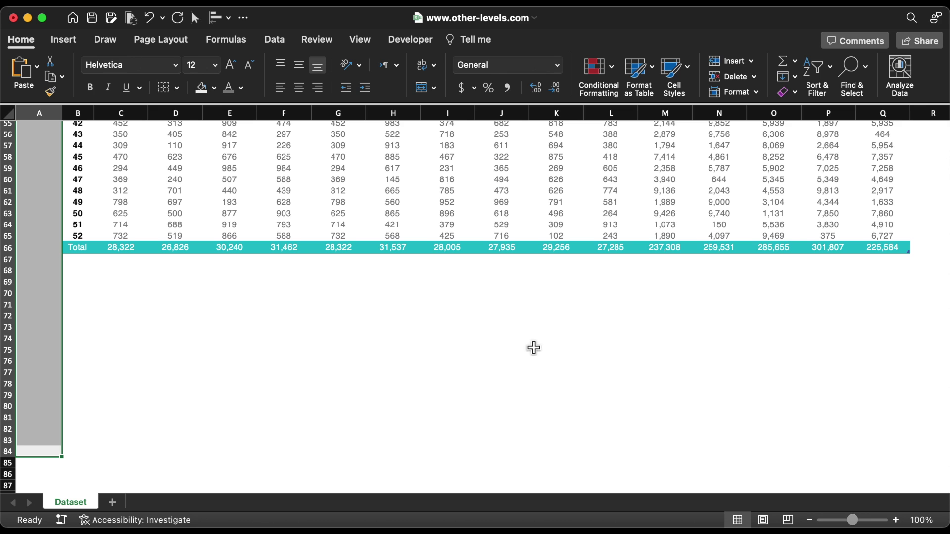
- Fill the empty block B67:Q84 below the totals with the same light grey
{"action": "left_click_drag", "start_coordinate": [82, 259], "coordinate": [873, 449]}
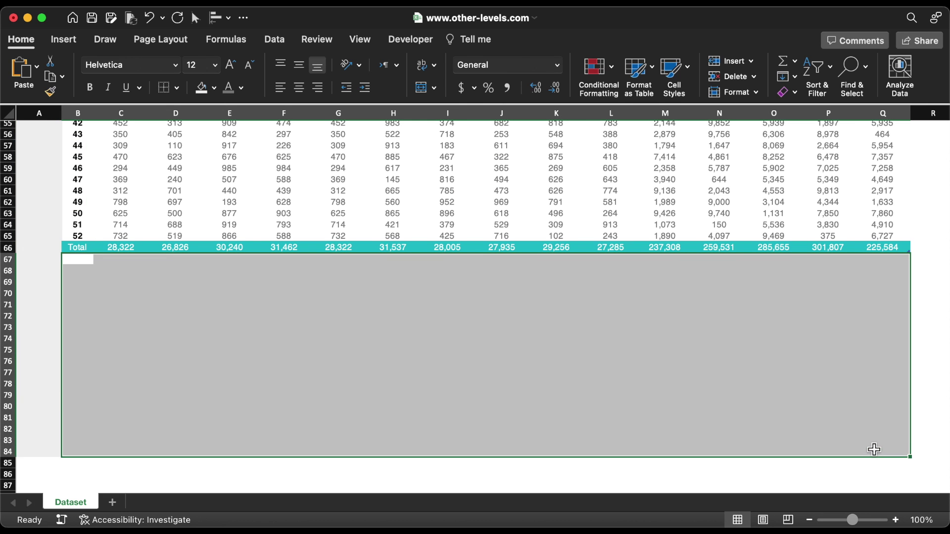
{"action": "left_click", "coordinate": [202, 88]}
{"action": "scroll", "coordinate": [612, 276], "scroll_direction": "right", "scroll_amount": 3}
{"action": "left_click_drag", "start_coordinate": [659, 448], "coordinate": [717, 462]}
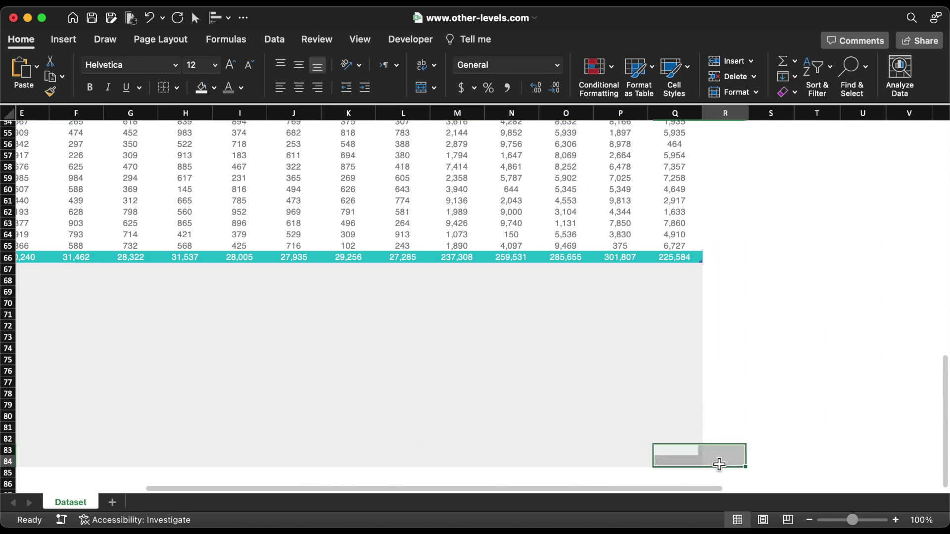
{"action": "scroll", "coordinate": [717, 463], "scroll_direction": "up", "scroll_amount": 15}
{"action": "key", "text": "shift+Right"}
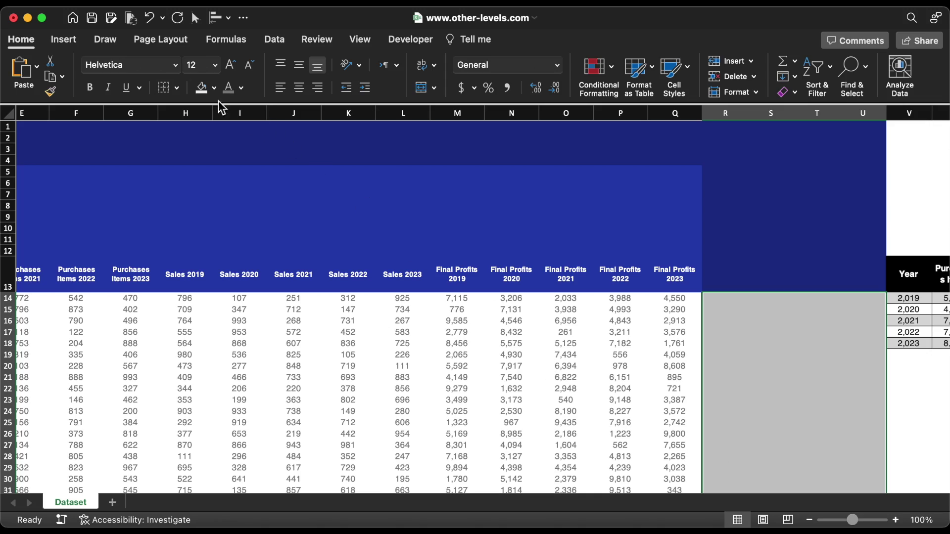
- Fill columns R–U beside the data, rows 14–84, light grey
{"action": "left_click", "coordinate": [202, 88]}
{"action": "scroll", "coordinate": [265, 142], "scroll_direction": "down", "scroll_amount": 15}
{"action": "left_click", "coordinate": [628, 250]}
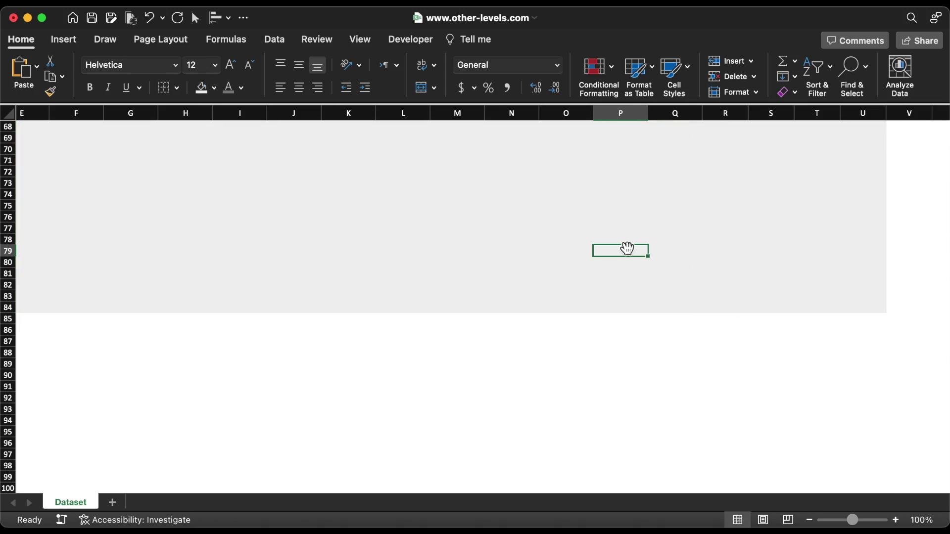
{"action": "scroll", "coordinate": [628, 250], "scroll_direction": "up", "scroll_amount": 15}
{"action": "scroll", "coordinate": [628, 250], "scroll_direction": "left", "scroll_amount": 2}
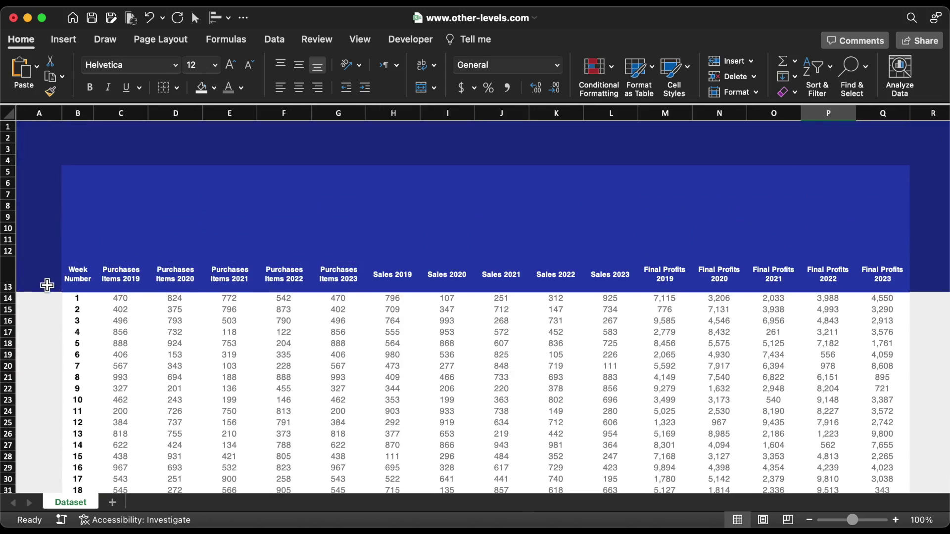
- Draw a dark navy border along the bottom of row 13 across R13:U13
{"action": "left_click", "coordinate": [47, 285]}
{"action": "left_click", "coordinate": [177, 87]}
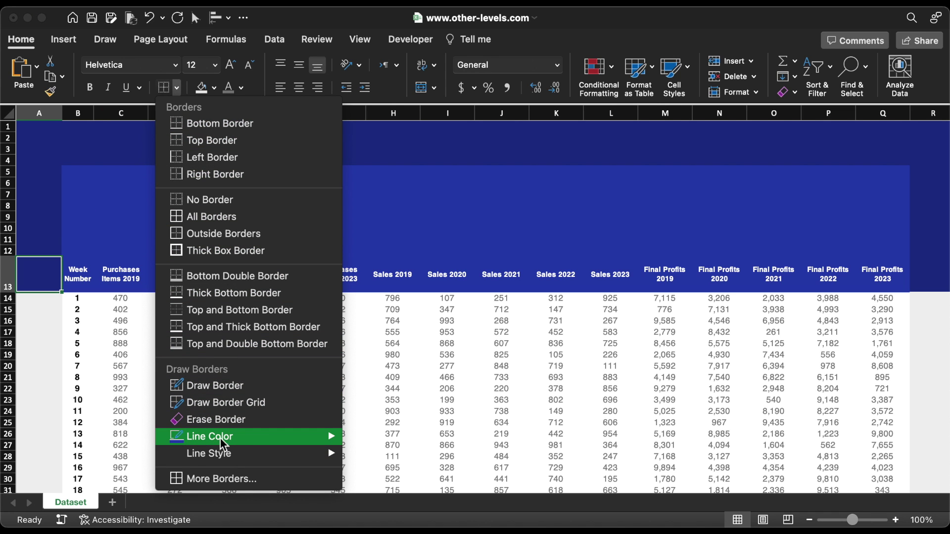
{"action": "mouse_move", "coordinate": [221, 438]}
{"action": "left_click", "coordinate": [368, 521]}
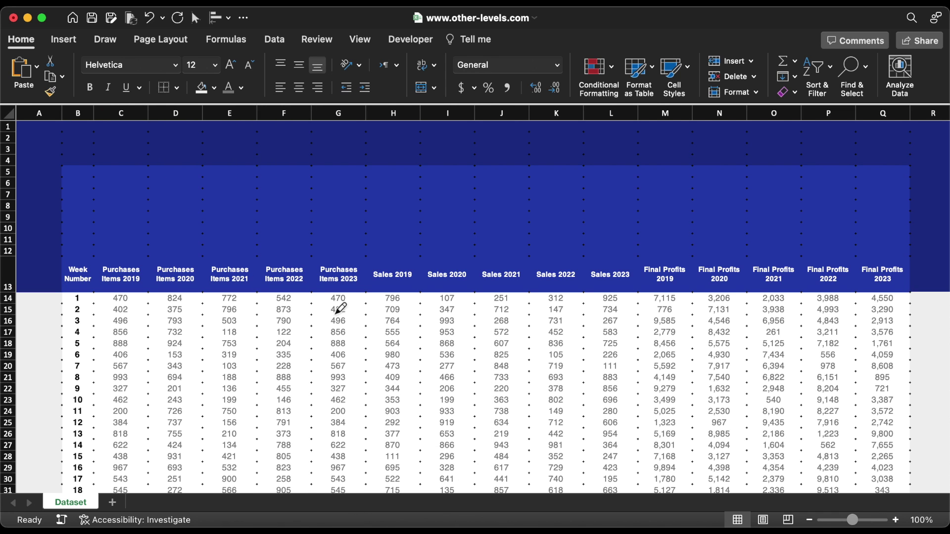
{"action": "scroll", "coordinate": [341, 306], "scroll_direction": "right", "scroll_amount": 6}
{"action": "scroll", "coordinate": [830, 254], "scroll_direction": "right", "scroll_amount": 3}
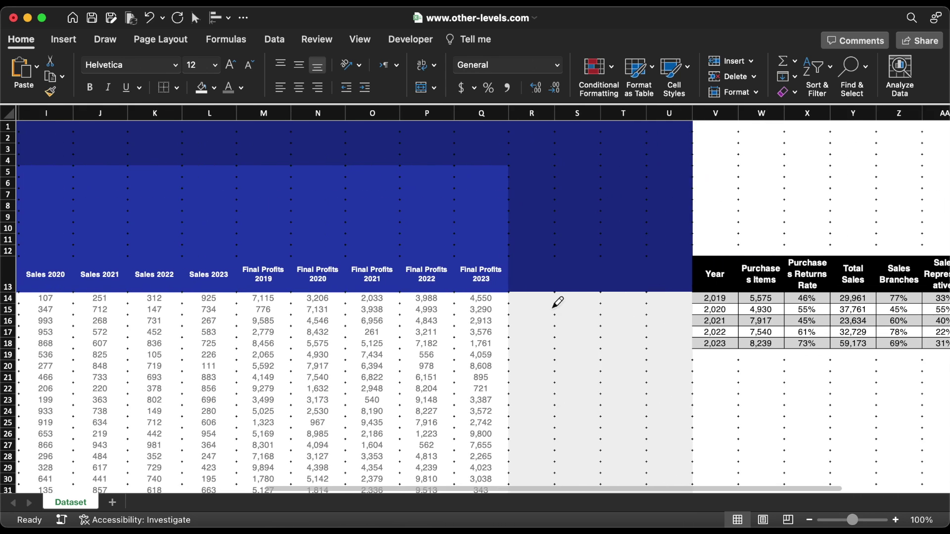
{"action": "left_click_drag", "start_coordinate": [548, 289], "coordinate": [692, 291]}
{"action": "scroll", "coordinate": [643, 292], "scroll_direction": "right", "scroll_amount": 6}
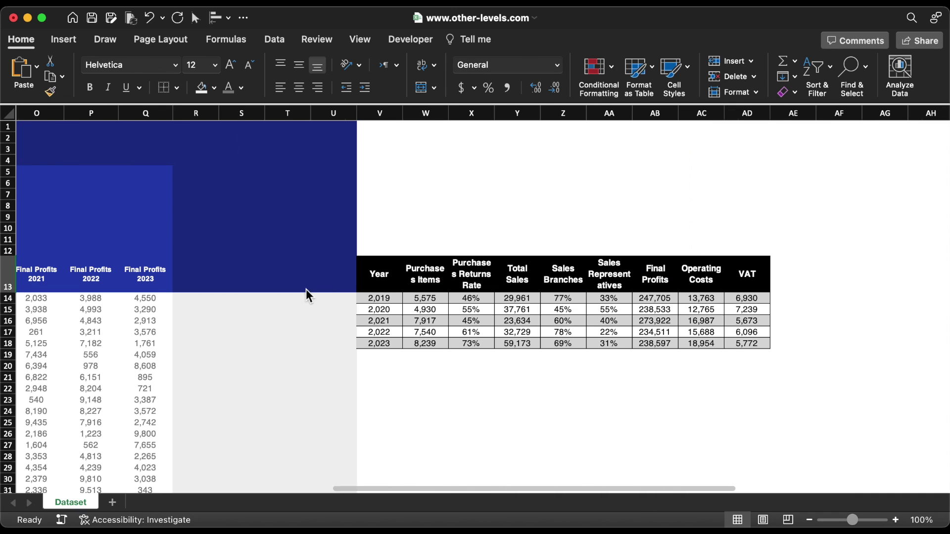
- Copy the yearly summary table V13:AD18 and paste its values only at H5
{"action": "key", "text": "Escape"}
{"action": "left_click", "coordinate": [747, 274]}
{"action": "left_click_drag", "start_coordinate": [753, 275], "coordinate": [384, 341]}
{"action": "key", "text": "super+c"}
{"action": "scroll", "coordinate": [384, 340], "scroll_direction": "left", "scroll_amount": 14}
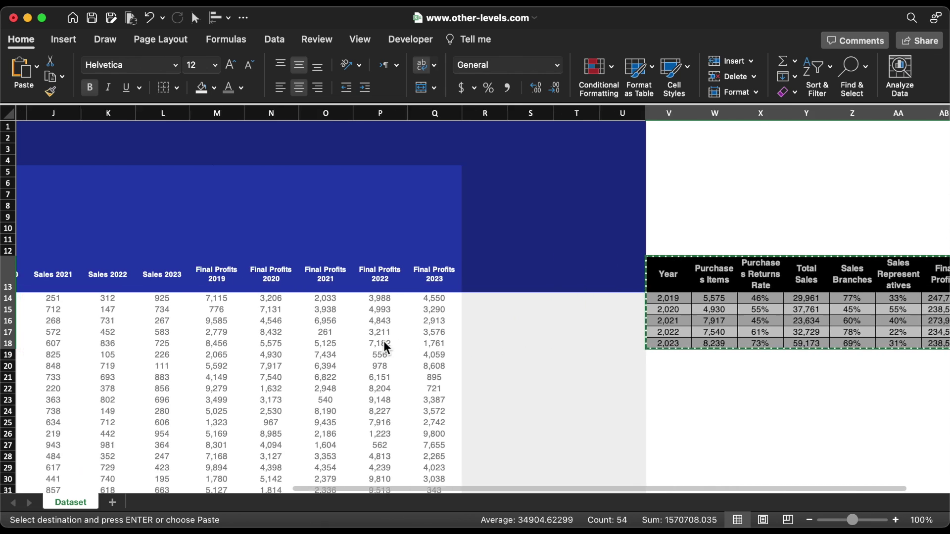
{"action": "left_click", "coordinate": [393, 172]}
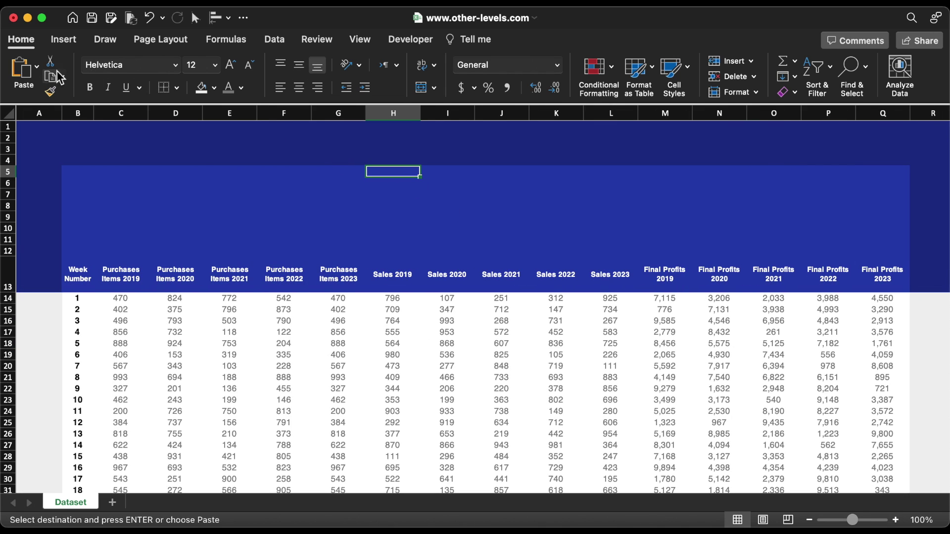
{"action": "left_click", "coordinate": [36, 66]}
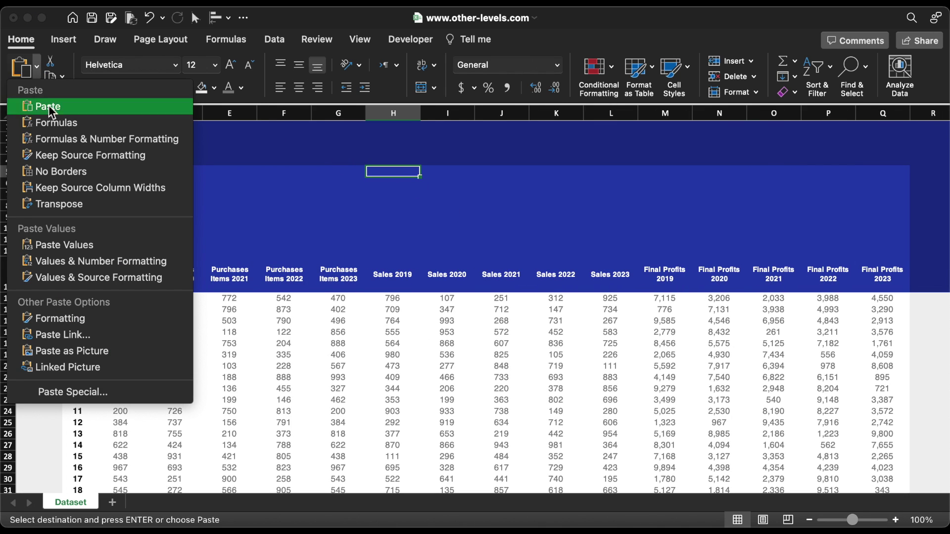
{"action": "left_click", "coordinate": [88, 245]}
- Centre the pasted summary table both ways and make its text white
{"action": "left_click", "coordinate": [299, 67]}
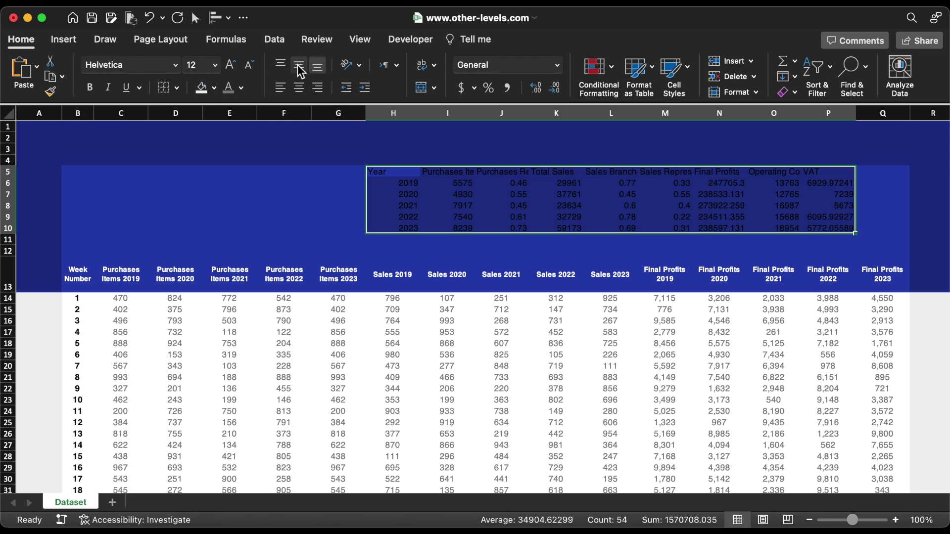
{"action": "left_click", "coordinate": [299, 87]}
{"action": "left_click", "coordinate": [241, 87]}
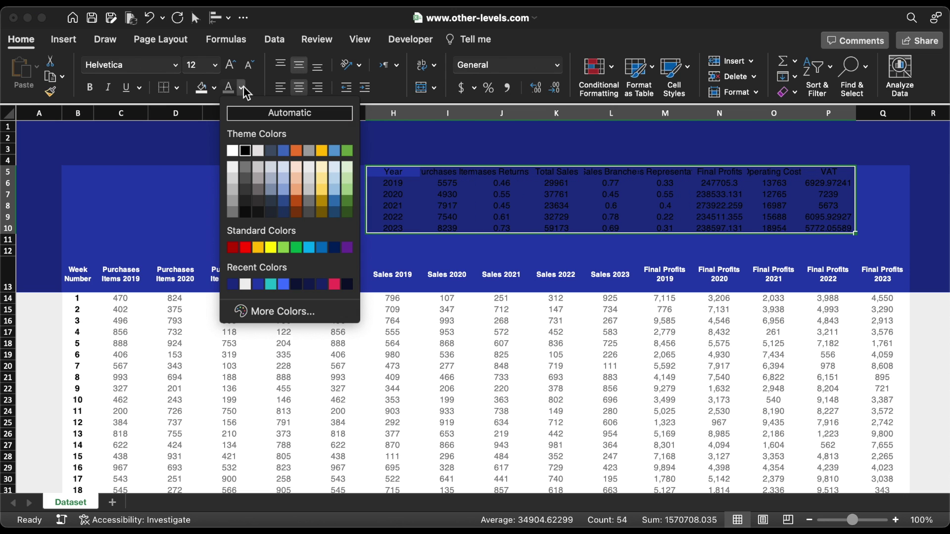
{"action": "left_click", "coordinate": [236, 157]}
{"action": "left_click", "coordinate": [403, 176]}
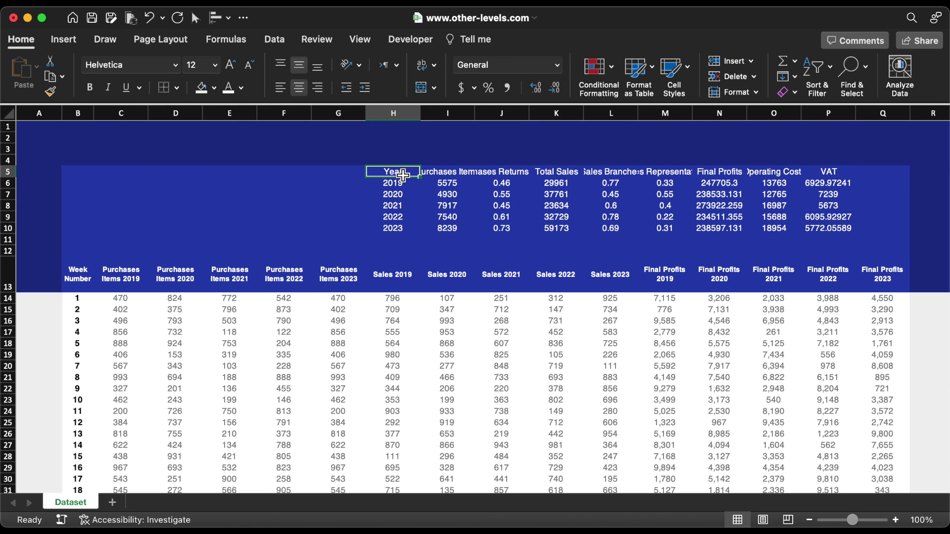
{"action": "left_click_drag", "start_coordinate": [435, 174], "coordinate": [821, 177]}
- Make the summary's header labels smaller, bold, wrapped and teal
{"action": "left_click", "coordinate": [250, 64]}
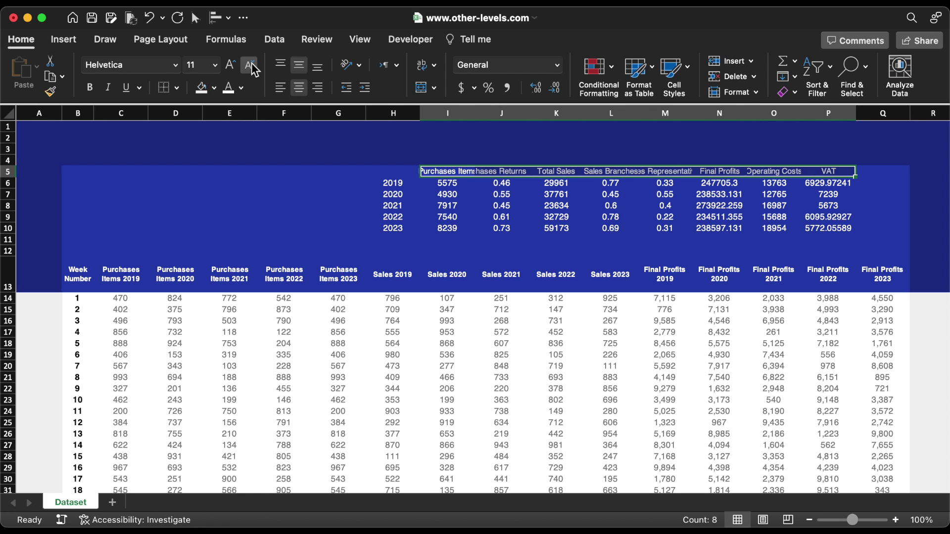
{"action": "left_click", "coordinate": [250, 64]}
{"action": "left_click", "coordinate": [250, 65]}
{"action": "left_click", "coordinate": [90, 88]}
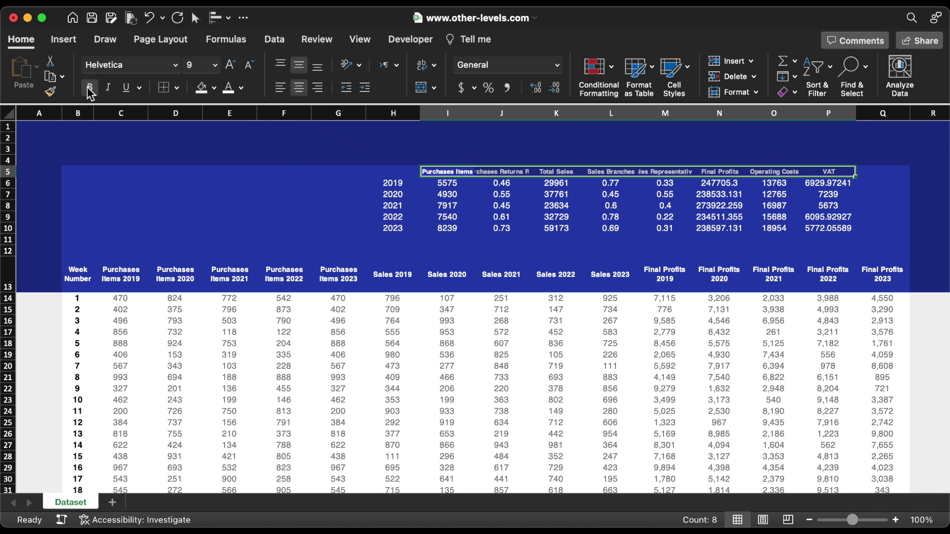
{"action": "left_click", "coordinate": [414, 72]}
{"action": "left_click", "coordinate": [241, 87]}
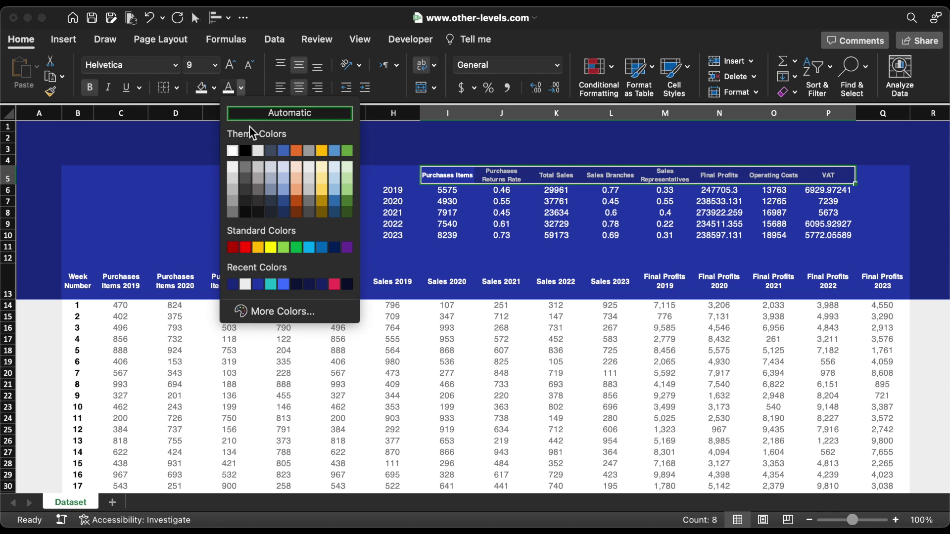
{"action": "left_click", "coordinate": [270, 285]}
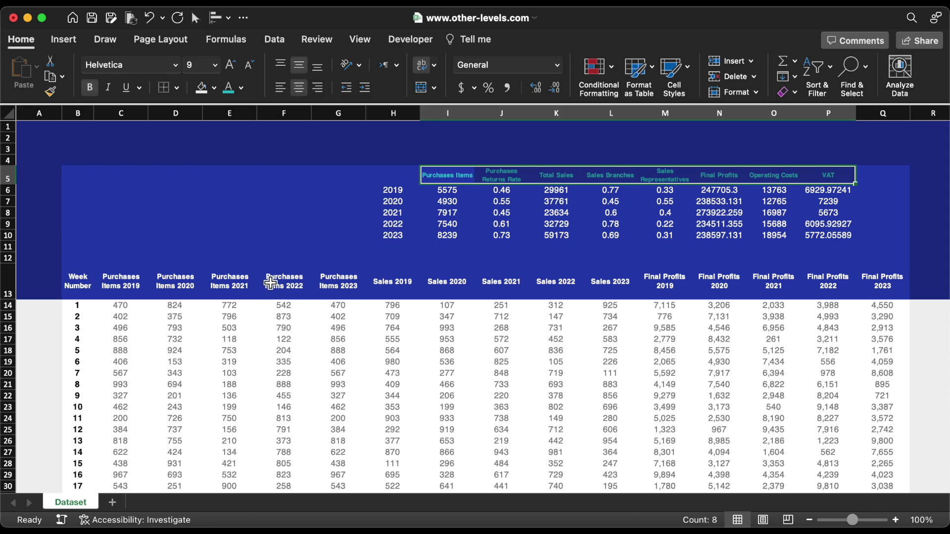
- Colour the 2019–2023 year labels in H6:H10 teal and right-align them
{"action": "left_click_drag", "start_coordinate": [392, 190], "coordinate": [392, 230]}
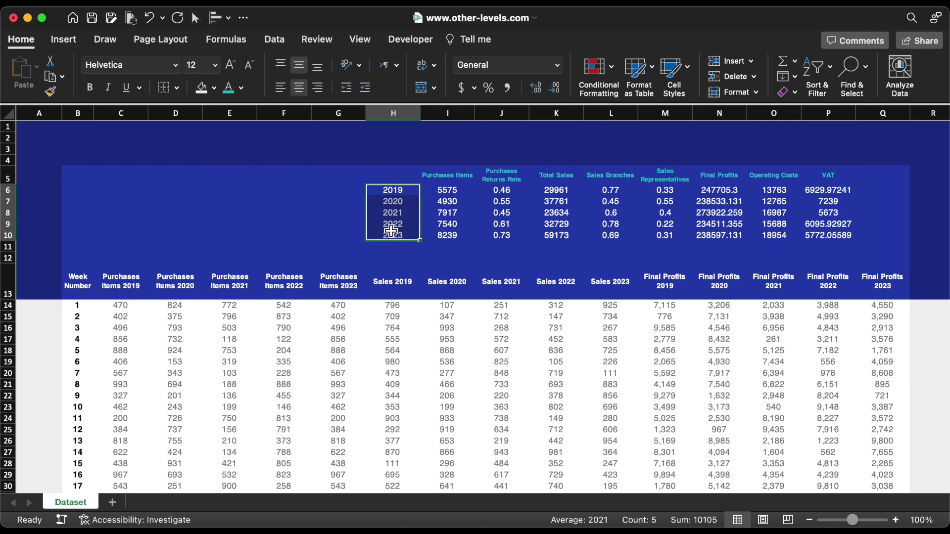
{"action": "left_click", "coordinate": [229, 90]}
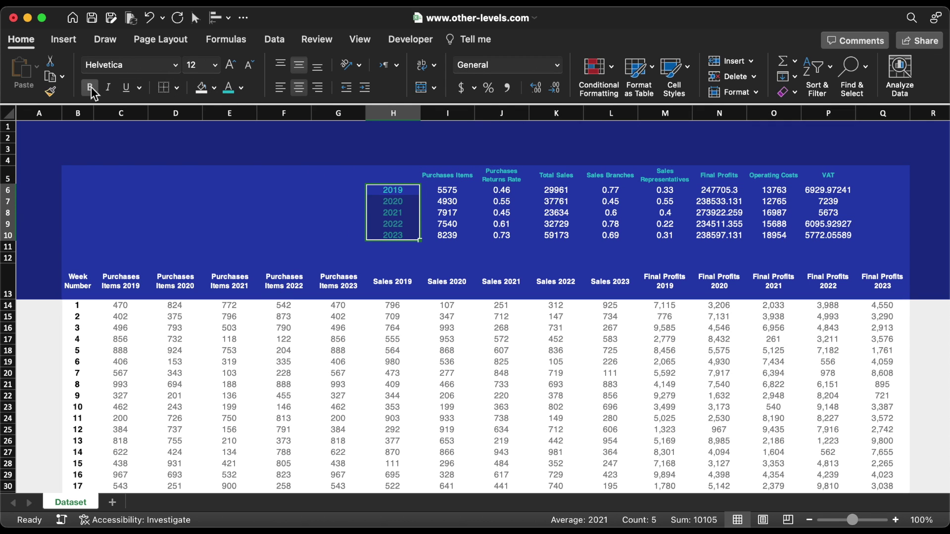
{"action": "left_click", "coordinate": [318, 88]}
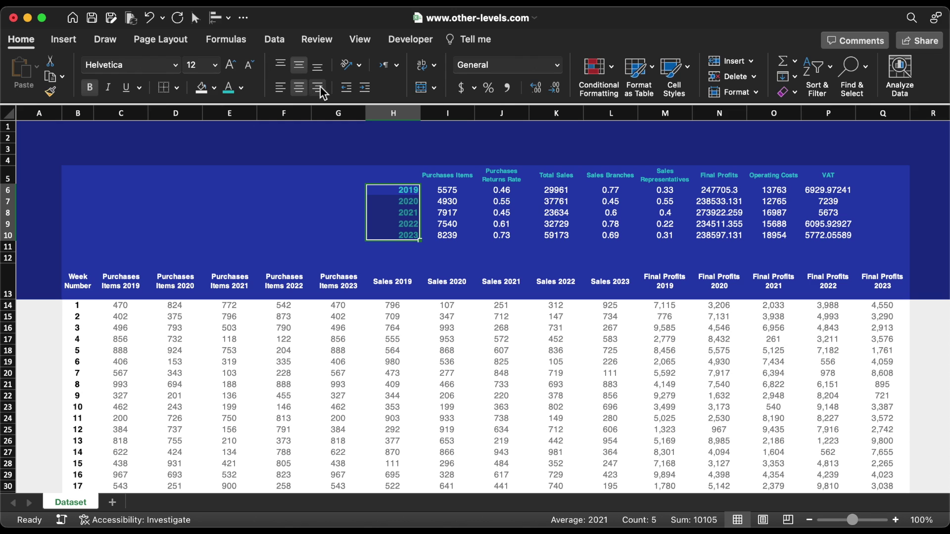
- Select the Purchases Items, Total Sales, Final Profits, Operating Costs and VAT figures
{"action": "left_click_drag", "start_coordinate": [447, 191], "coordinate": [447, 236]}
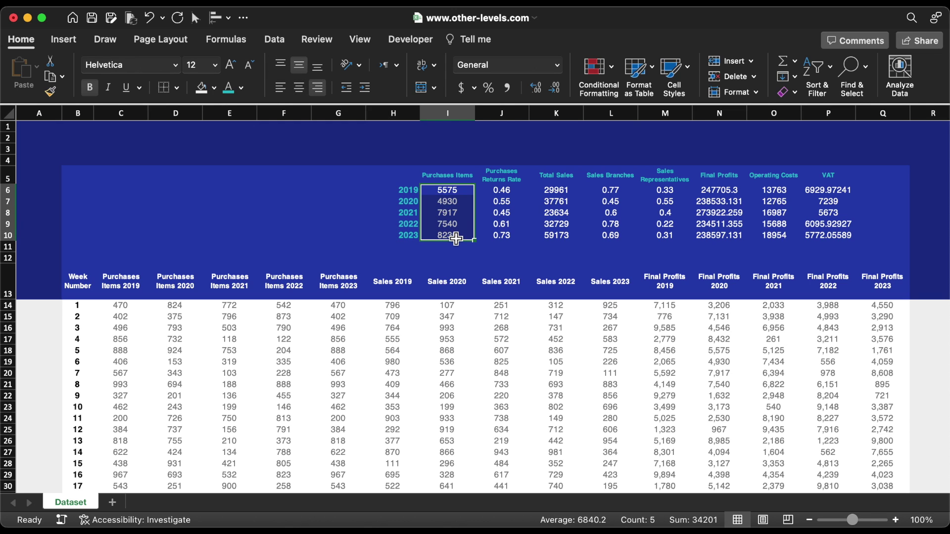
{"action": "left_click_drag", "start_coordinate": [557, 192], "coordinate": [560, 236]}
{"action": "left_click_drag", "start_coordinate": [717, 191], "coordinate": [820, 240]}
- Format the selected figures as Number with a 1000 separator and 0 decimals
{"action": "left_click", "coordinate": [558, 65]}
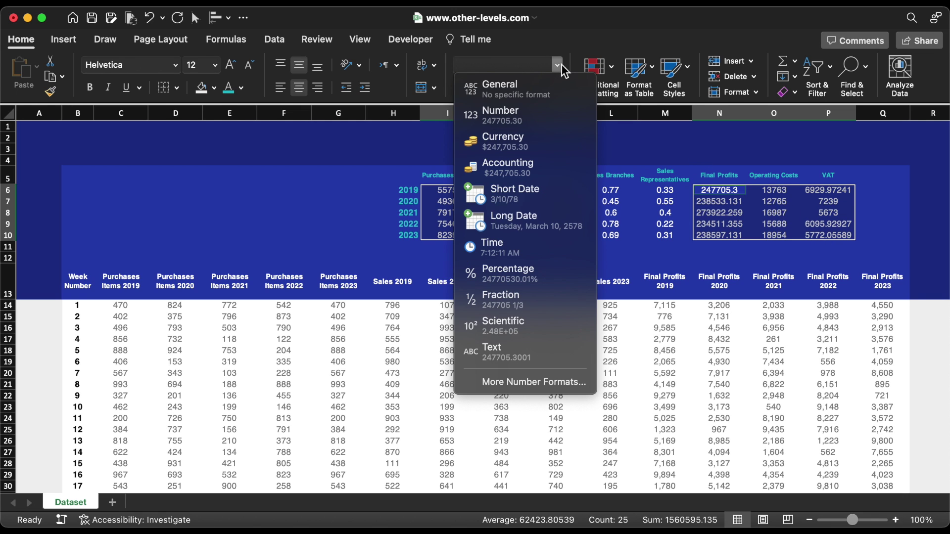
{"action": "left_click", "coordinate": [526, 389]}
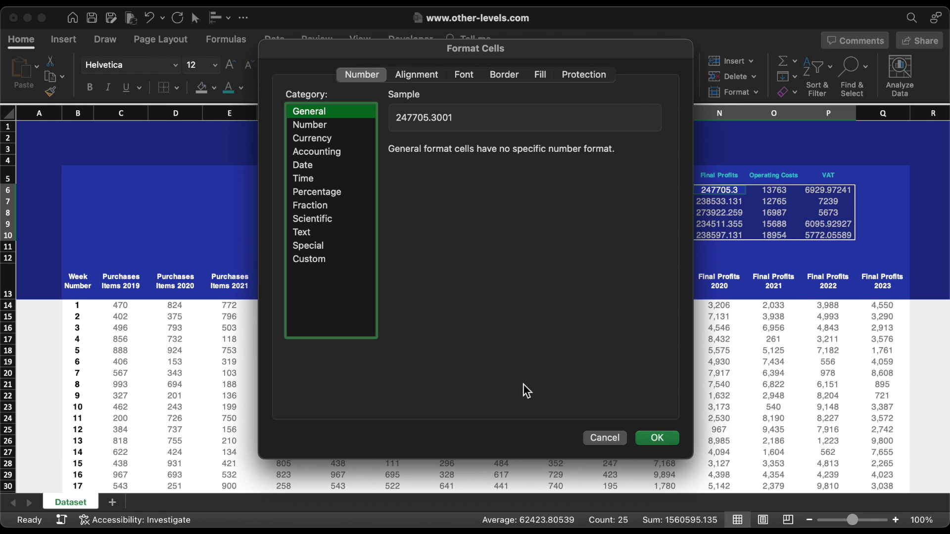
{"action": "left_click", "coordinate": [319, 126]}
{"action": "left_click", "coordinate": [414, 172]}
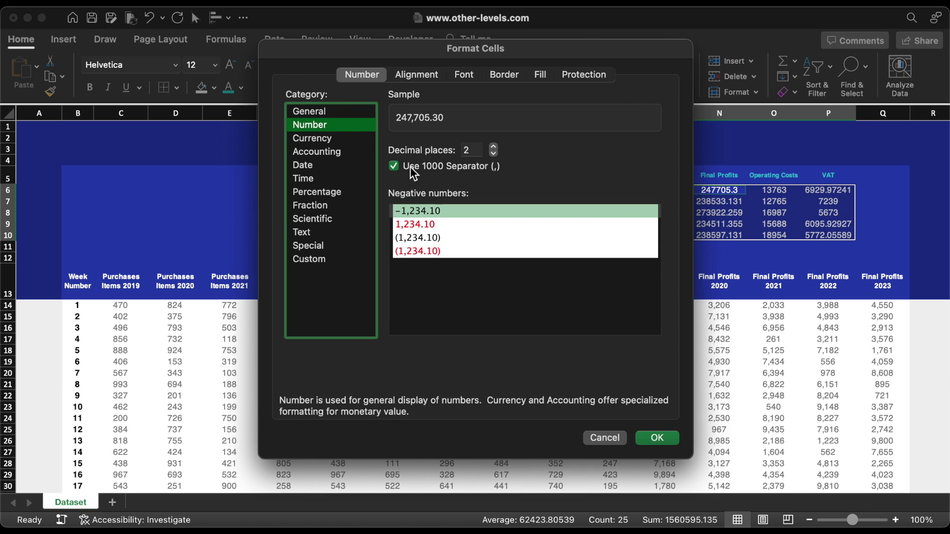
{"action": "left_click", "coordinate": [494, 154]}
{"action": "left_click", "coordinate": [494, 154]}
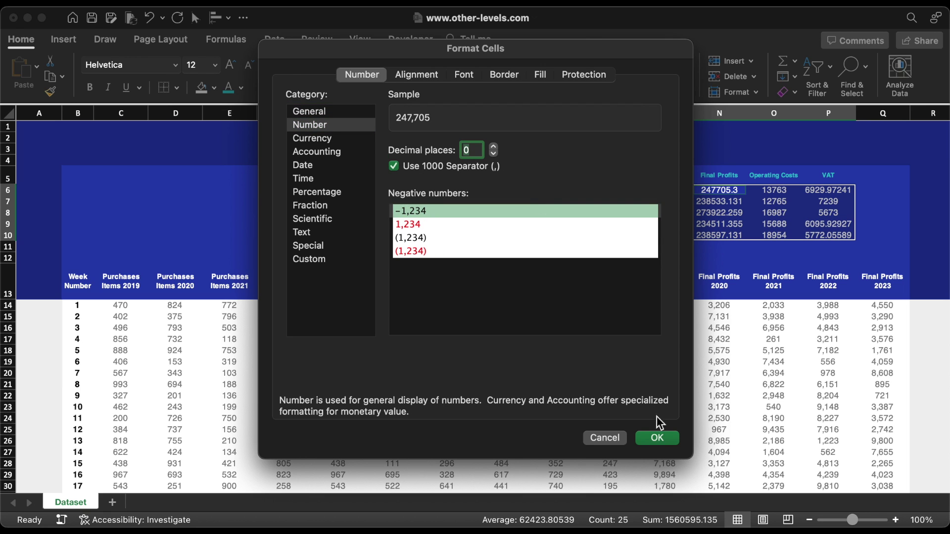
{"action": "left_click", "coordinate": [661, 437]}
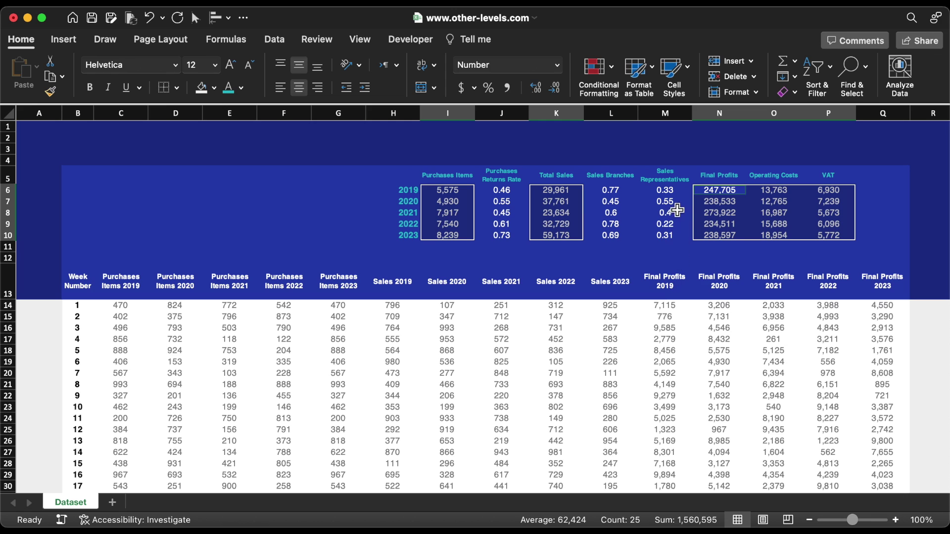
- Show the Sales Branches, Sales Representatives and Purchases Returns Rate ratios as percentages
{"action": "left_click", "coordinate": [673, 193]}
{"action": "left_click_drag", "start_coordinate": [663, 191], "coordinate": [606, 234]}
{"action": "left_click_drag", "start_coordinate": [502, 191], "coordinate": [502, 235]}
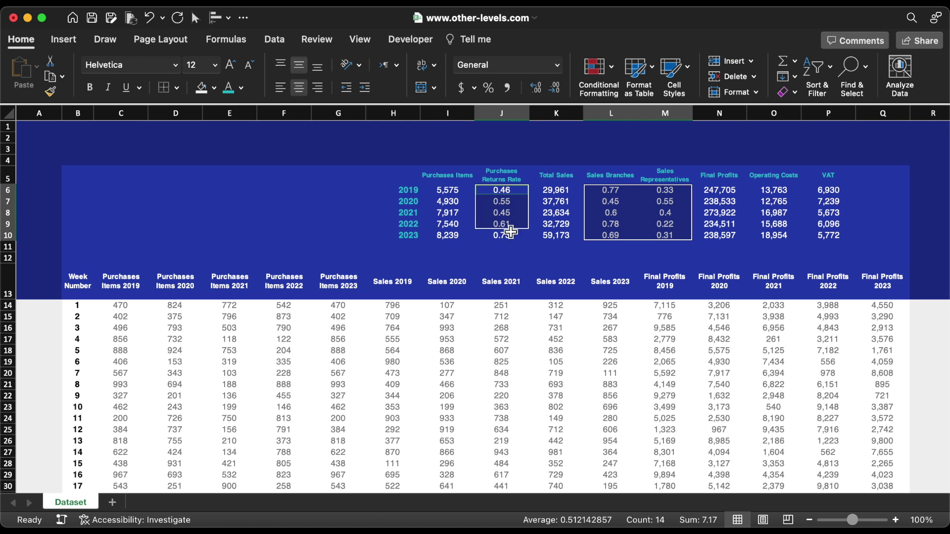
{"action": "left_click", "coordinate": [488, 88]}
{"action": "left_click", "coordinate": [338, 212]}
{"action": "left_click", "coordinate": [359, 39]}
- Hide the sheet headings and give the Total Sales figures a left border
{"action": "left_click", "coordinate": [422, 88]}
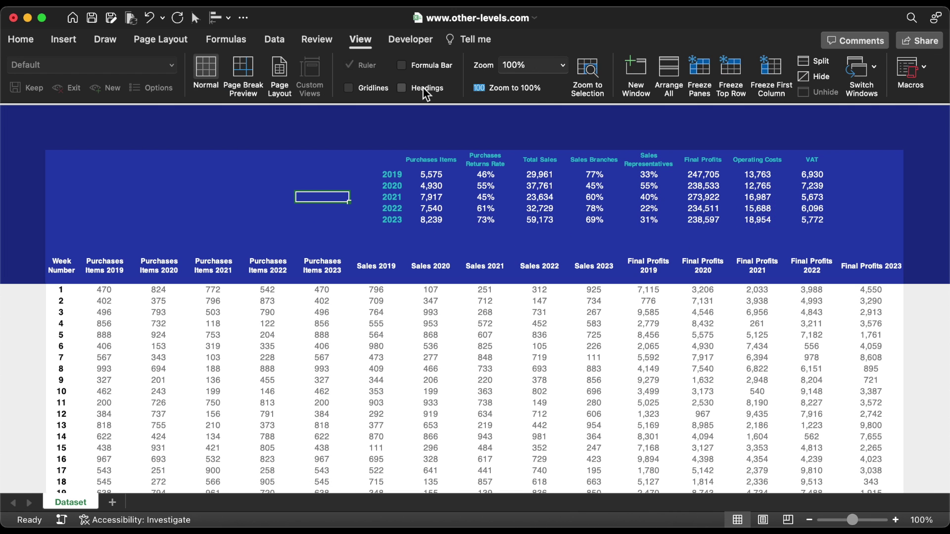
{"action": "left_click_drag", "start_coordinate": [539, 177], "coordinate": [539, 220]}
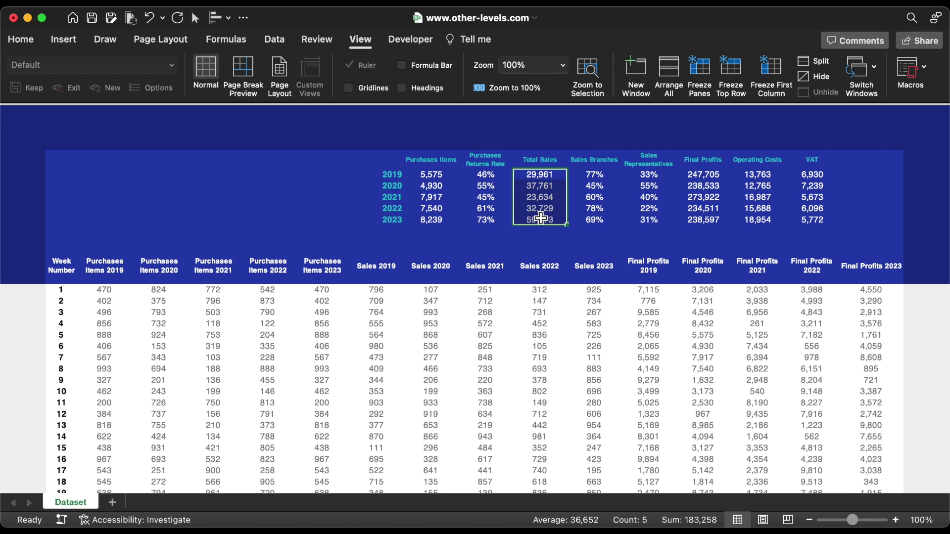
{"action": "left_click", "coordinate": [29, 40]}
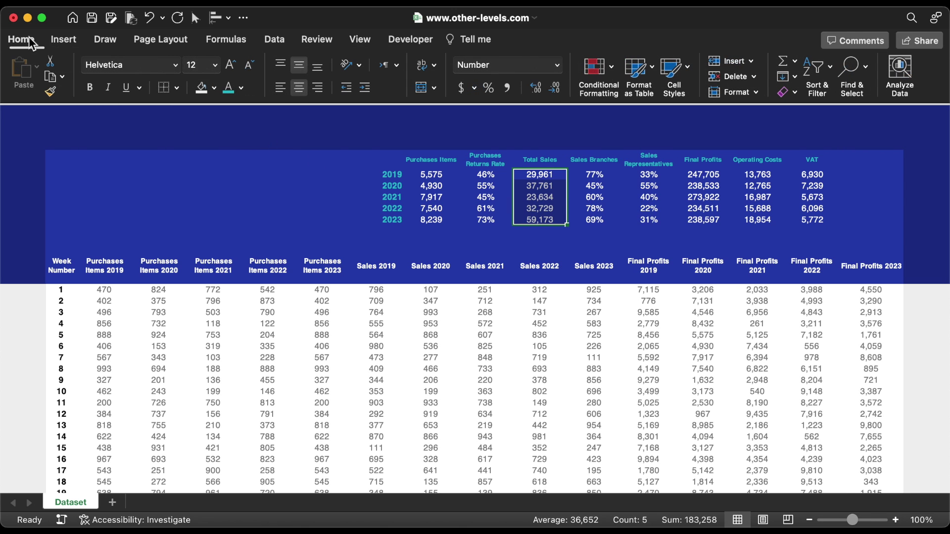
{"action": "left_click", "coordinate": [177, 88]}
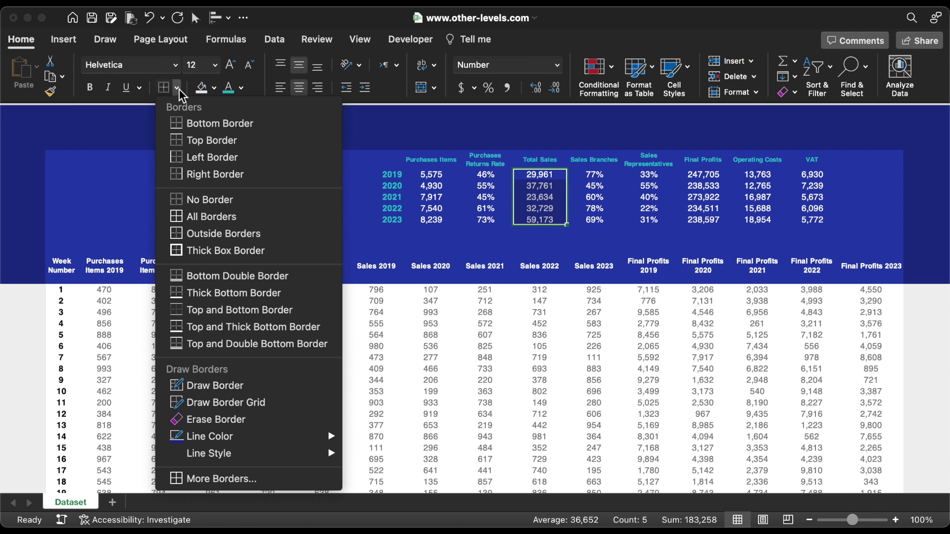
{"action": "left_click", "coordinate": [180, 160]}
{"action": "left_click_drag", "start_coordinate": [708, 178], "coordinate": [709, 226]}
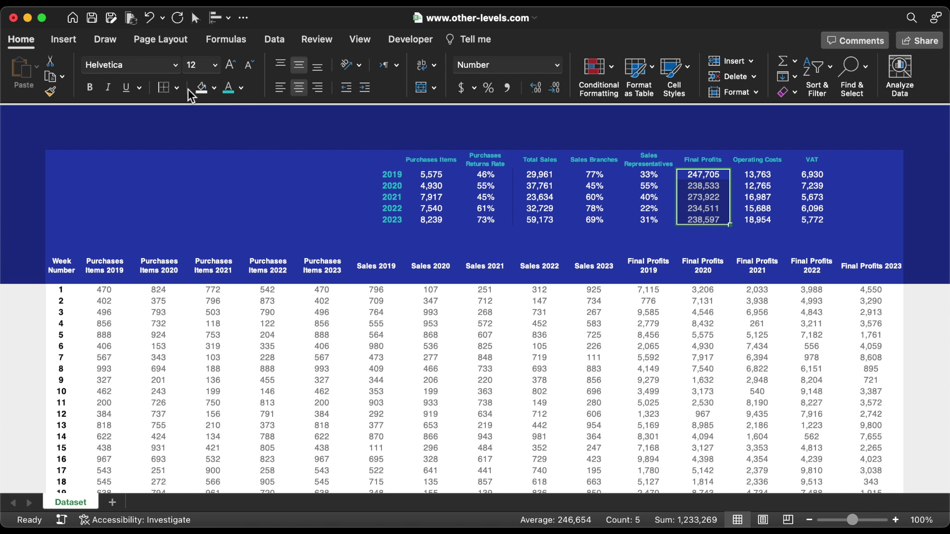
{"action": "left_click", "coordinate": [64, 41]}
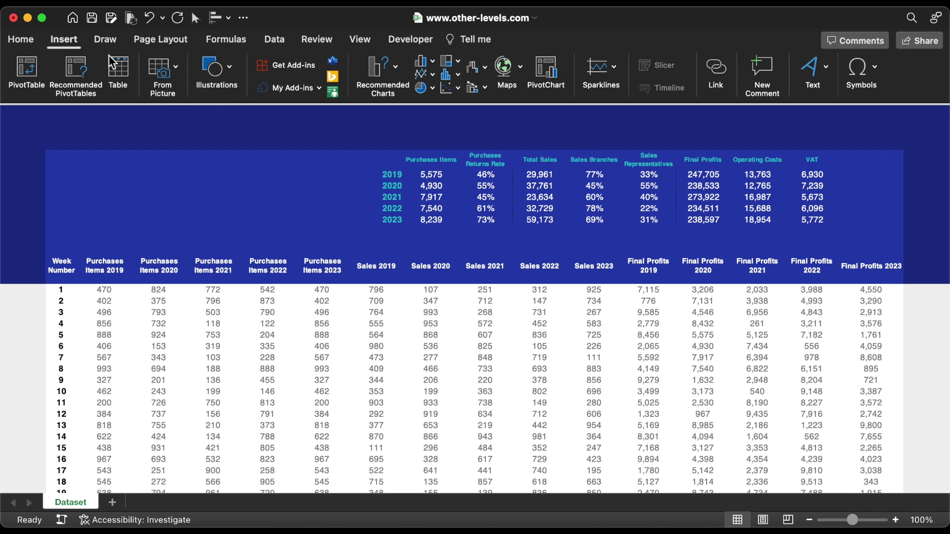
- Draw a text box for the 'Other Level's Dataset' title on the band's left
{"action": "left_click", "coordinate": [215, 74]}
{"action": "left_click", "coordinate": [157, 113]}
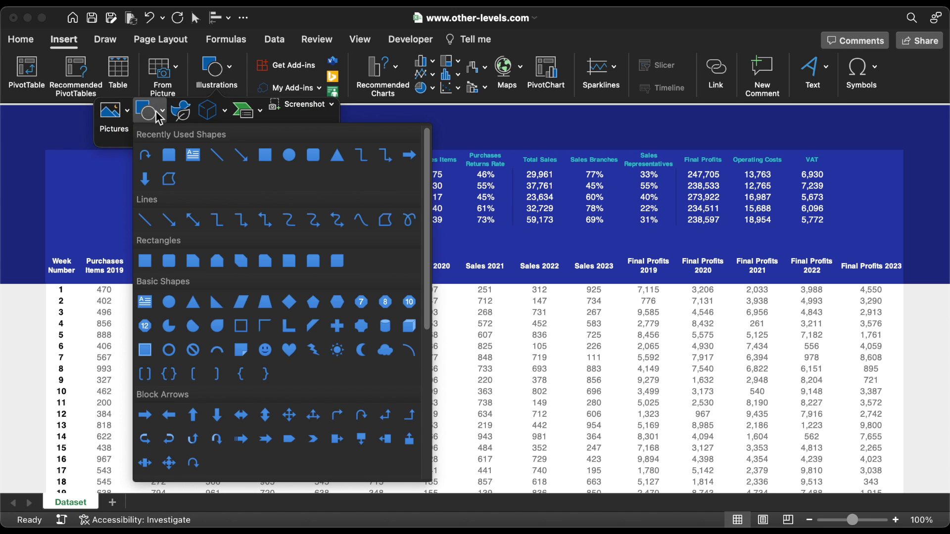
{"action": "left_click", "coordinate": [195, 155]}
{"action": "mouse_move", "coordinate": [104, 162]}
{"action": "left_mouse_down"}
{"action": "mouse_move", "coordinate": [350, 204]}
{"action": "mouse_move", "coordinate": [365, 199]}
{"action": "left_mouse_up"}
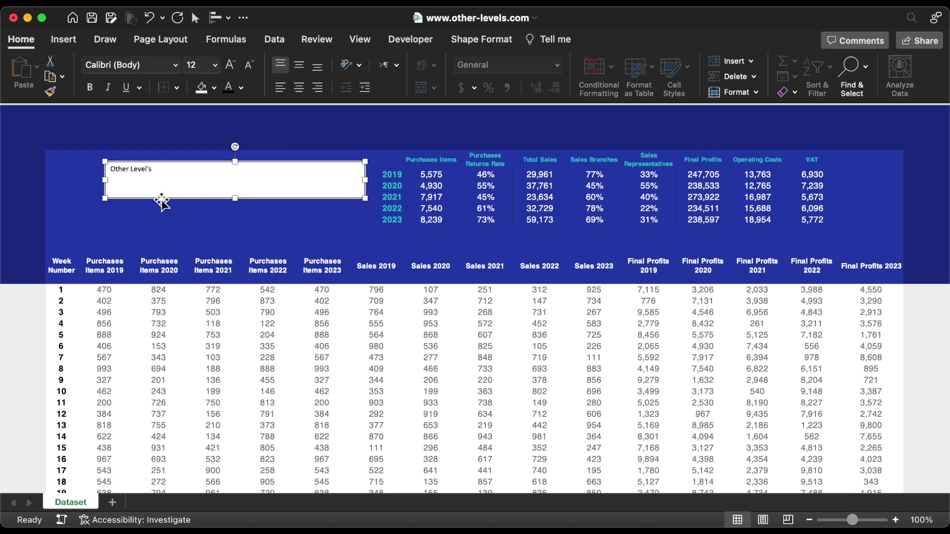
- Set the title to 24-point Helvetica, centred vertically in its box
{"action": "left_click", "coordinate": [216, 65]}
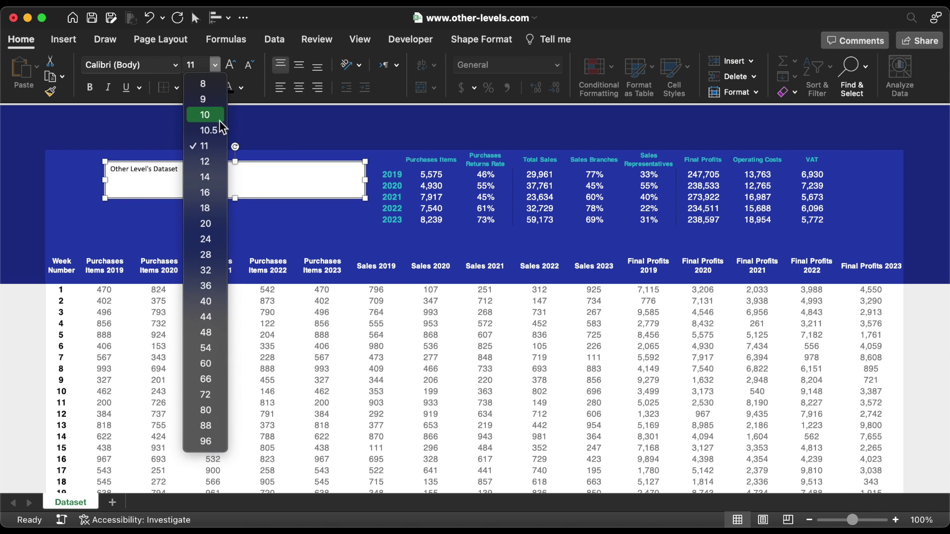
{"action": "left_click", "coordinate": [219, 242]}
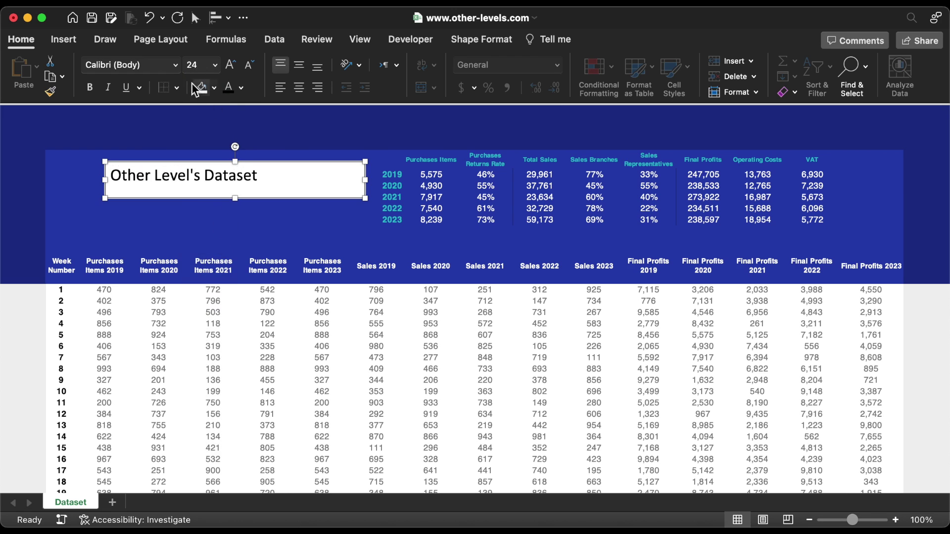
{"action": "left_click", "coordinate": [176, 66]}
{"action": "left_click", "coordinate": [162, 186]}
{"action": "left_click", "coordinate": [300, 66]}
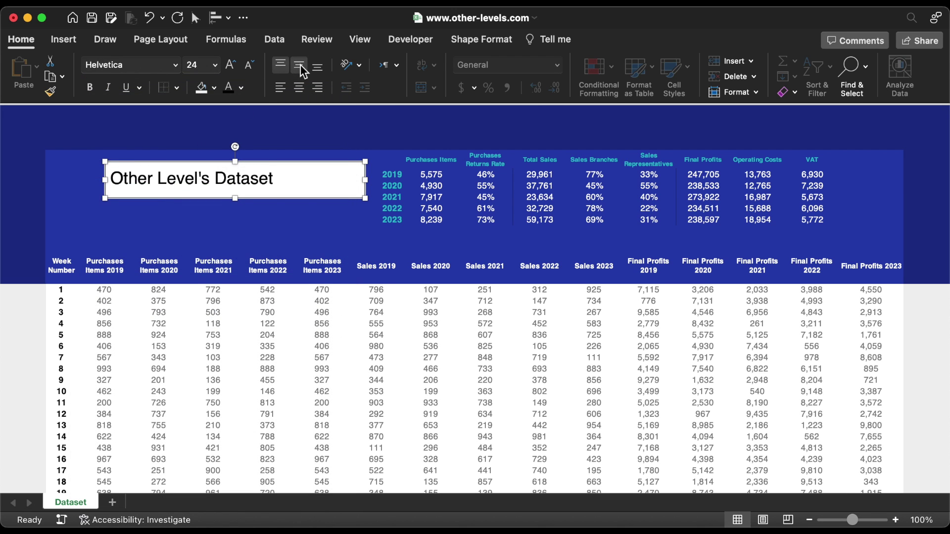
- Give the title box no fill, white text and no outline, and shrink it to fit
{"action": "left_click", "coordinate": [214, 88]}
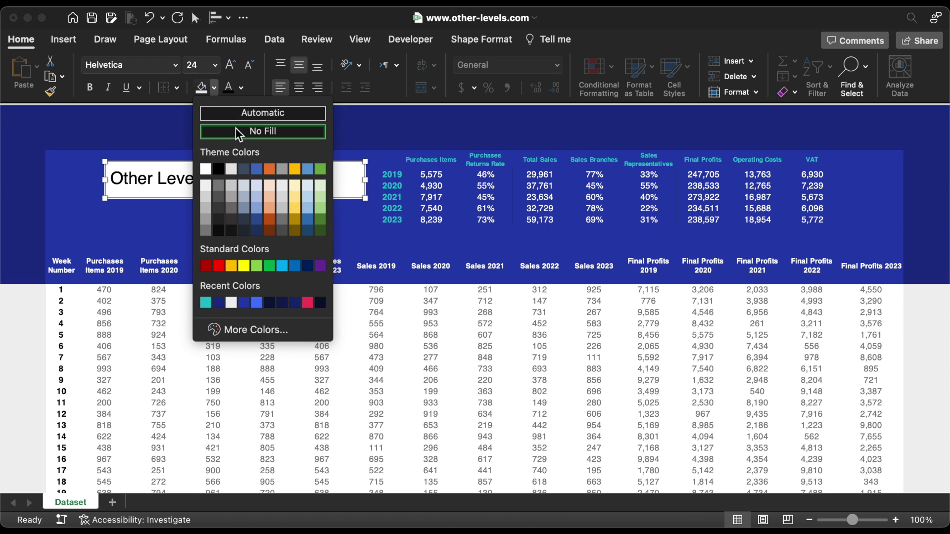
{"action": "left_click", "coordinate": [236, 130]}
{"action": "left_click", "coordinate": [241, 87]}
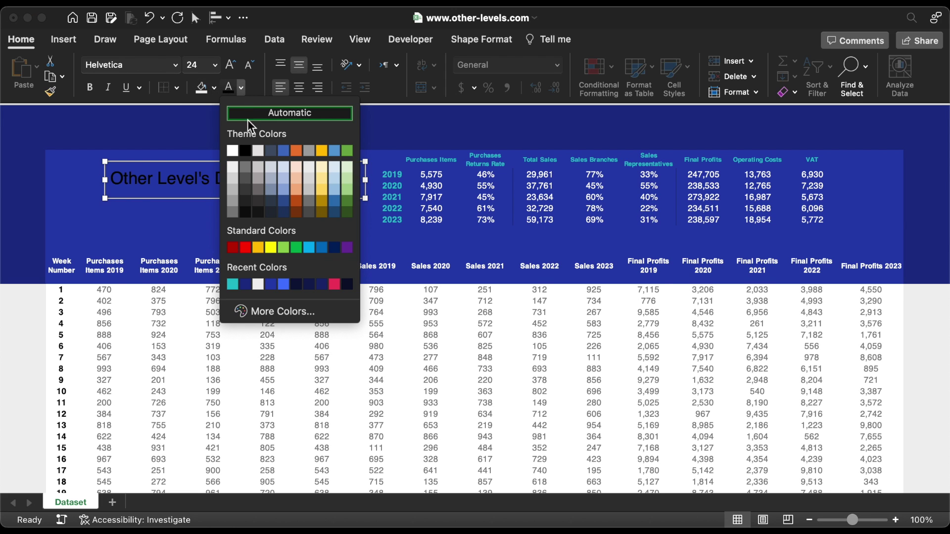
{"action": "left_click", "coordinate": [233, 150]}
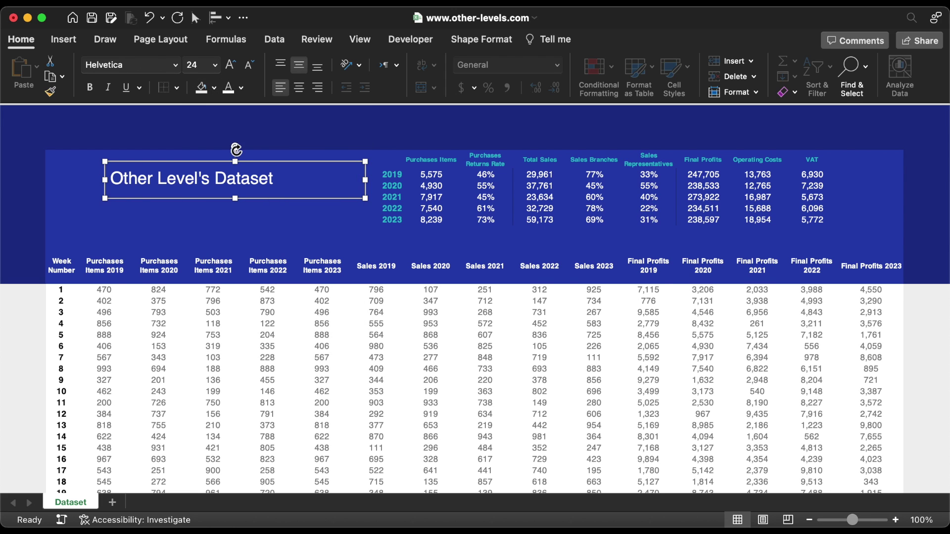
{"action": "left_click", "coordinate": [482, 39]}
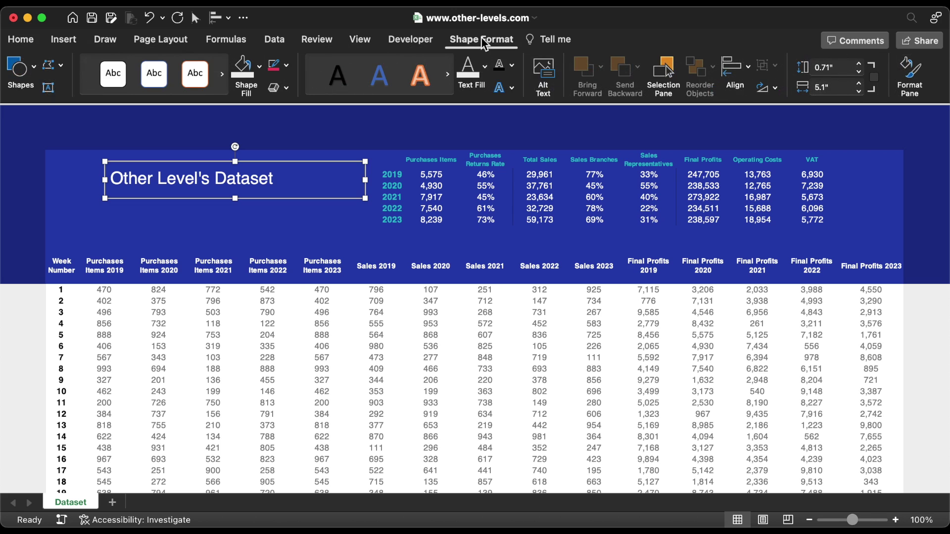
{"action": "left_click", "coordinate": [289, 65]}
{"action": "left_click", "coordinate": [300, 107]}
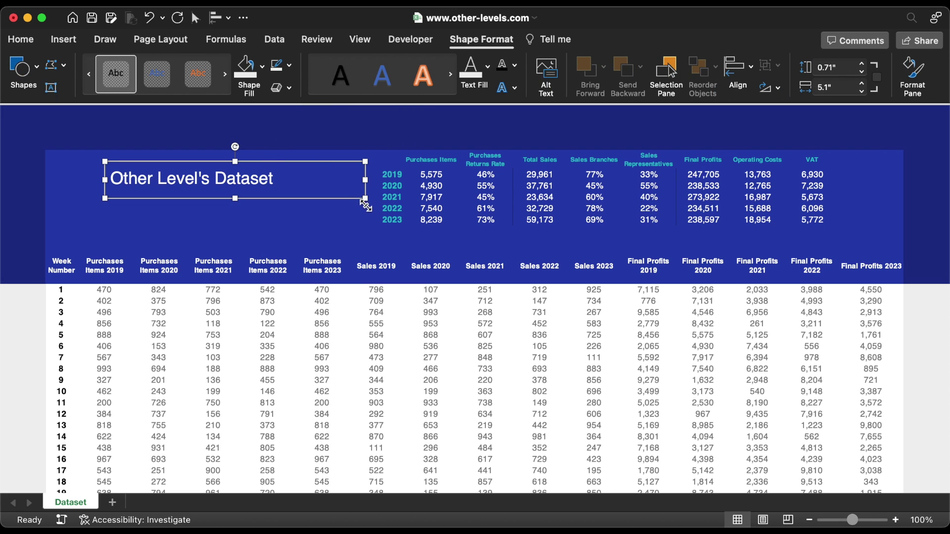
{"action": "left_click_drag", "start_coordinate": [367, 204], "coordinate": [291, 195]}
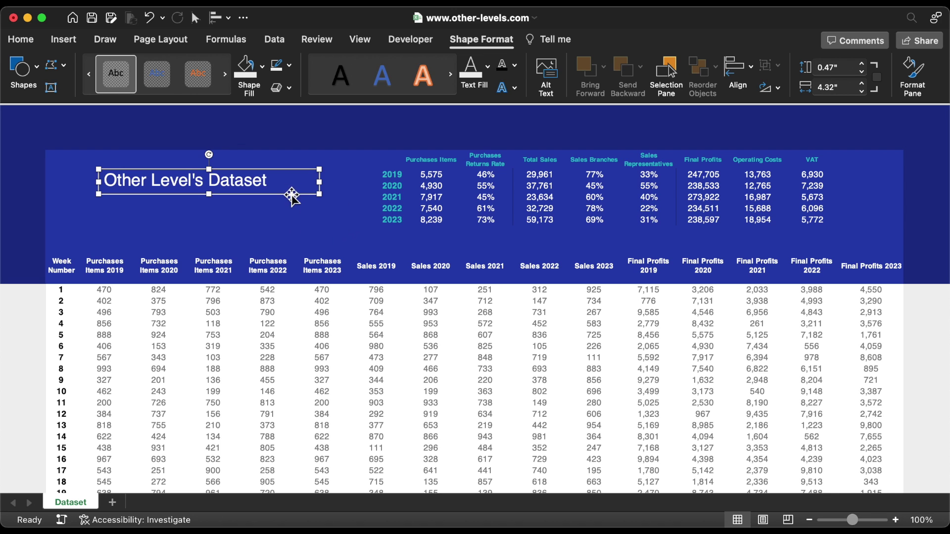
- Draw a rectangle for the logo square left of the title
{"action": "left_click", "coordinate": [20, 70]}
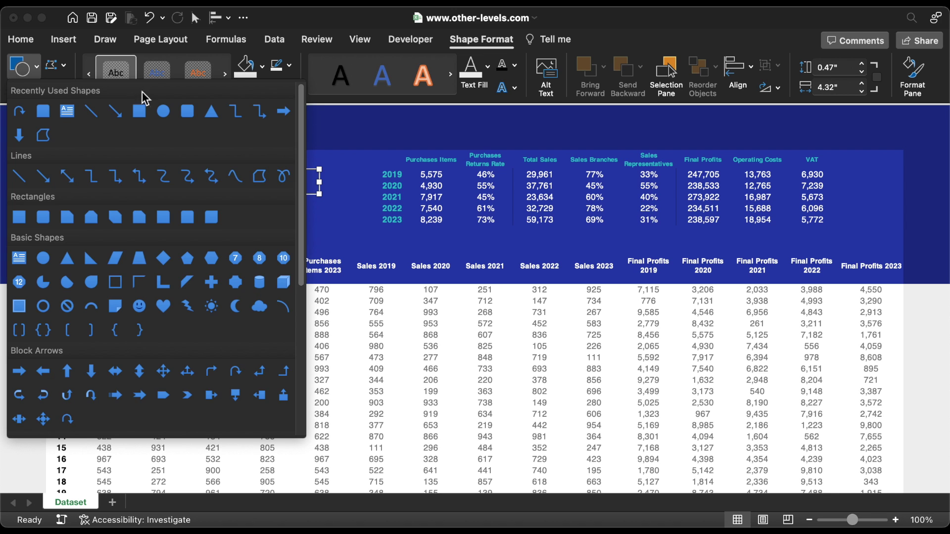
{"action": "left_click", "coordinate": [142, 111]}
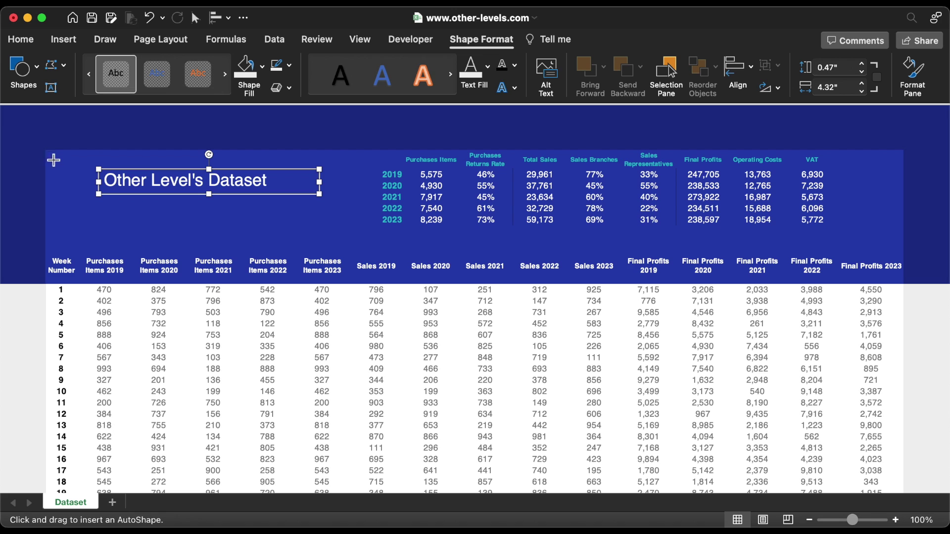
{"action": "left_click_drag", "start_coordinate": [45, 150], "coordinate": [97, 193]}
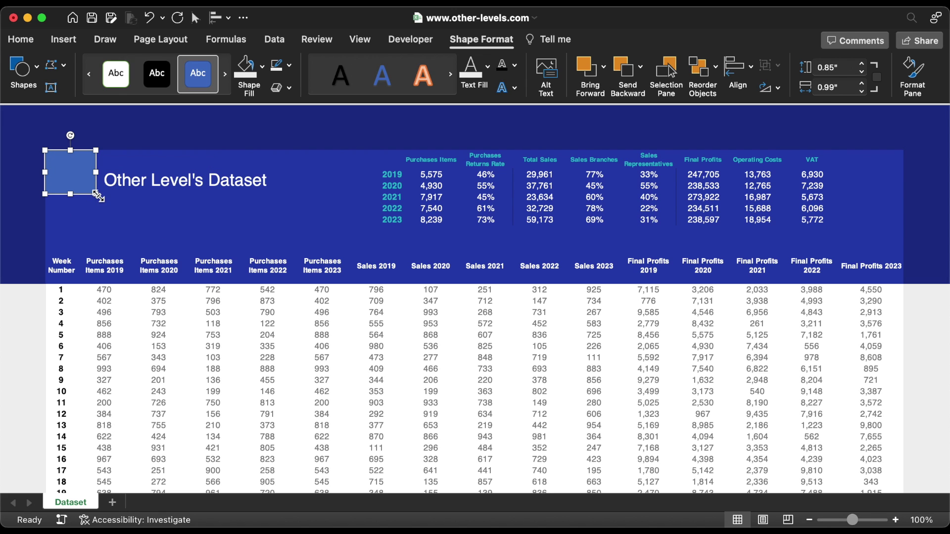
{"action": "key", "text": "super+z"}
- Size the logo square 0.9" tall by 1" wide and fill it teal
{"action": "left_click", "coordinate": [484, 44]}
{"action": "left_click", "coordinate": [861, 63]}
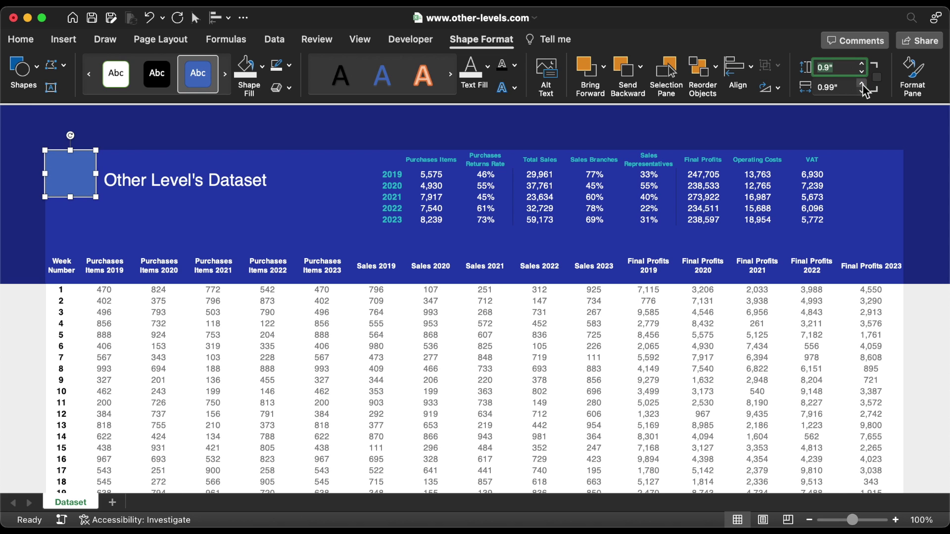
{"action": "left_click", "coordinate": [862, 84]}
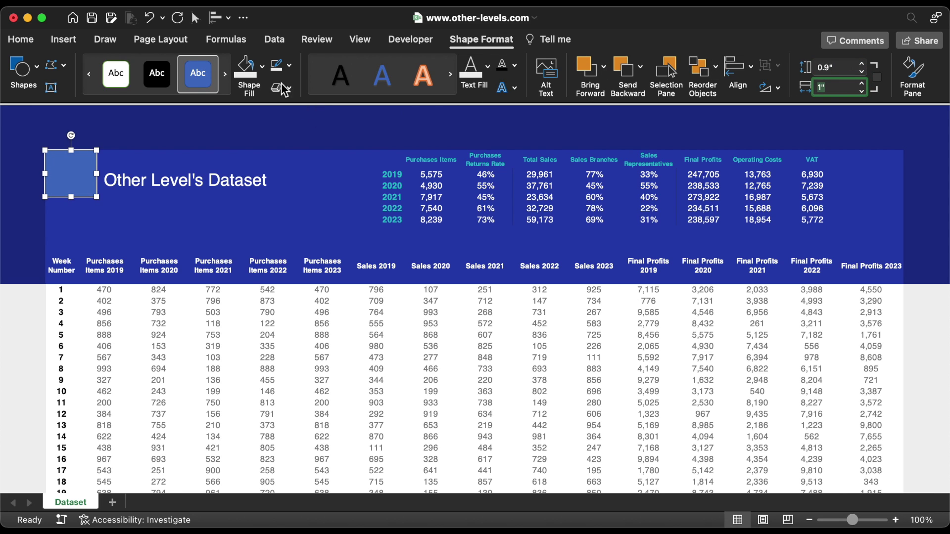
{"action": "left_click", "coordinate": [262, 66]}
{"action": "left_click", "coordinate": [245, 285]}
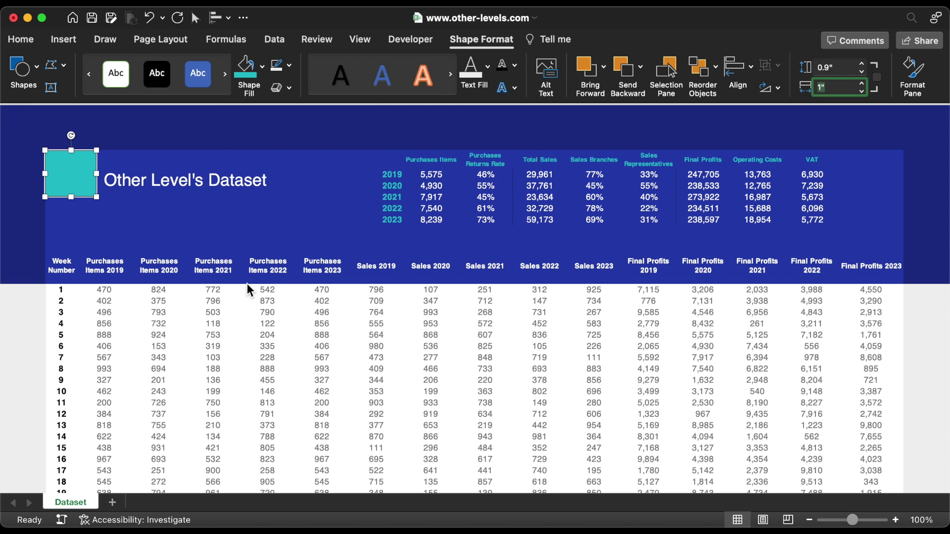
- Nudge the 'Other Level's Dataset' title slightly up and reselect the teal square
{"action": "left_click", "coordinate": [143, 178]}
{"action": "left_click_drag", "start_coordinate": [143, 177], "coordinate": [143, 172]}
{"action": "left_click", "coordinate": [81, 173]}
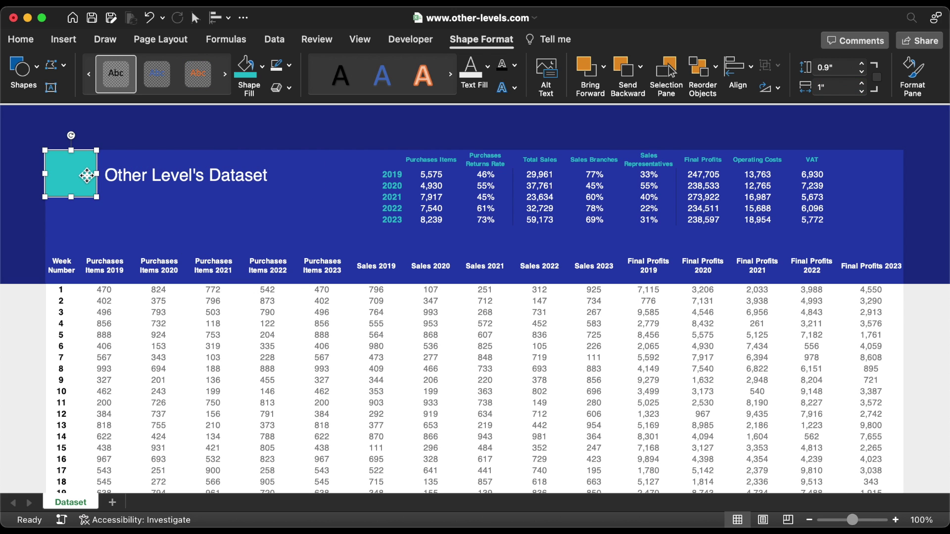
{"action": "left_click", "coordinate": [289, 66]}
{"action": "left_click", "coordinate": [293, 68]}
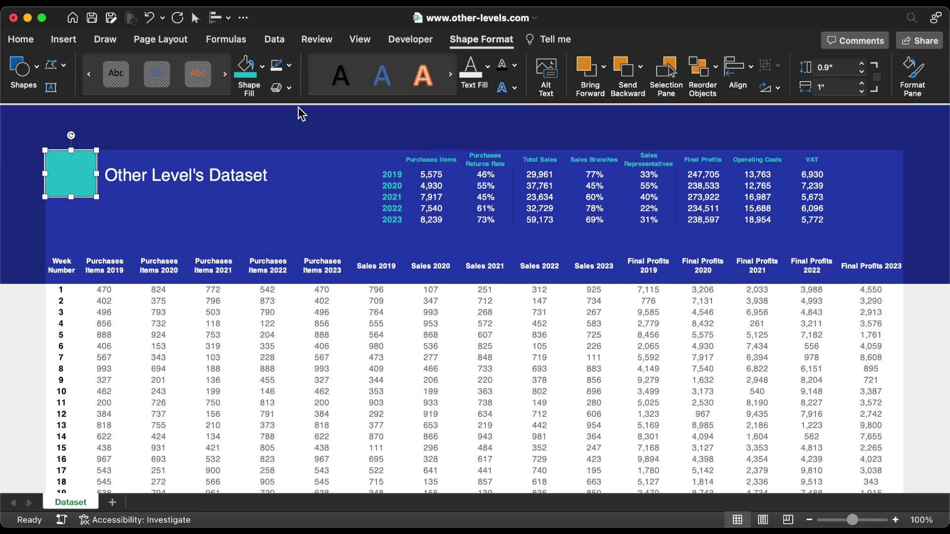
{"action": "left_click", "coordinate": [62, 39]}
- Insert the logo picture from file and shrink it onto the teal square
{"action": "left_click", "coordinate": [216, 74]}
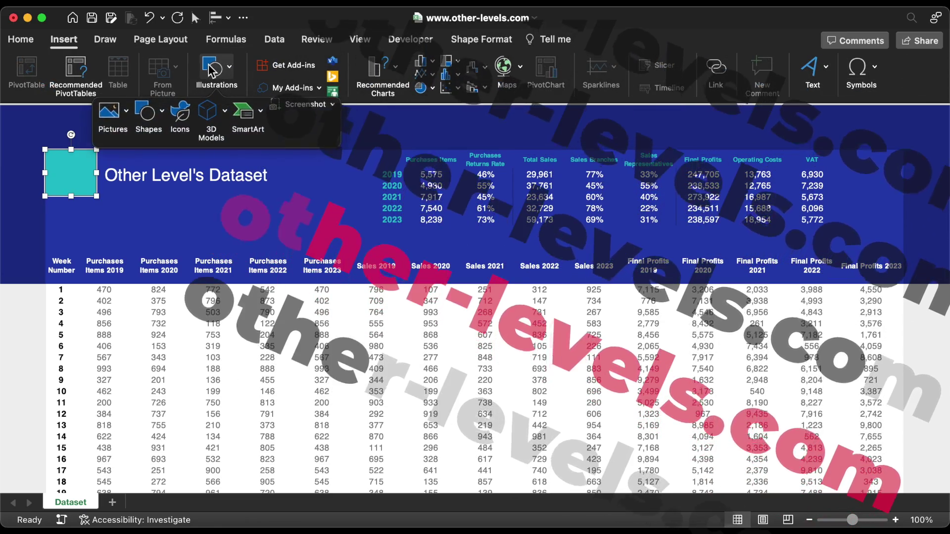
{"action": "left_click", "coordinate": [126, 113]}
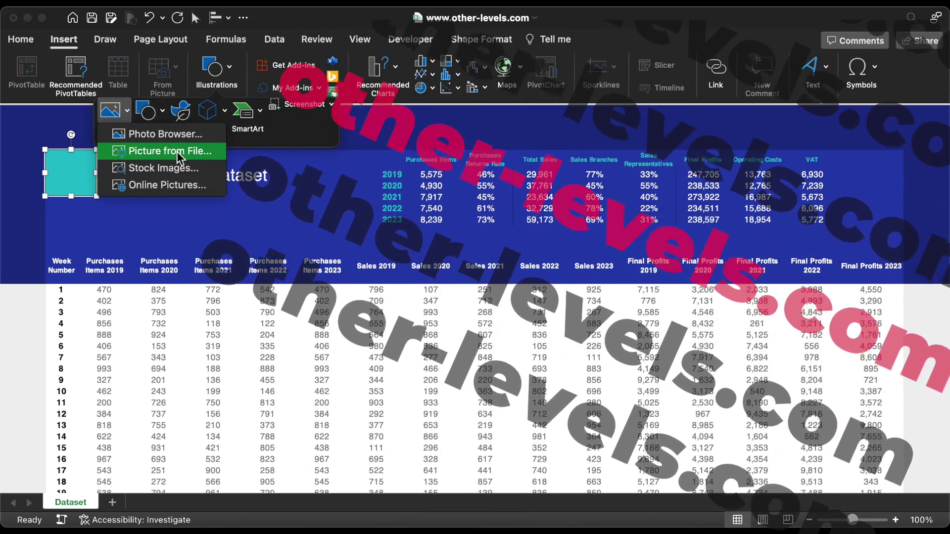
{"action": "left_click", "coordinate": [177, 151]}
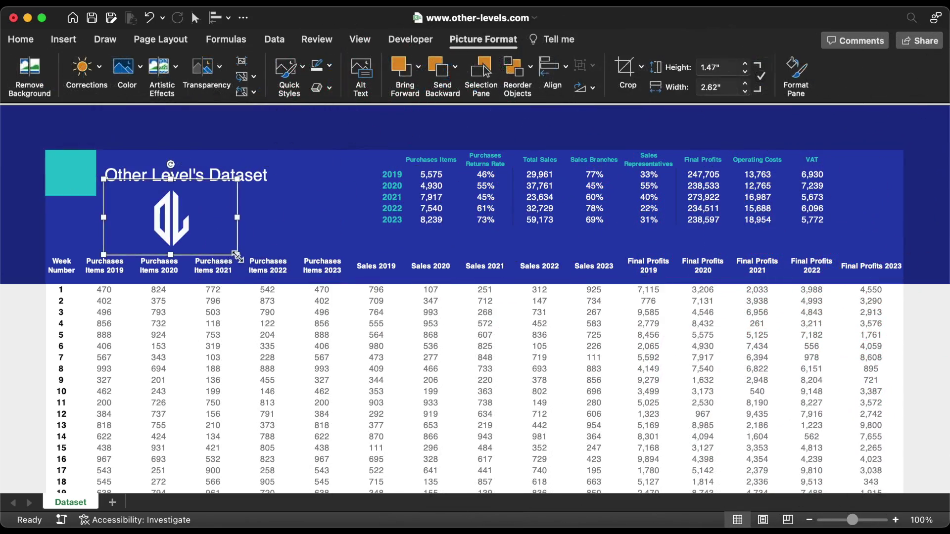
{"action": "left_click_drag", "start_coordinate": [236, 256], "coordinate": [71, 172]}
- Copy the teal square and move the copy to the sheet's top-left corner
{"action": "left_click", "coordinate": [155, 161]}
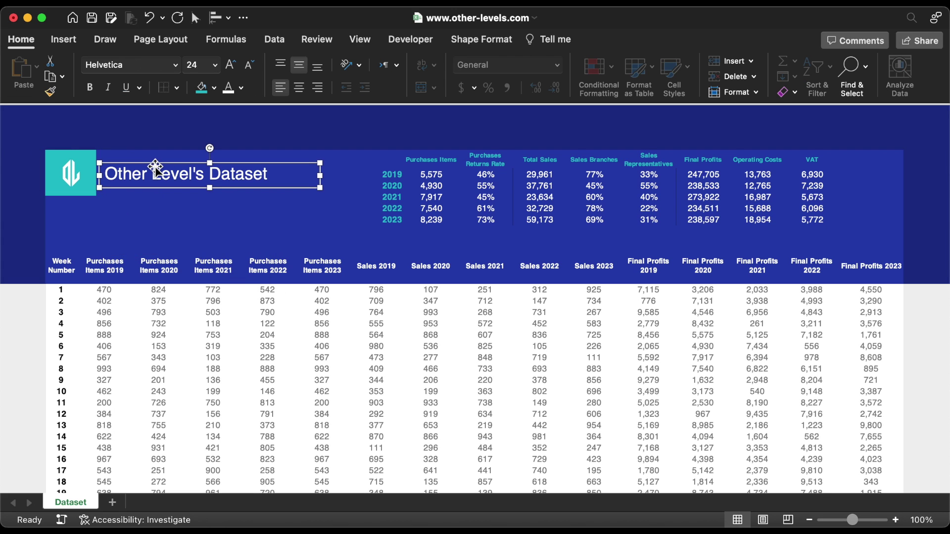
{"action": "key", "text": "Escape"}
{"action": "key", "text": "ctrl+Home"}
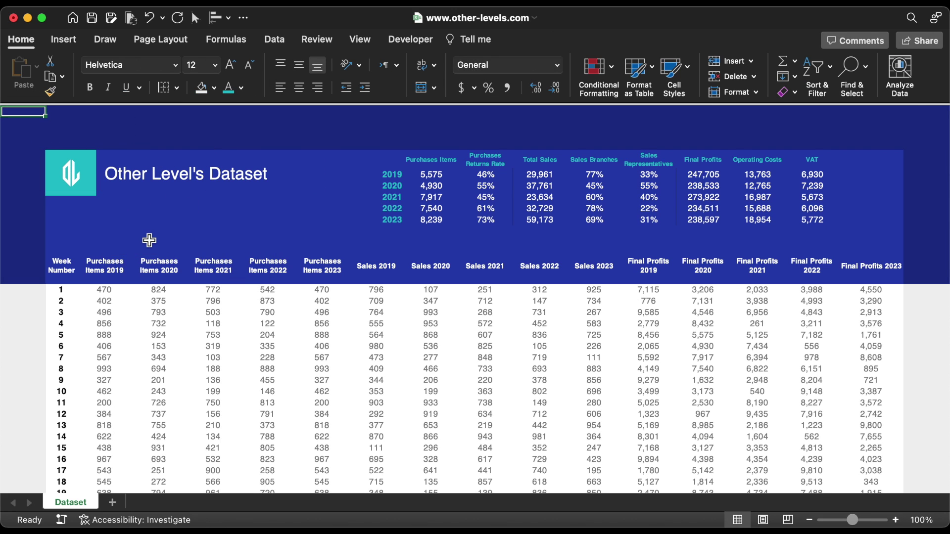
{"action": "left_click", "coordinate": [95, 157]}
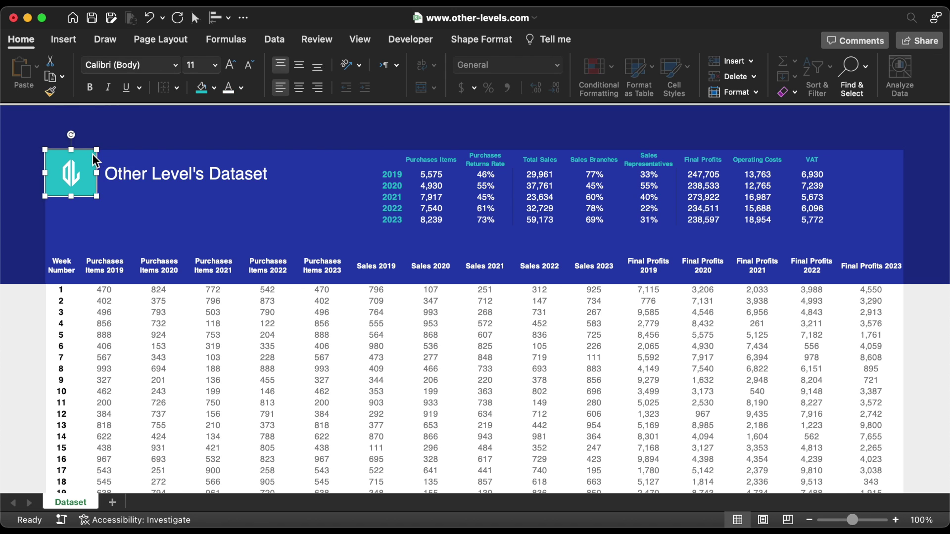
{"action": "key", "text": "super+c"}
{"action": "left_click_drag", "start_coordinate": [93, 154], "coordinate": [83, 129]}
- Fill the copied square strip dark navy
{"action": "left_click", "coordinate": [214, 88]}
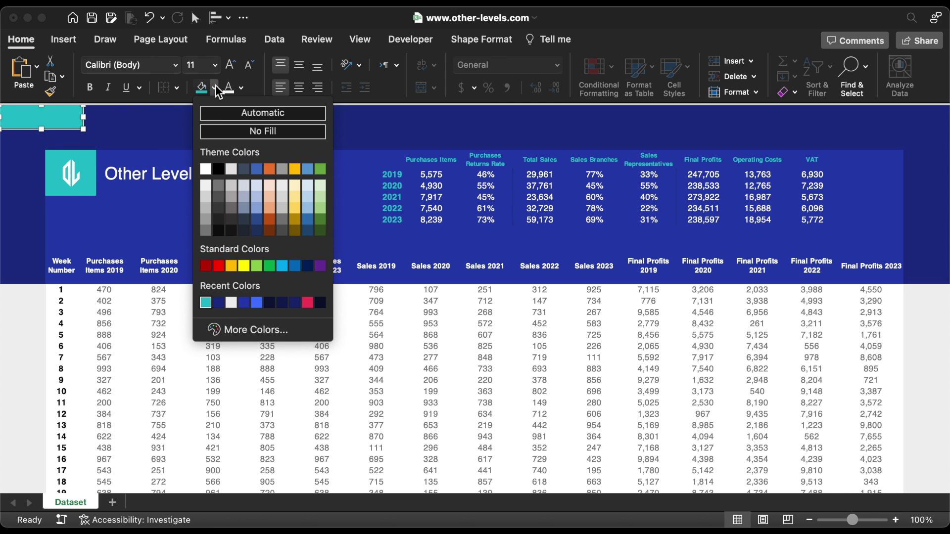
{"action": "left_click", "coordinate": [219, 302]}
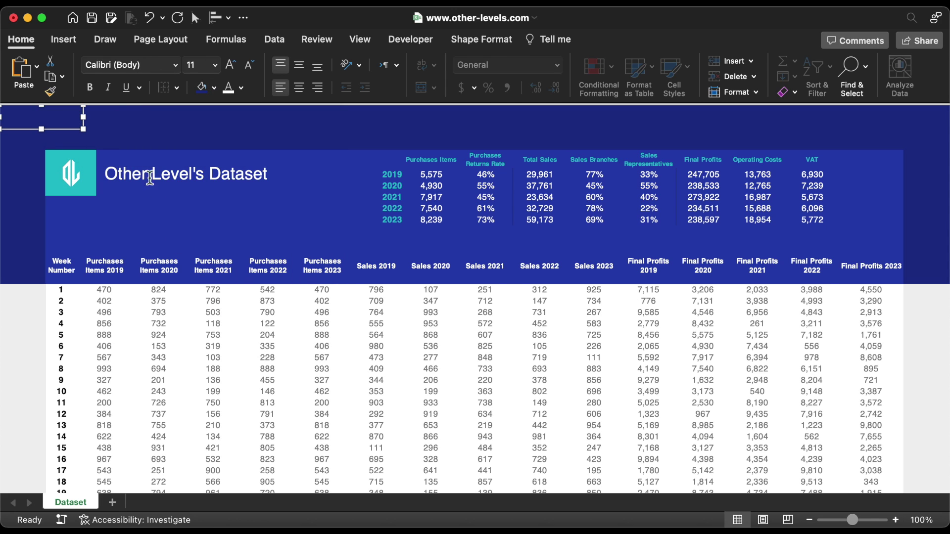
{"action": "left_click", "coordinate": [154, 113]}
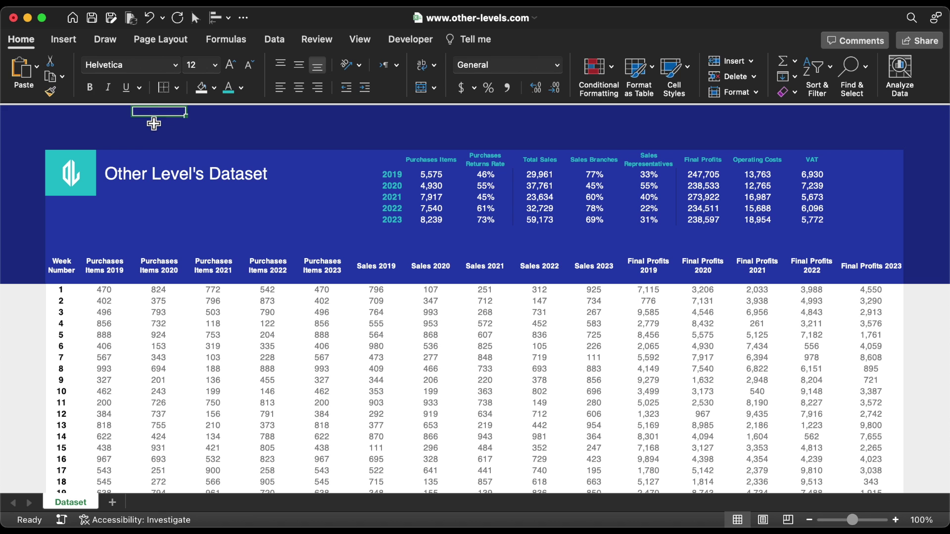
- Add a stock menu icon and nudge it into place at the band's right end
{"action": "left_click", "coordinate": [63, 41]}
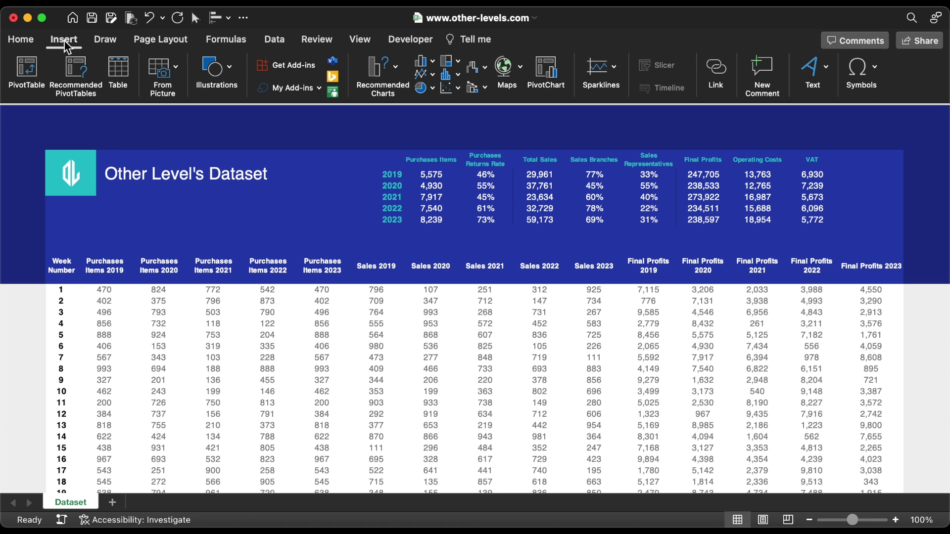
{"action": "left_click", "coordinate": [205, 67]}
{"action": "left_click", "coordinate": [181, 111]}
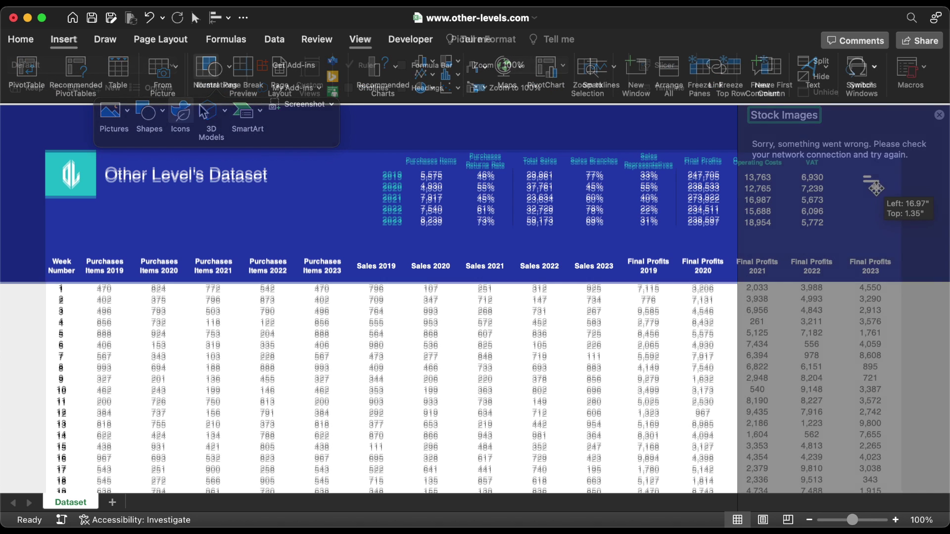
{"action": "left_click_drag", "start_coordinate": [876, 188], "coordinate": [878, 189]}
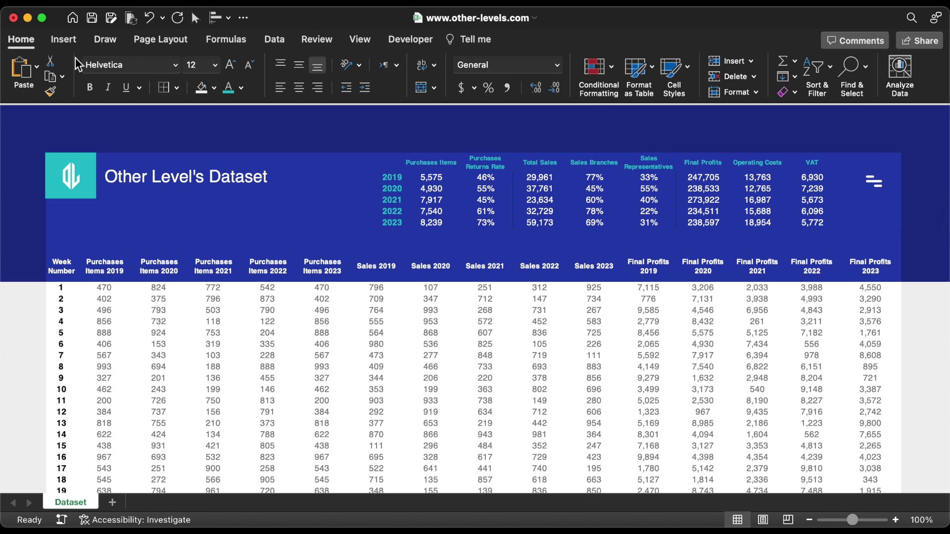
{"action": "left_click", "coordinate": [63, 40]}
{"action": "left_click", "coordinate": [217, 69]}
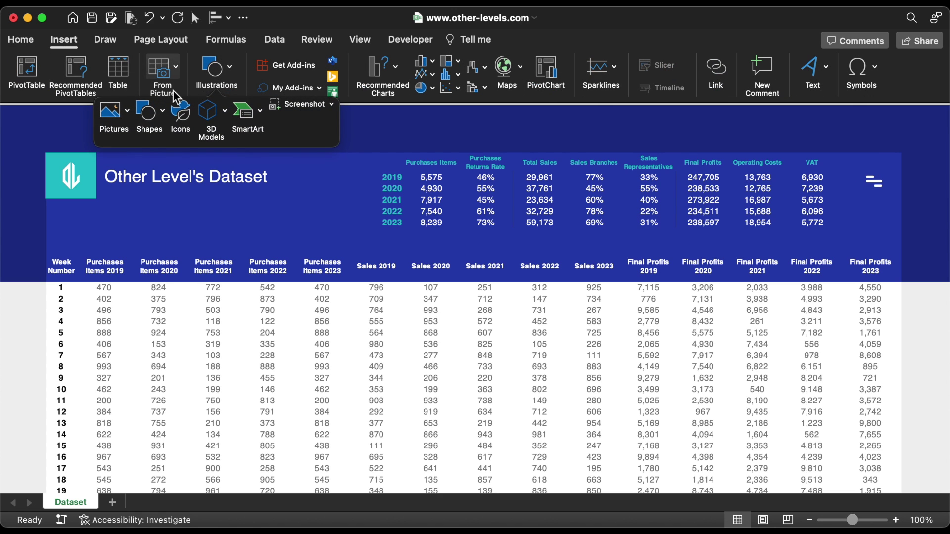
- Draw a small oval near the top-left of the header
{"action": "left_click", "coordinate": [147, 111]}
{"action": "left_click", "coordinate": [288, 154]}
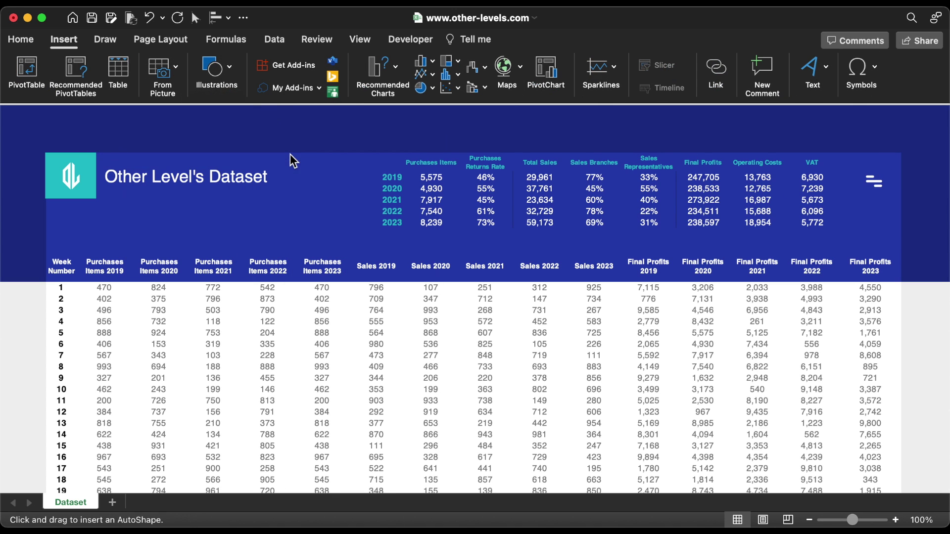
{"action": "mouse_move", "coordinate": [90, 124]}
{"action": "left_mouse_down"}
{"action": "mouse_move", "coordinate": [113, 144]}
{"action": "mouse_move", "coordinate": [123, 122]}
{"action": "left_mouse_up"}
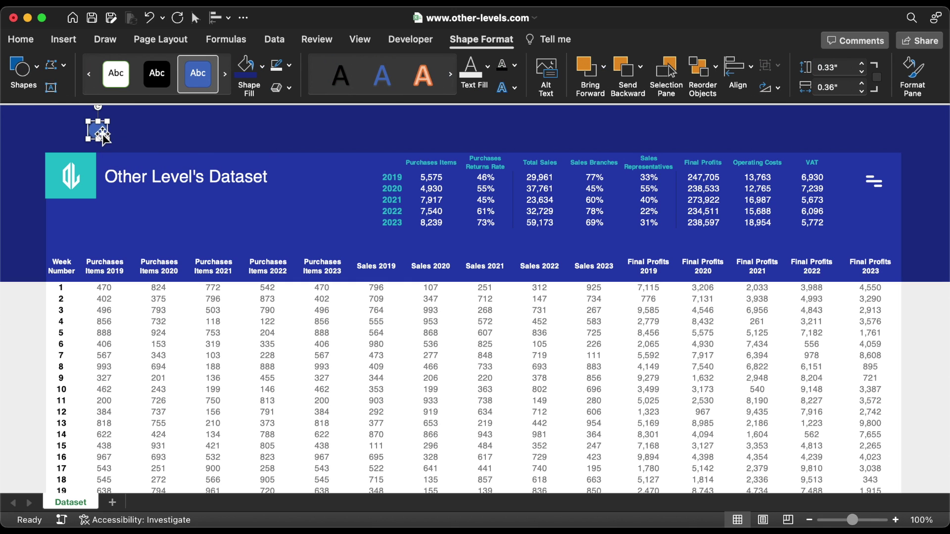
{"action": "key", "text": "Left"}
{"action": "key", "text": "Left"}
{"action": "key", "text": "Left"}
{"action": "key", "text": "Left"}
{"action": "key", "text": "Left"}
{"action": "key", "text": "Left"}
{"action": "key", "text": "Left"}
{"action": "key", "text": "Left"}
{"action": "key", "text": "Left"}
{"action": "key", "text": "Left"}
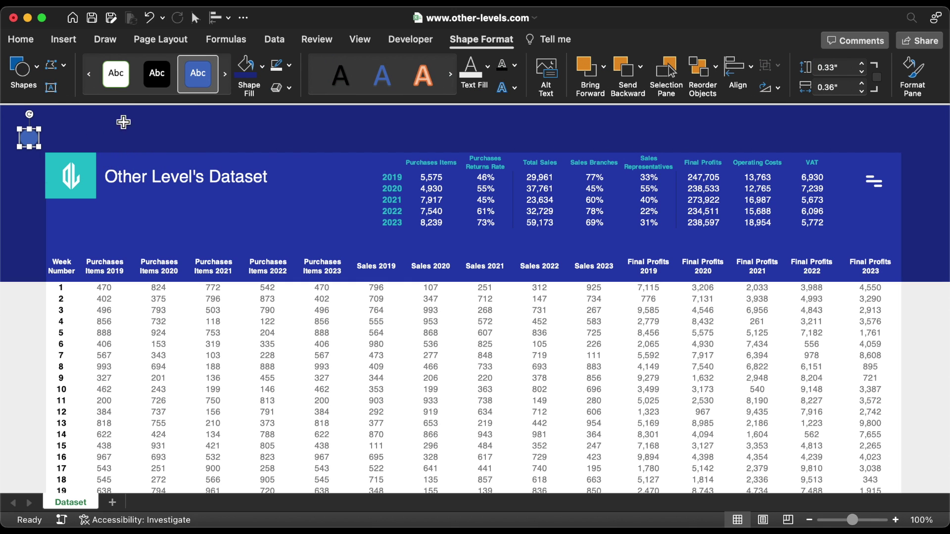
- Set the oval's height and width to 0.08" in the Format Shape pane
{"action": "left_click", "coordinate": [914, 79]}
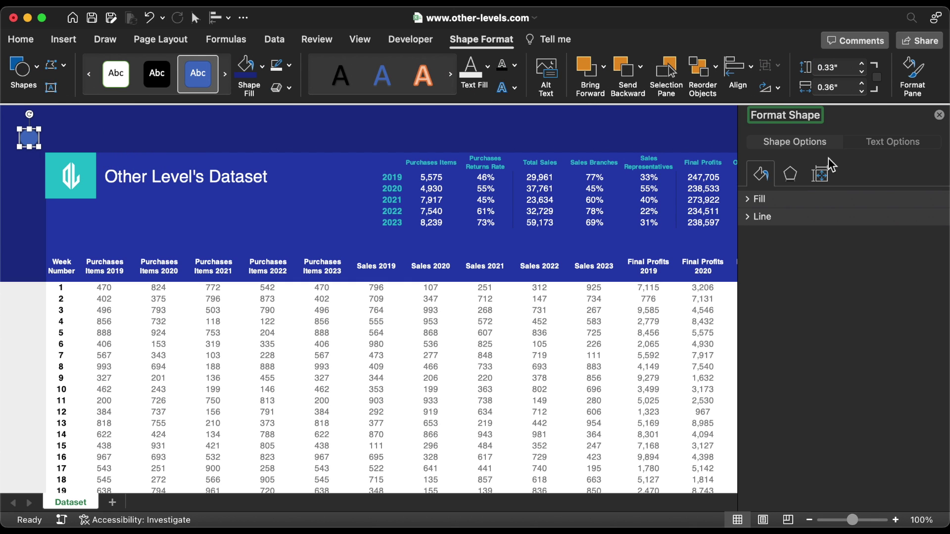
{"action": "left_click", "coordinate": [822, 174]}
{"action": "left_click", "coordinate": [758, 200]}
{"action": "left_click", "coordinate": [898, 224]}
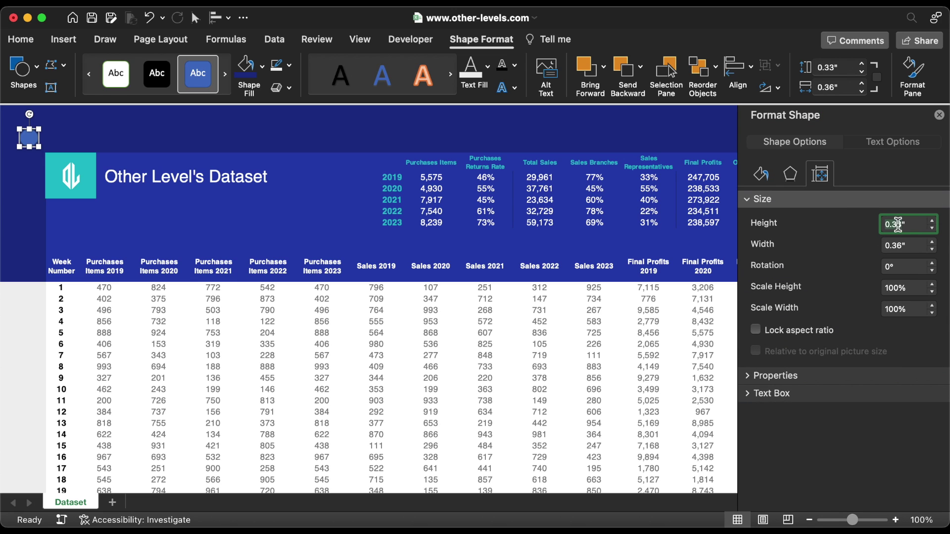
{"action": "type", "text": ".8"}
{"action": "key", "text": "Return"}
{"action": "key", "text": "Return"}
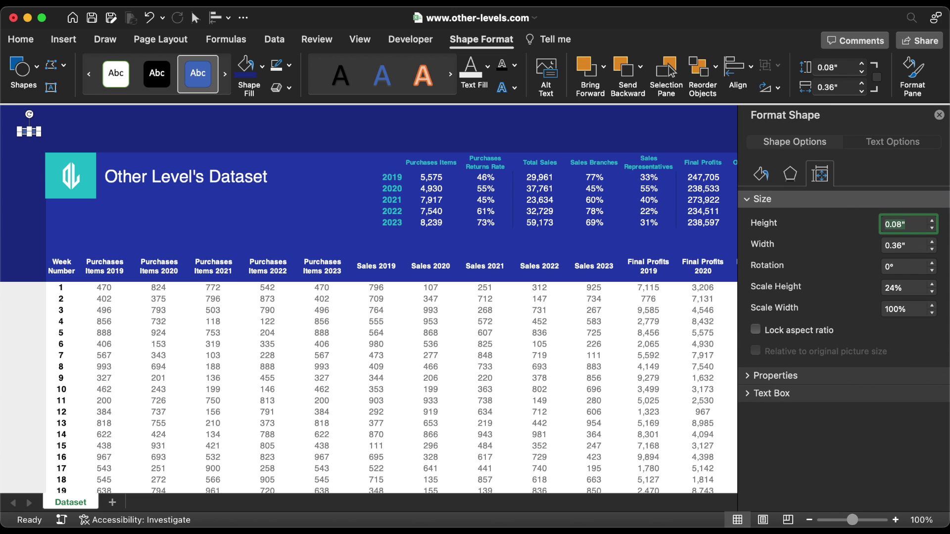
{"action": "key", "text": "Tab"}
{"action": "type", "text": "0.08"}
{"action": "key", "text": "Return"}
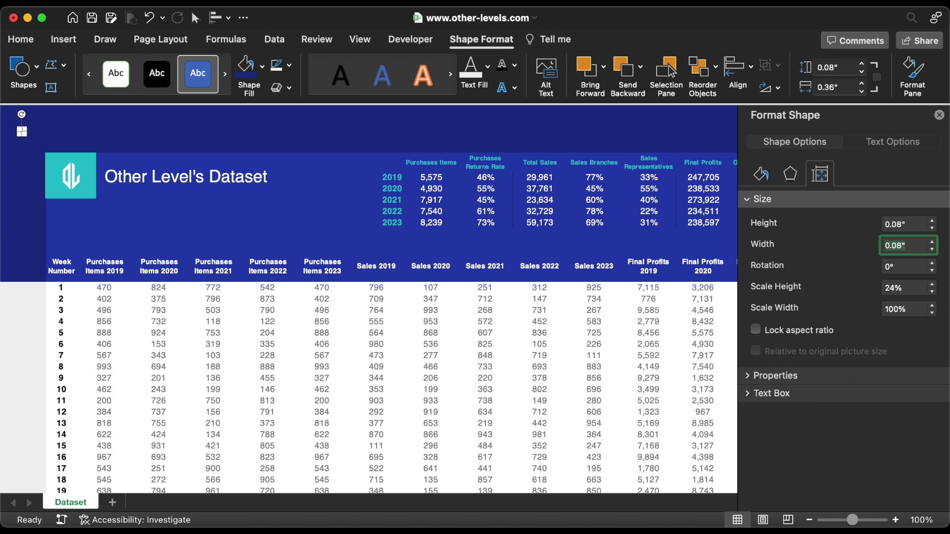
- Fill the circle white at 83% transparency and remove its outline
{"action": "left_click", "coordinate": [761, 175]}
{"action": "left_click", "coordinate": [762, 199]}
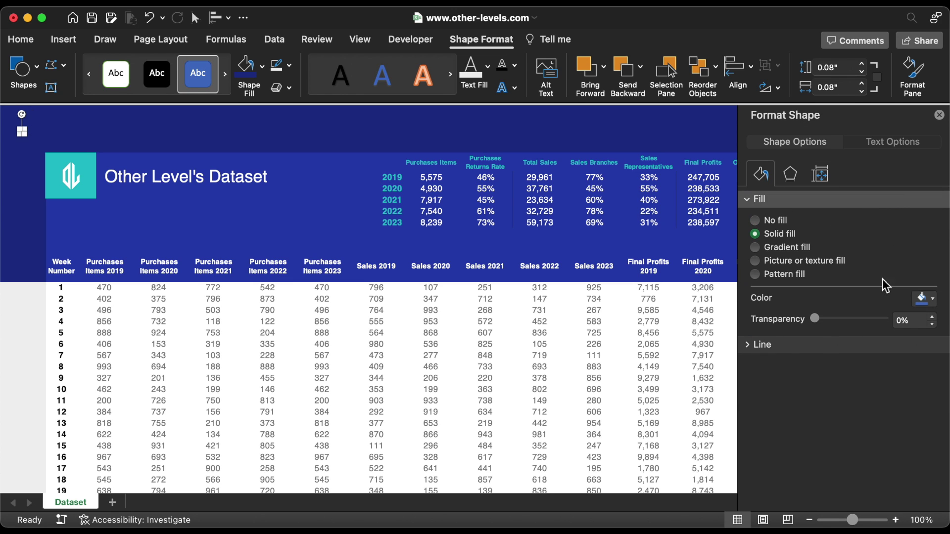
{"action": "left_click", "coordinate": [924, 299]}
{"action": "left_click", "coordinate": [825, 339]}
{"action": "left_click_drag", "start_coordinate": [815, 318], "coordinate": [873, 322]}
{"action": "left_click", "coordinate": [767, 344]}
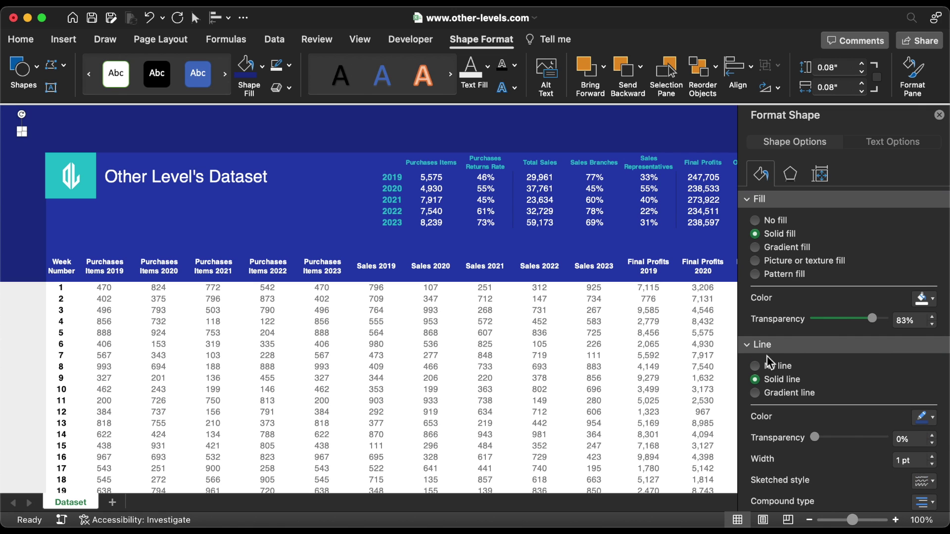
{"action": "left_click", "coordinate": [766, 367]}
{"action": "left_click", "coordinate": [432, 246]}
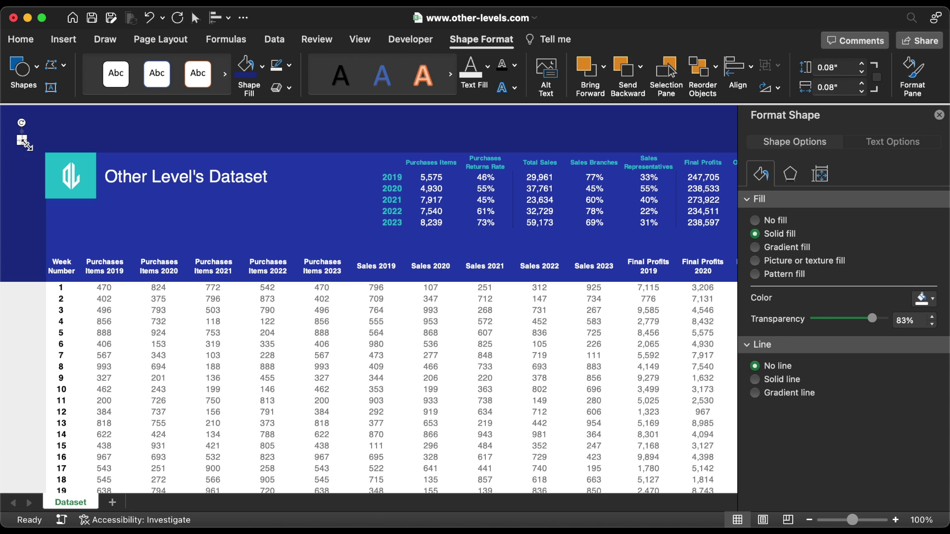
- Make several copies of the small dot, placed diagonally and at the top-left corner
{"action": "key", "text": "Right"}
{"action": "key", "text": "Down"}
{"action": "key", "text": "Right"}
{"action": "key", "text": "Down"}
{"action": "key", "text": "Right"}
{"action": "key", "text": "Down"}
{"action": "key", "text": "Right"}
{"action": "key", "text": "Down"}
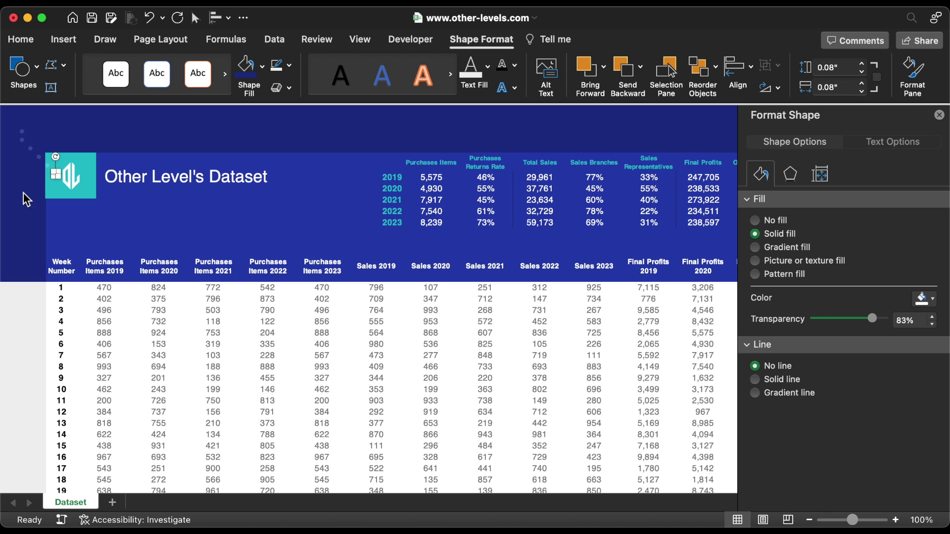
{"action": "key", "text": "Right"}
{"action": "key", "text": "Down"}
{"action": "key", "text": "Left"}
{"action": "key", "text": "Left"}
{"action": "key", "text": "Left"}
{"action": "key", "text": "Left"}
{"action": "key", "text": "Left"}
{"action": "key", "text": "Up"}
{"action": "key", "text": "Up"}
{"action": "key", "text": "Up"}
{"action": "key", "text": "Up"}
{"action": "key", "text": "Up"}
{"action": "key", "text": "Up"}
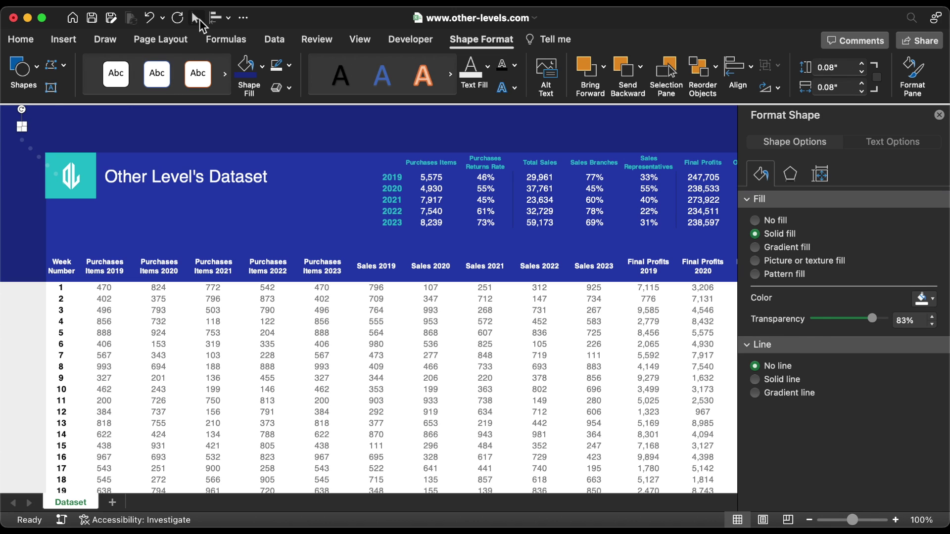
- Distribute the dots vertically, align them left, and move the column to the band's left edge
{"action": "left_click", "coordinate": [196, 18]}
{"action": "left_click_drag", "start_coordinate": [74, 232], "coordinate": [4, 105]}
{"action": "left_click", "coordinate": [221, 18]}
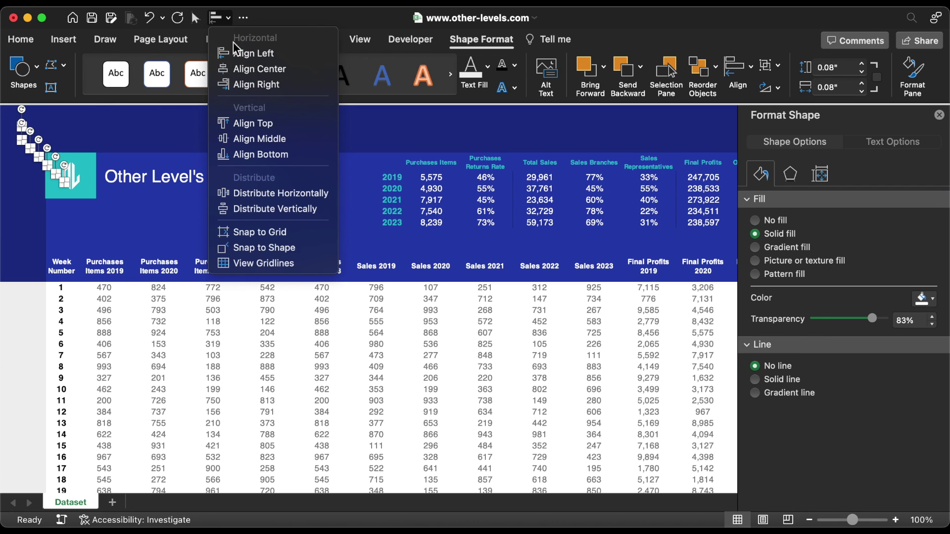
{"action": "left_click", "coordinate": [256, 209]}
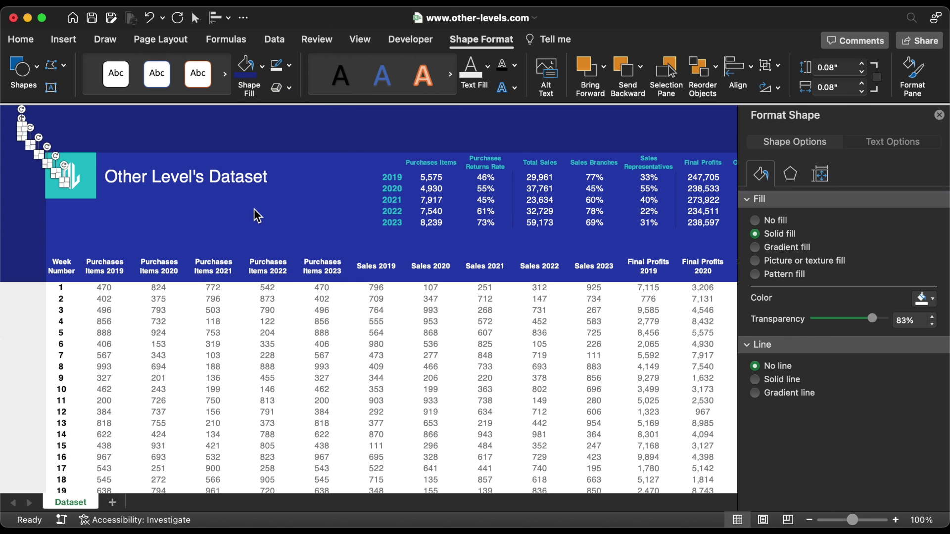
{"action": "left_click", "coordinate": [221, 18]}
{"action": "left_click", "coordinate": [247, 51]}
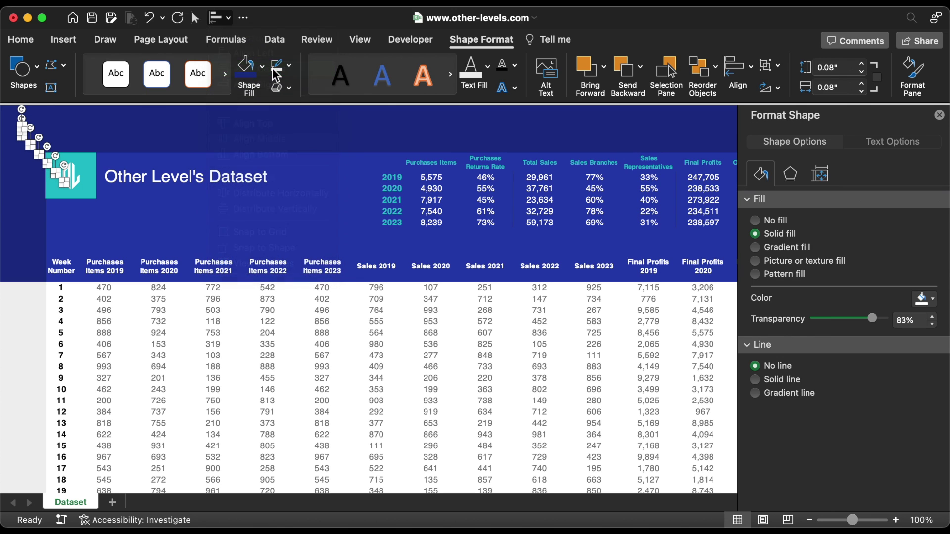
{"action": "left_click_drag", "start_coordinate": [44, 141], "coordinate": [32, 144]}
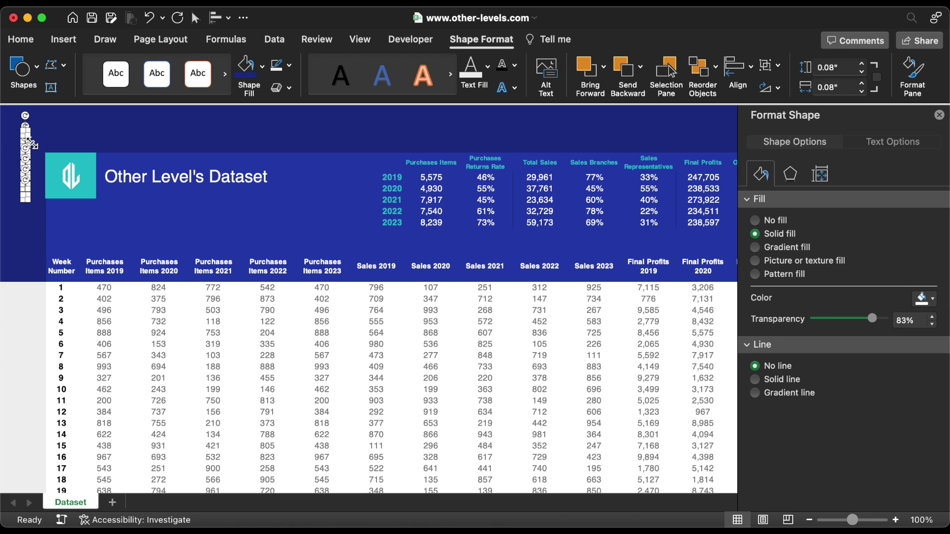
- Group the dot column and drag it right over the top of the logo
{"action": "right_click", "coordinate": [28, 140]}
{"action": "mouse_move", "coordinate": [87, 201]}
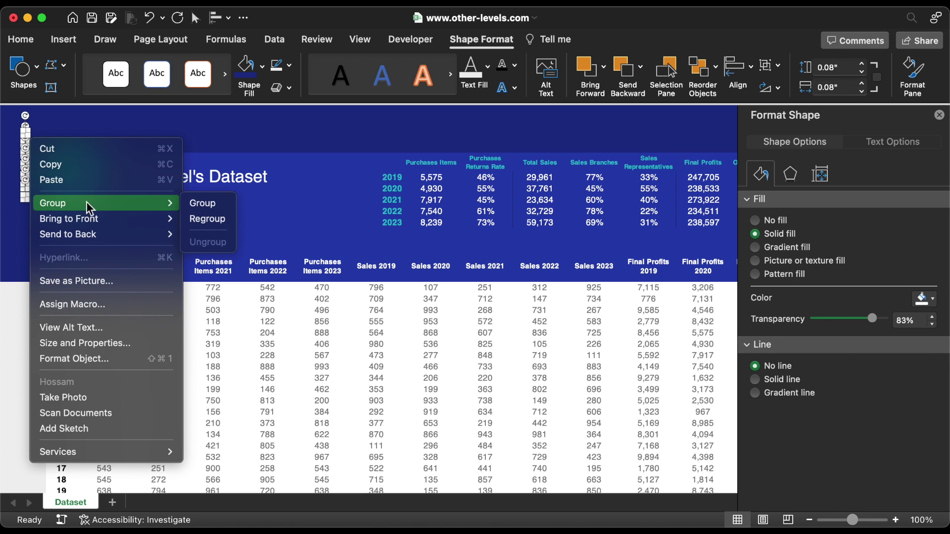
{"action": "left_click", "coordinate": [198, 201]}
{"action": "left_click", "coordinate": [53, 218]}
{"action": "mouse_move", "coordinate": [44, 194]}
{"action": "left_mouse_down"}
{"action": "mouse_move", "coordinate": [60, 193]}
{"action": "mouse_move", "coordinate": [35, 187]}
{"action": "left_mouse_up"}
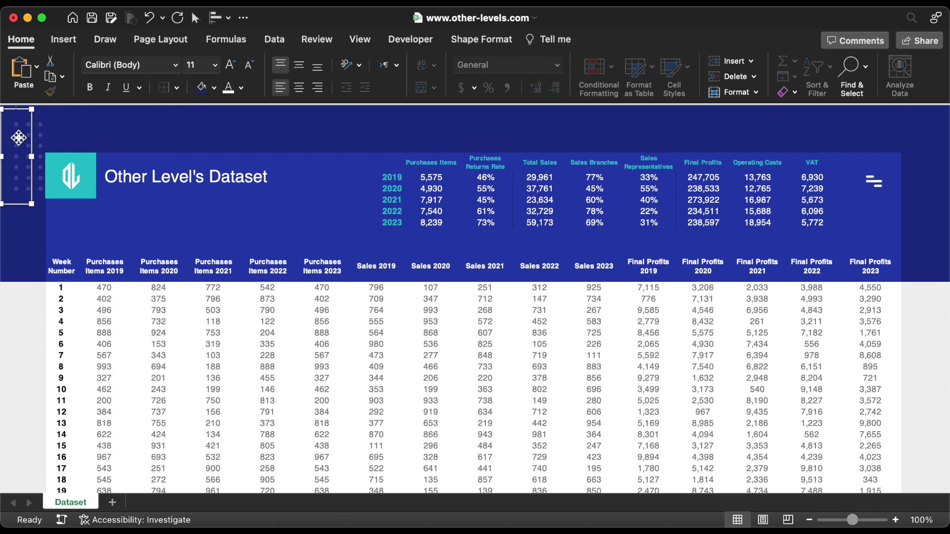
{"action": "left_click_drag", "start_coordinate": [18, 138], "coordinate": [84, 139]}
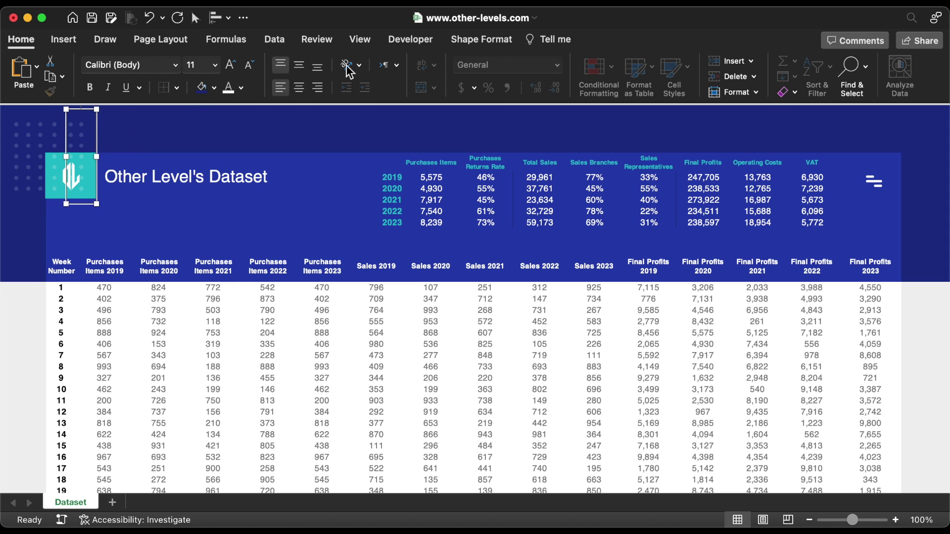
- In the Selection Pane, select dot column Groups 47, 39, 31, 23, 15 and 14
{"action": "left_click", "coordinate": [465, 43]}
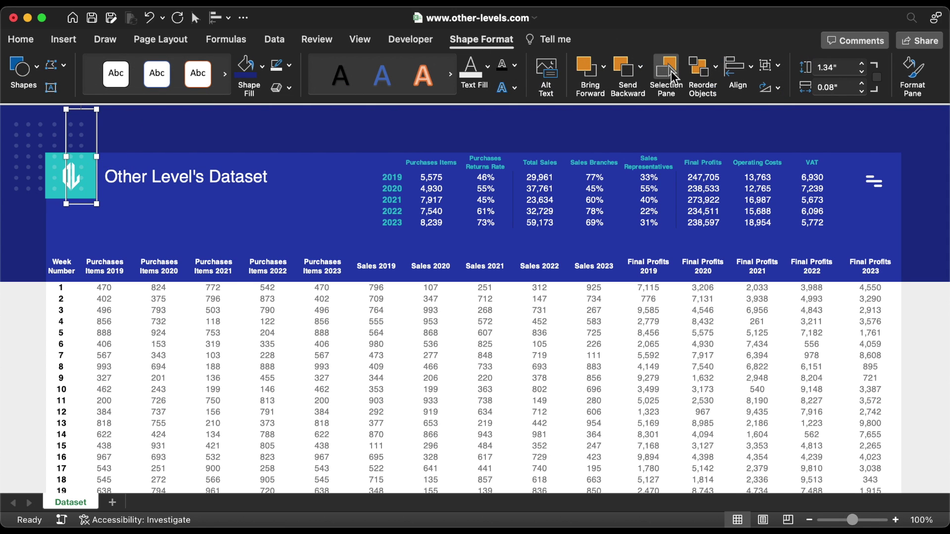
{"action": "left_click", "coordinate": [671, 71]}
{"action": "left_click", "coordinate": [758, 162]}
{"action": "left_click", "coordinate": [759, 179]}
{"action": "left_click", "coordinate": [759, 196]}
{"action": "left_click", "coordinate": [798, 185], "text": "shift"}
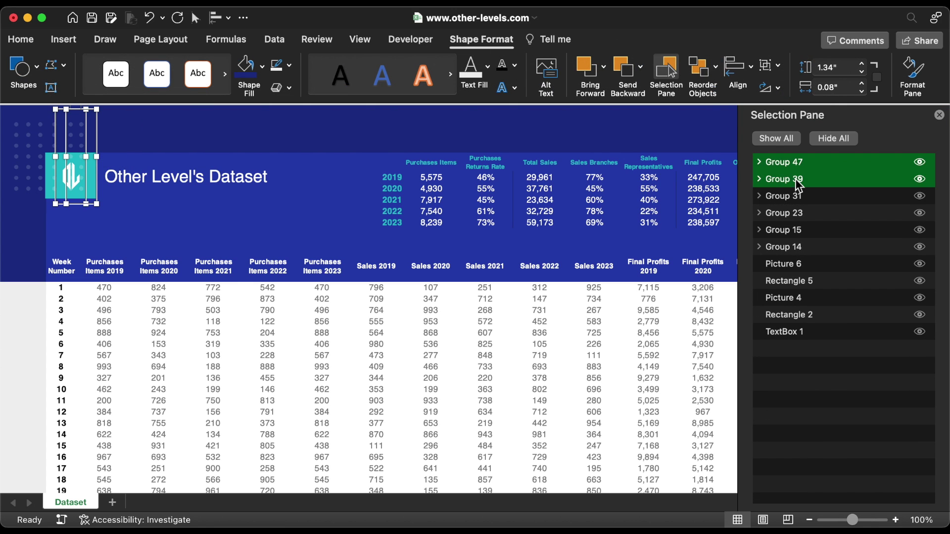
{"action": "left_click", "coordinate": [800, 197], "text": "shift"}
{"action": "left_click", "coordinate": [801, 214], "text": "shift"}
{"action": "left_click", "coordinate": [801, 230], "text": "shift"}
{"action": "left_click", "coordinate": [786, 247], "text": "shift"}
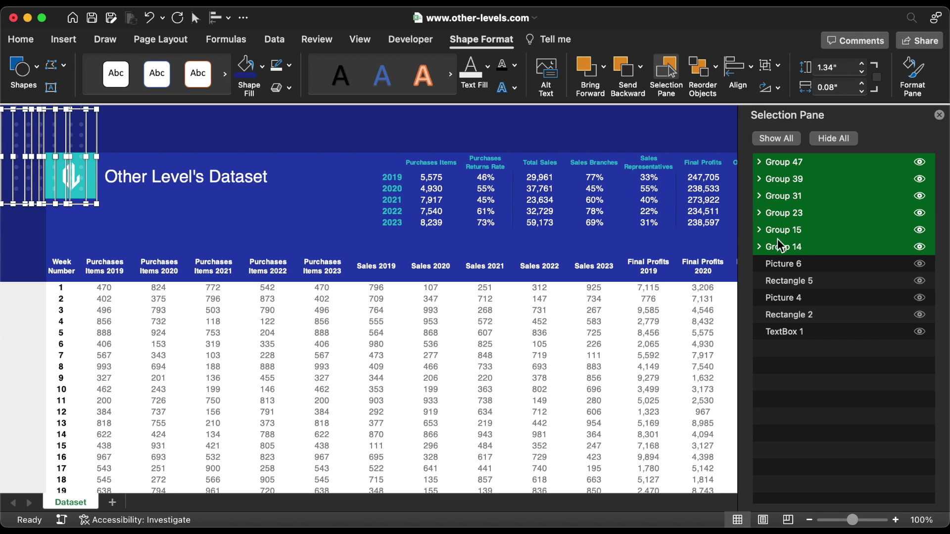
- Distribute the selected dot columns horizontally and group them into a single dot pattern
{"action": "left_click", "coordinate": [218, 18]}
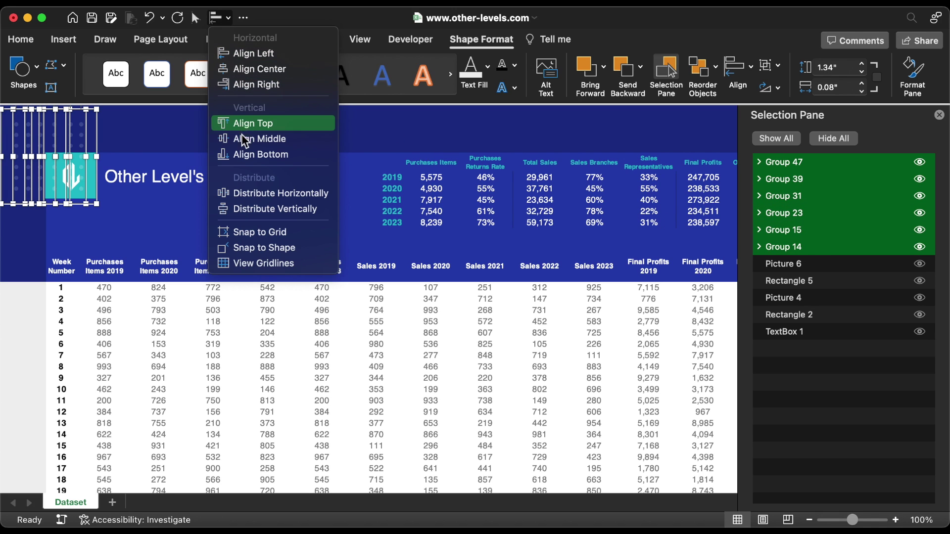
{"action": "left_click", "coordinate": [244, 193]}
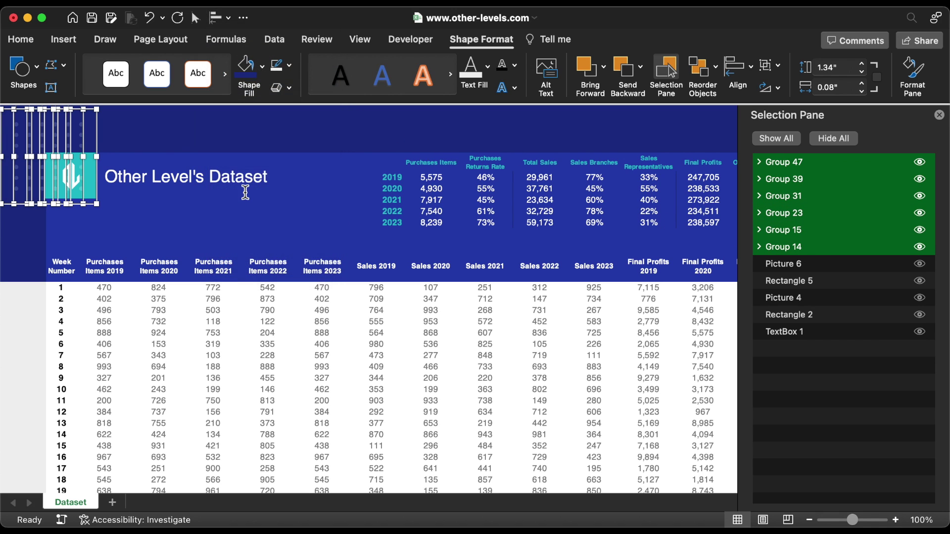
{"action": "right_click", "coordinate": [101, 128]}
{"action": "mouse_move", "coordinate": [147, 185]}
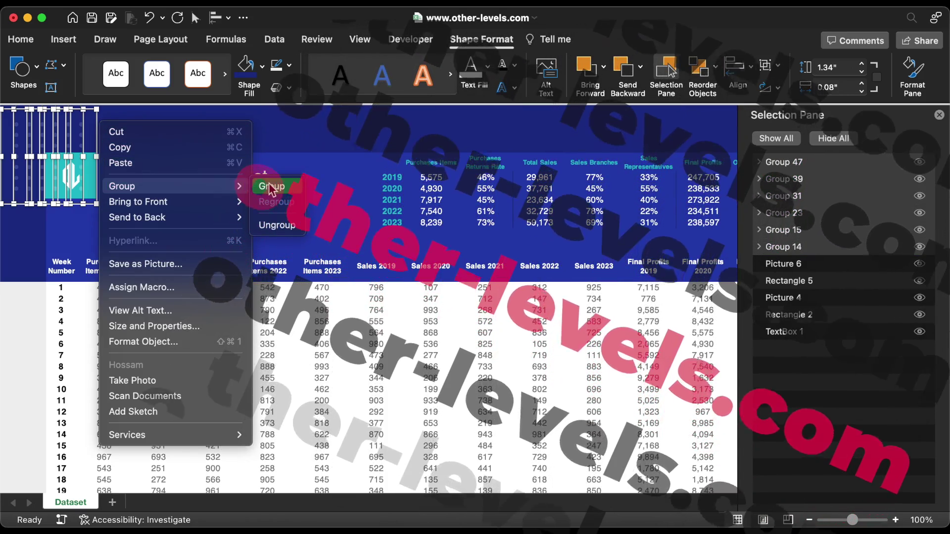
{"action": "left_click", "coordinate": [271, 187]}
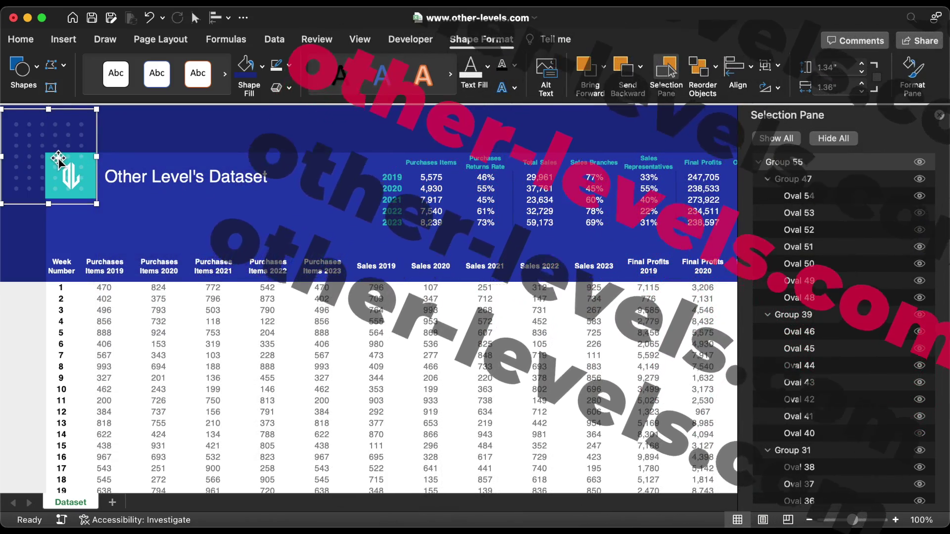
- Remove the dots overlapping the teal logo square and close the Selection Pane
{"action": "left_click", "coordinate": [59, 159]}
{"action": "left_click_drag", "start_coordinate": [59, 159], "coordinate": [58, 190]}
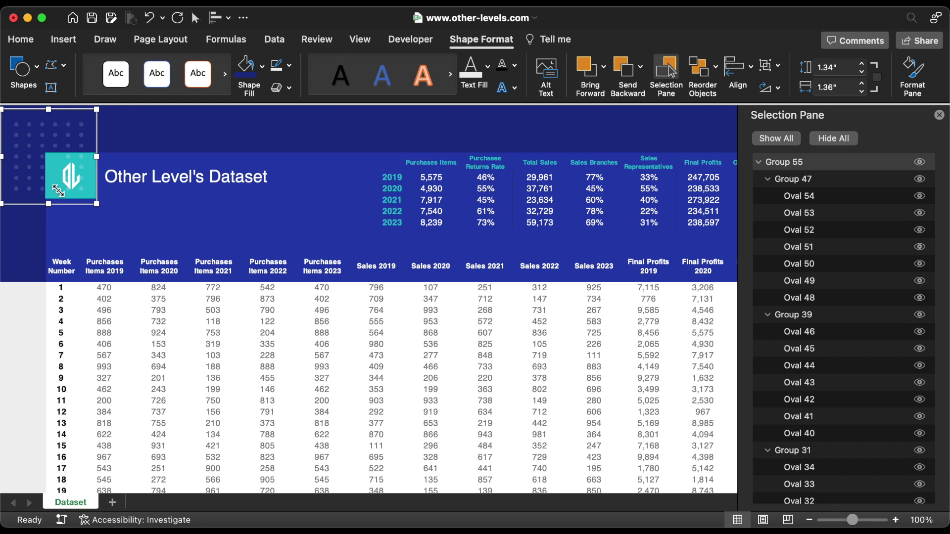
{"action": "key", "text": "cmd+z"}
{"action": "key", "text": "super+z"}
{"action": "key", "text": "super+z"}
{"action": "key", "text": "super+z"}
{"action": "key", "text": "super+z"}
{"action": "key", "text": "super+z"}
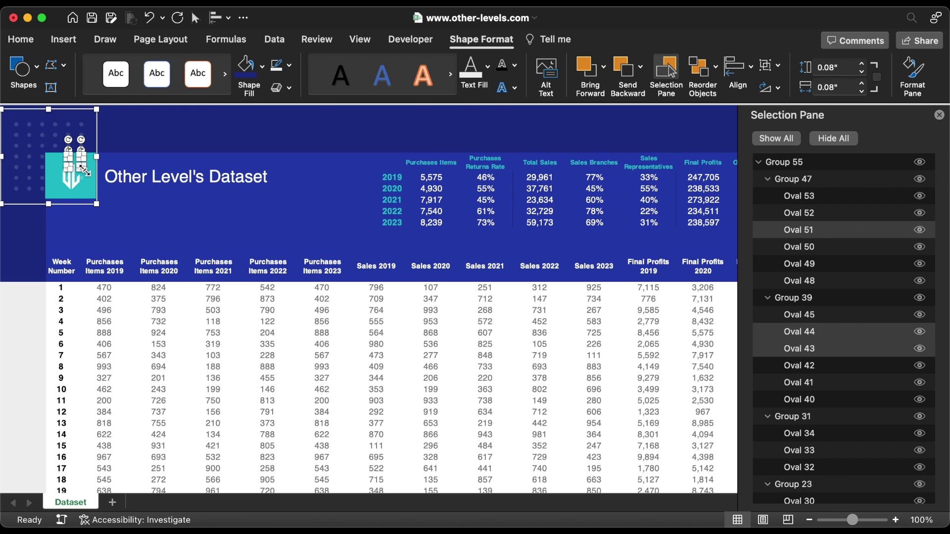
{"action": "key", "text": "super+z"}
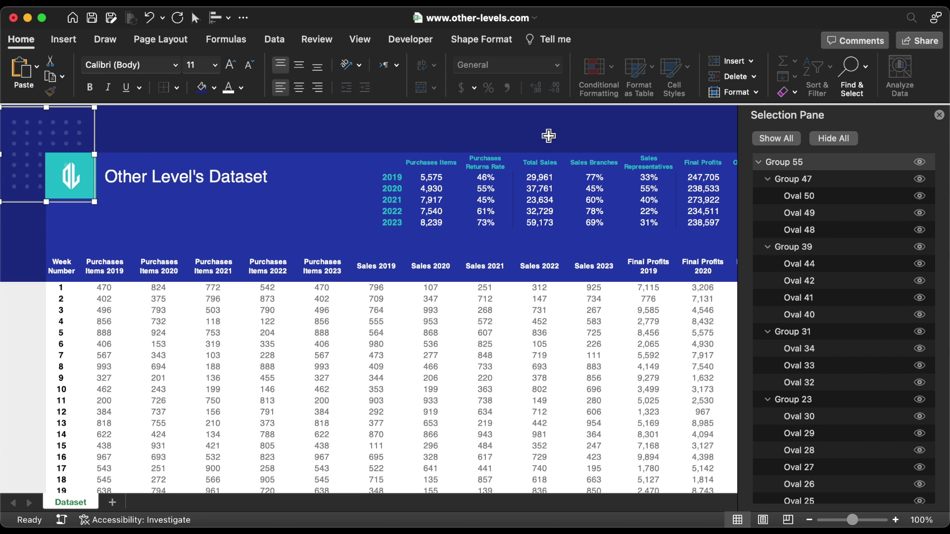
{"action": "left_click", "coordinate": [939, 115]}
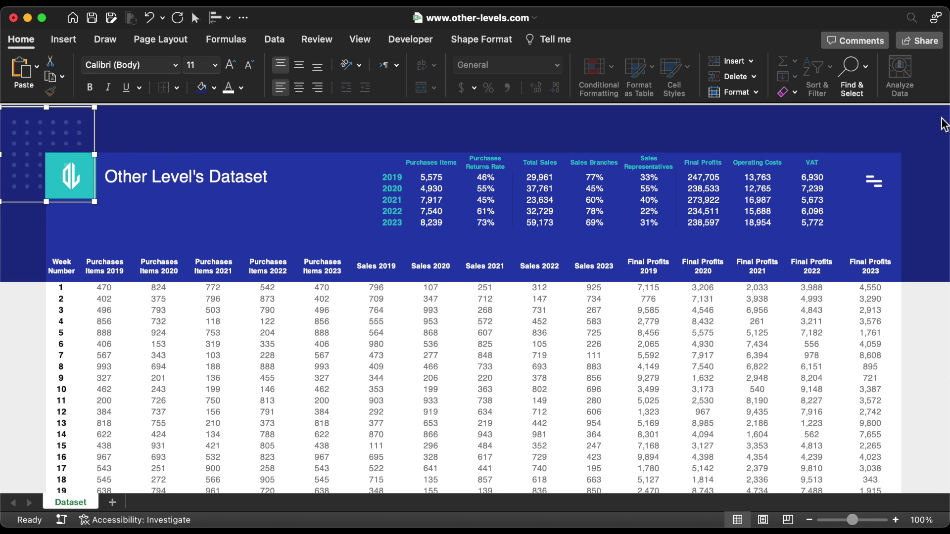
- Draw a wide right triangle across the top of the navy header band
{"action": "left_click", "coordinate": [237, 144]}
{"action": "left_click", "coordinate": [62, 42]}
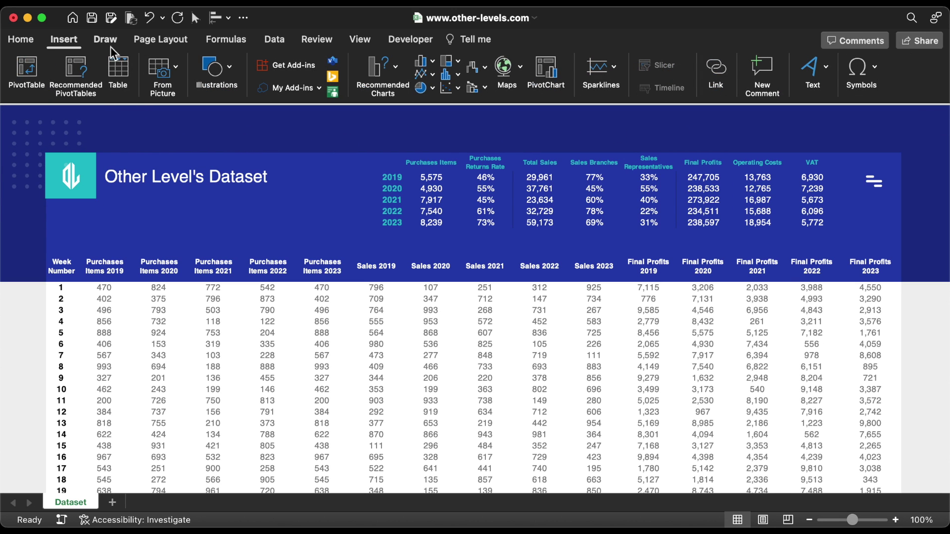
{"action": "left_click", "coordinate": [216, 74]}
{"action": "left_click", "coordinate": [161, 111]}
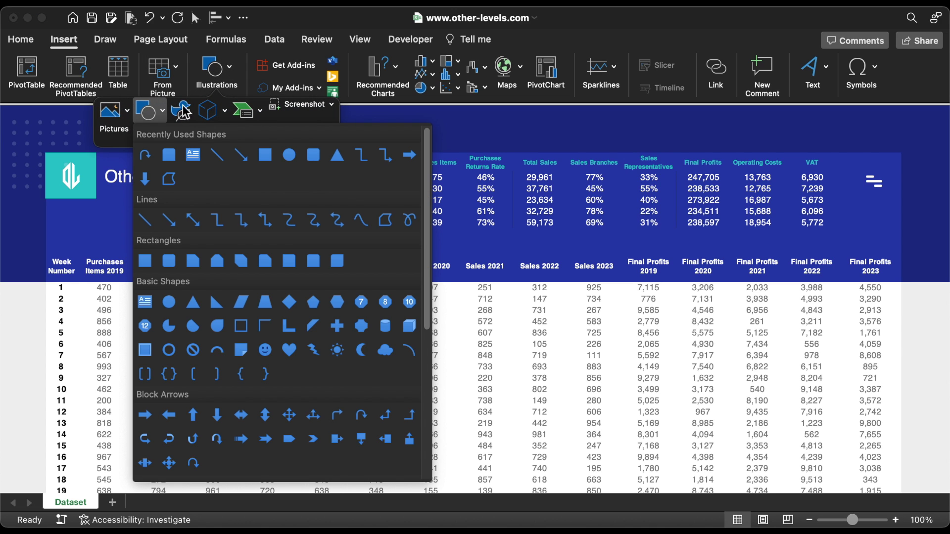
{"action": "left_click", "coordinate": [337, 155]}
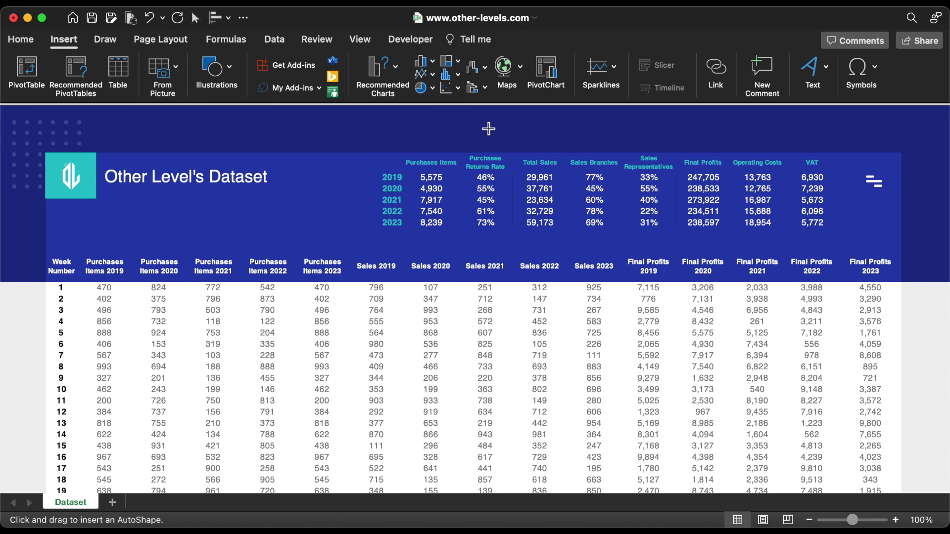
{"action": "left_click_drag", "start_coordinate": [484, 126], "coordinate": [707, 183]}
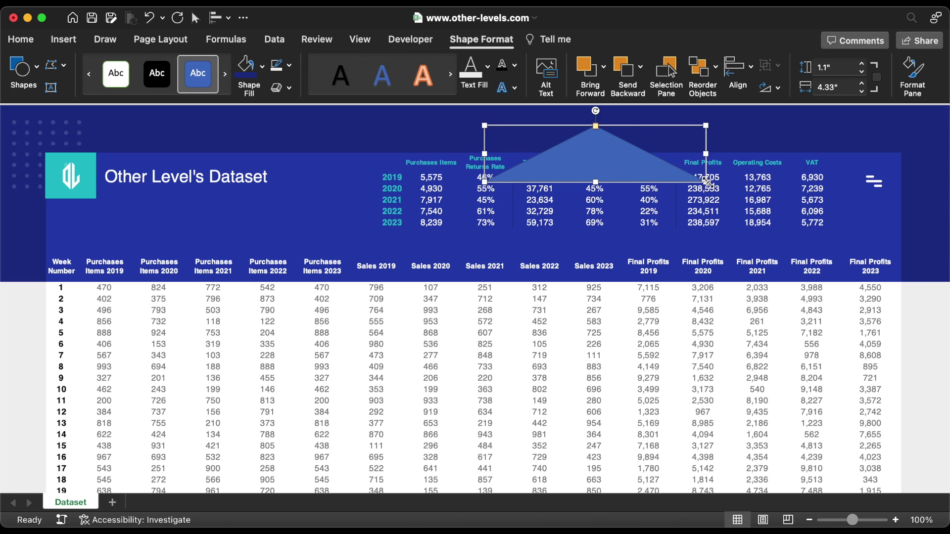
{"action": "left_click_drag", "start_coordinate": [595, 126], "coordinate": [727, 141]}
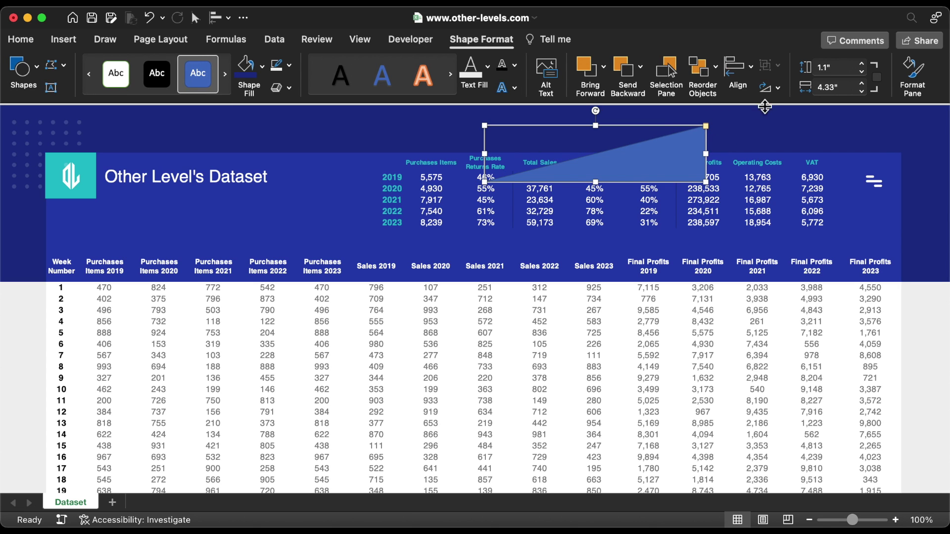
- Flip the triangle vertically and horizontally, then move and widen it into the band's top-right corner
{"action": "left_click", "coordinate": [774, 97]}
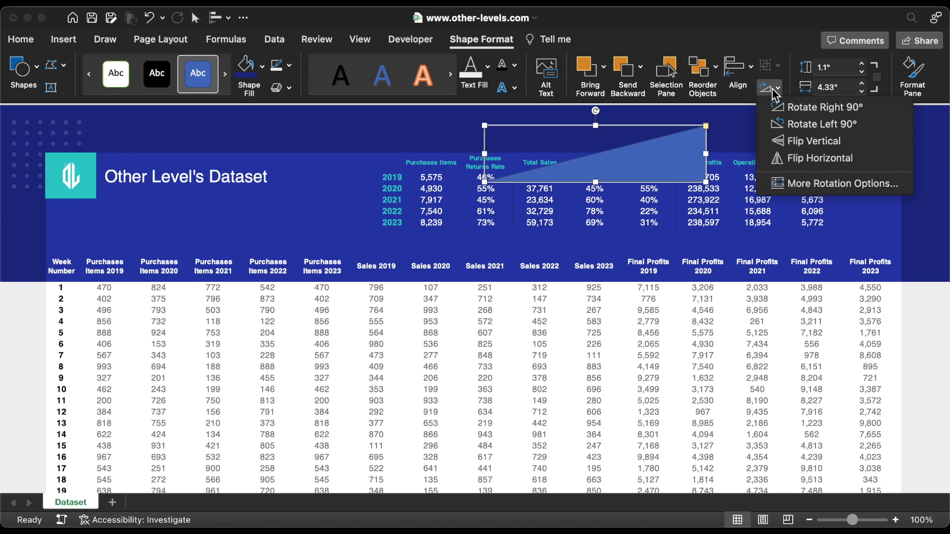
{"action": "left_click", "coordinate": [787, 148]}
{"action": "left_click", "coordinate": [772, 89]}
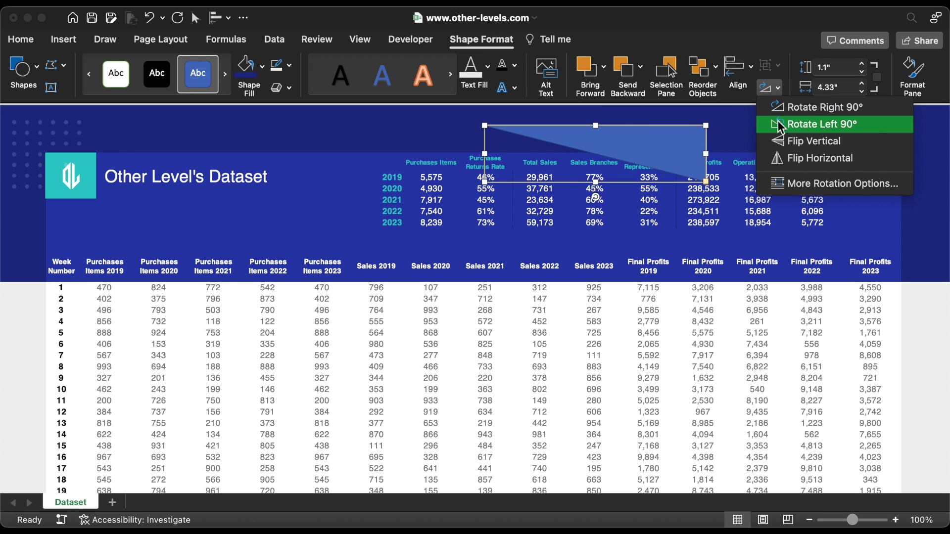
{"action": "left_click", "coordinate": [793, 158]}
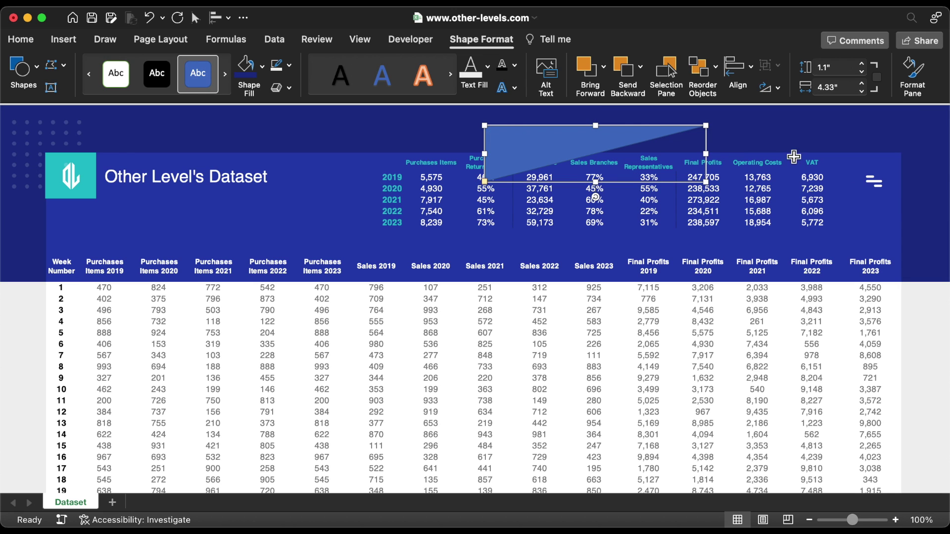
{"action": "left_click_drag", "start_coordinate": [552, 155], "coordinate": [886, 135]}
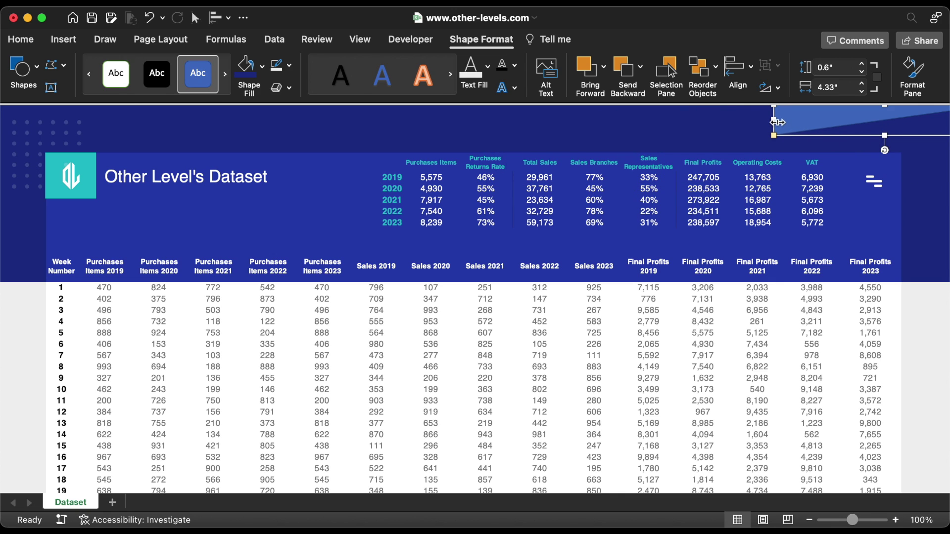
{"action": "left_click_drag", "start_coordinate": [777, 122], "coordinate": [737, 123]}
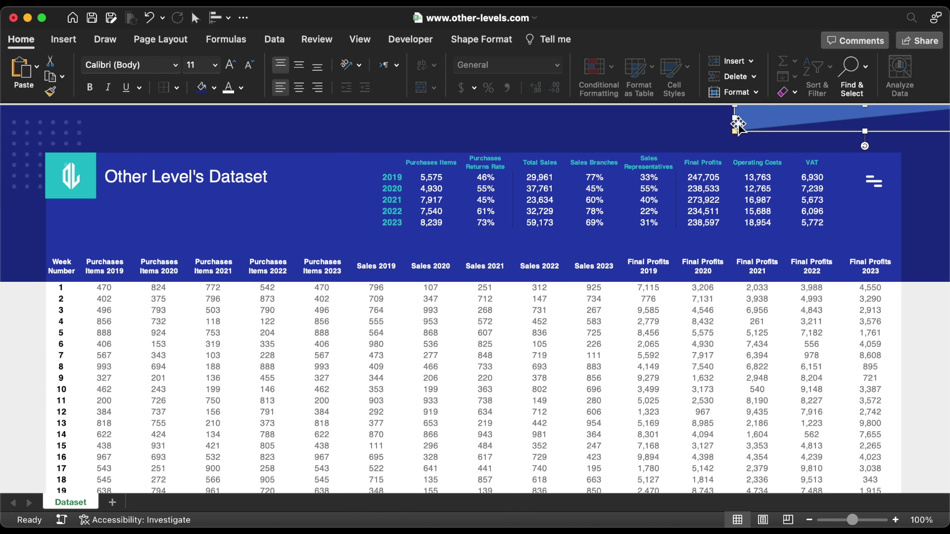
- Remove the triangle's outline and give it a white linear gradient at a 0° angle
{"action": "double_click", "coordinate": [737, 123]}
{"action": "left_click", "coordinate": [368, 377]}
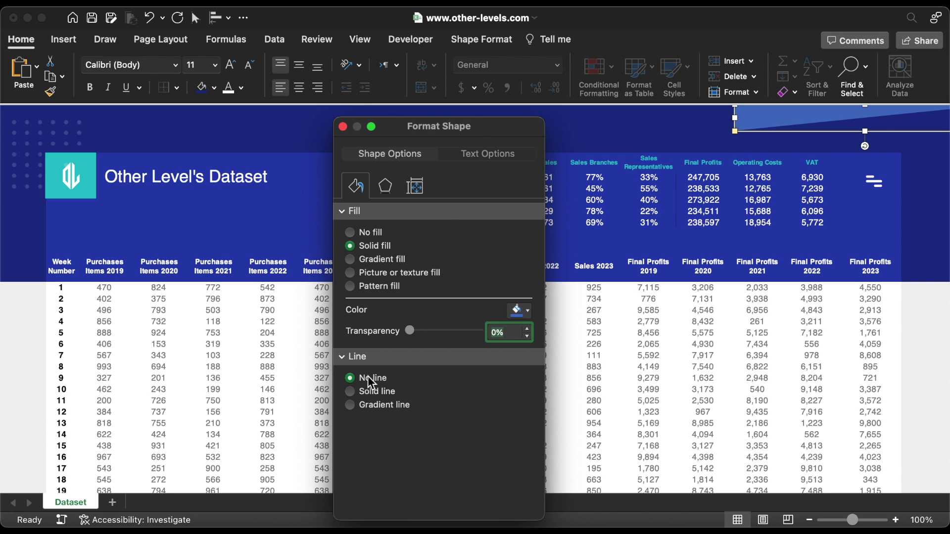
{"action": "left_click", "coordinate": [375, 259]}
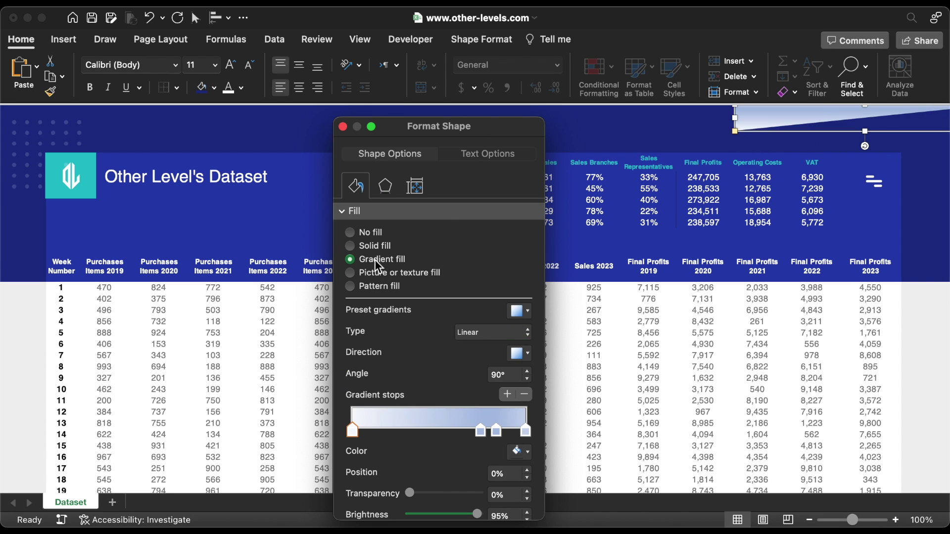
{"action": "left_click", "coordinate": [525, 395]}
{"action": "left_click", "coordinate": [528, 395]}
{"action": "left_click", "coordinate": [517, 452]}
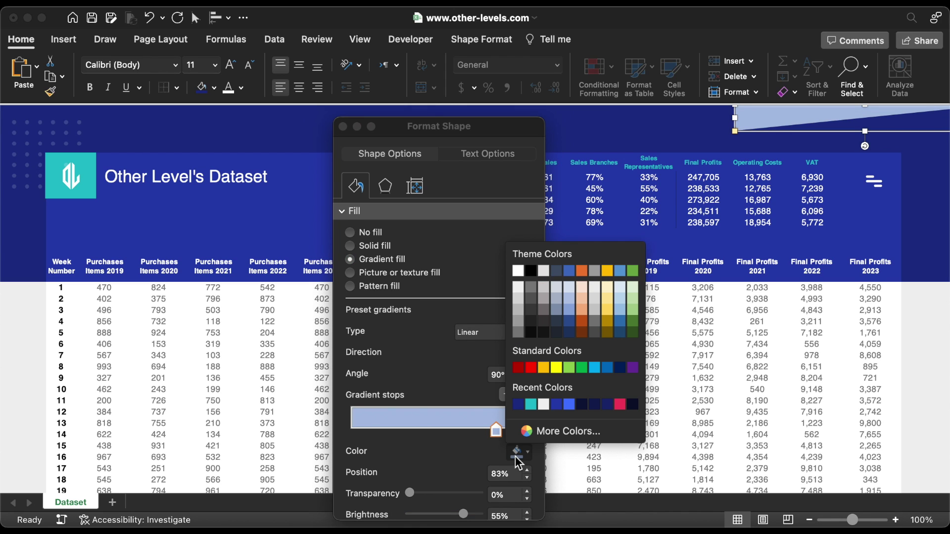
{"action": "left_click", "coordinate": [518, 271]}
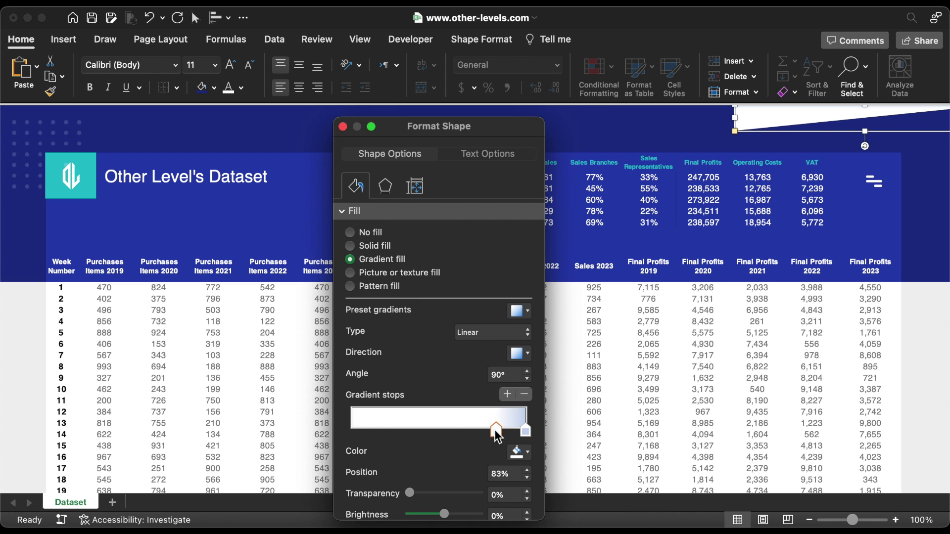
{"action": "left_click_drag", "start_coordinate": [495, 429], "coordinate": [444, 426]}
{"action": "left_click", "coordinate": [519, 353]}
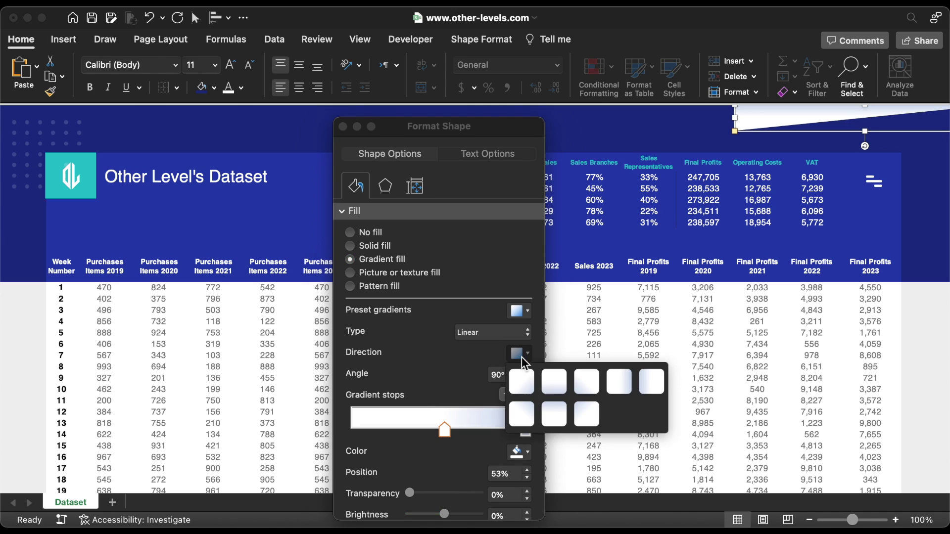
{"action": "left_click", "coordinate": [618, 379]}
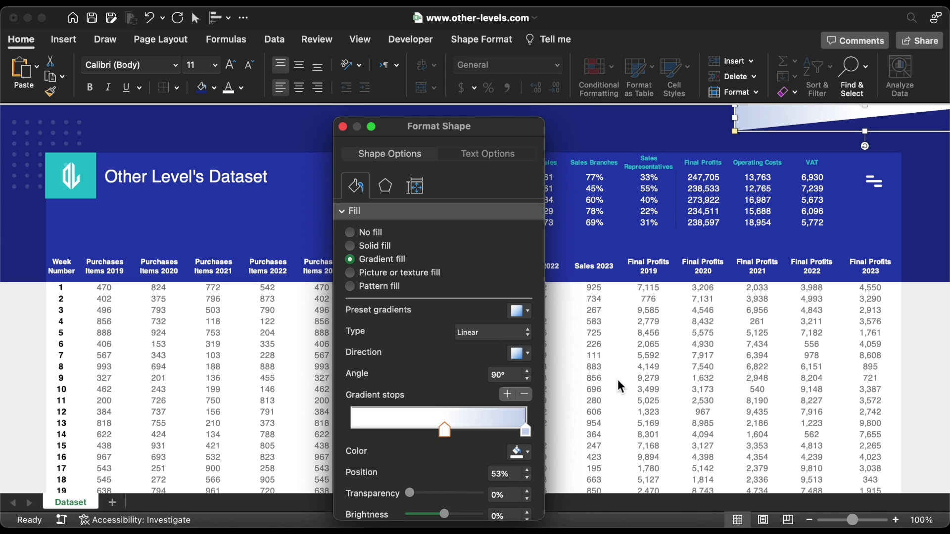
- Fade the gradient with a fully transparent white end stop and a 94%-transparent middle stop
{"action": "left_click", "coordinate": [526, 430]}
{"action": "left_click", "coordinate": [517, 451]}
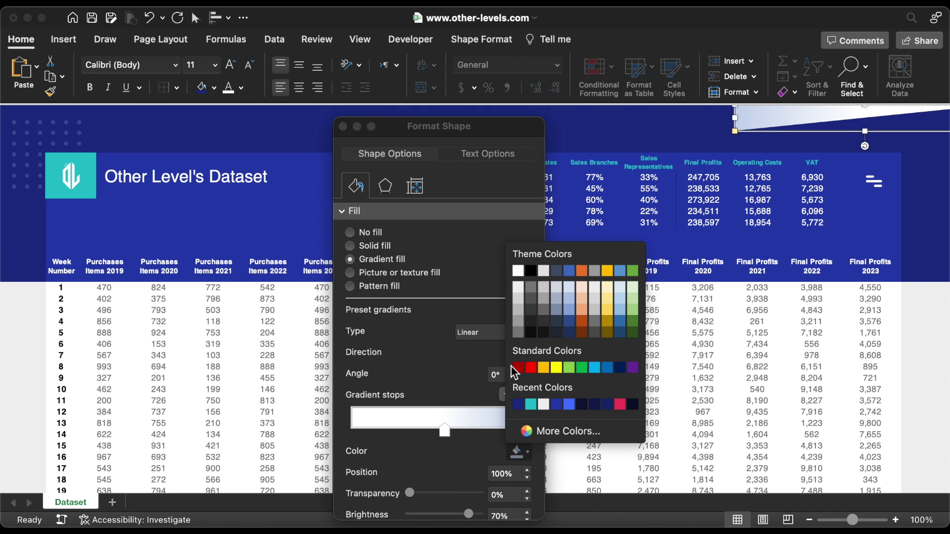
{"action": "left_click", "coordinate": [520, 277]}
{"action": "left_click_drag", "start_coordinate": [409, 494], "coordinate": [520, 499]}
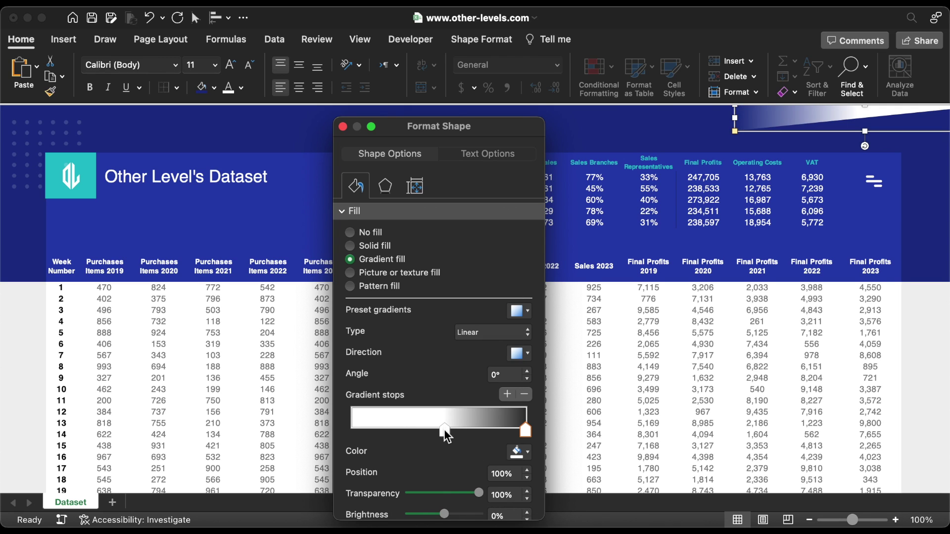
{"action": "left_click_drag", "start_coordinate": [443, 429], "coordinate": [383, 430]}
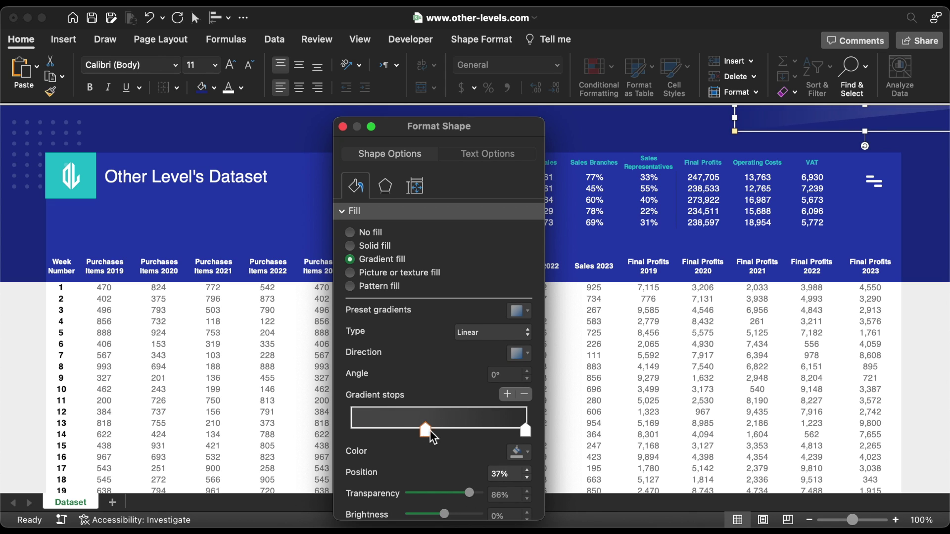
{"action": "left_click_drag", "start_coordinate": [525, 430], "coordinate": [504, 432]}
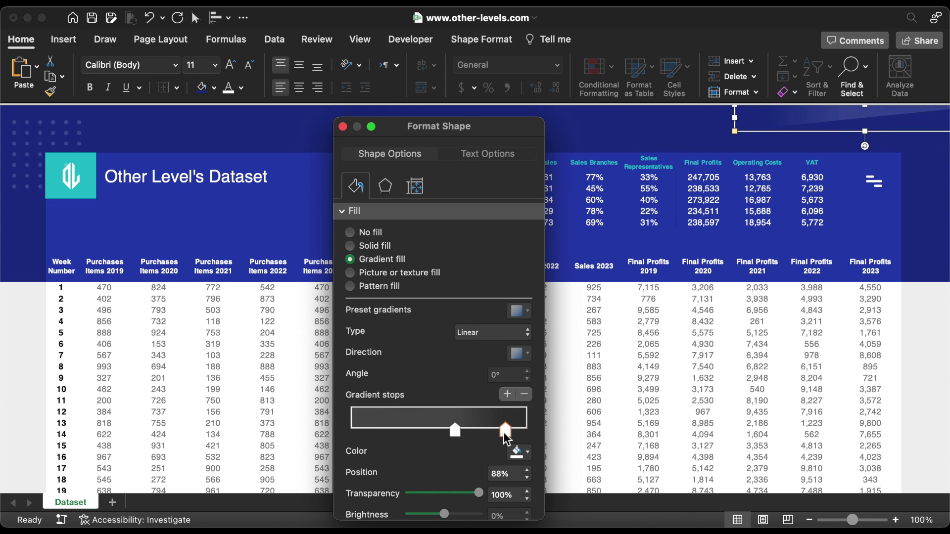
{"action": "left_click", "coordinate": [455, 429]}
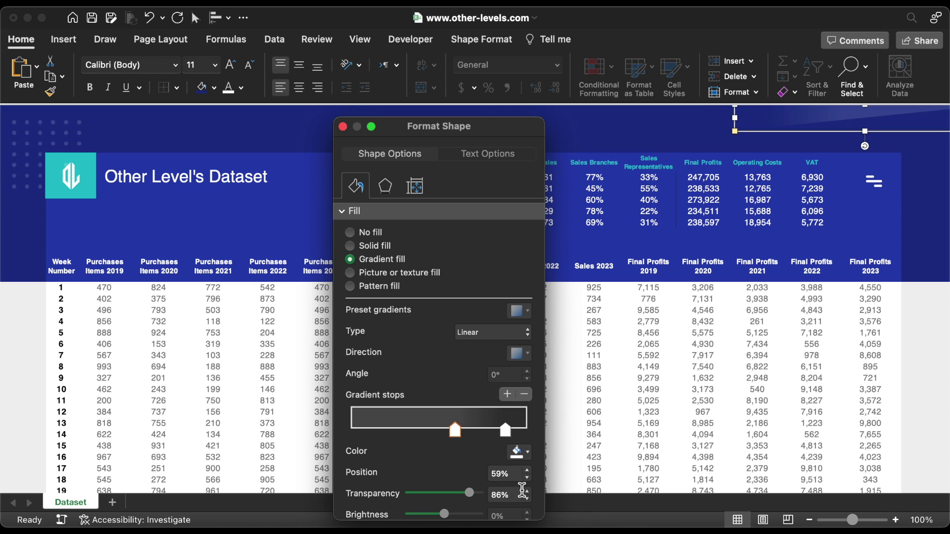
{"action": "left_click", "coordinate": [528, 497]}
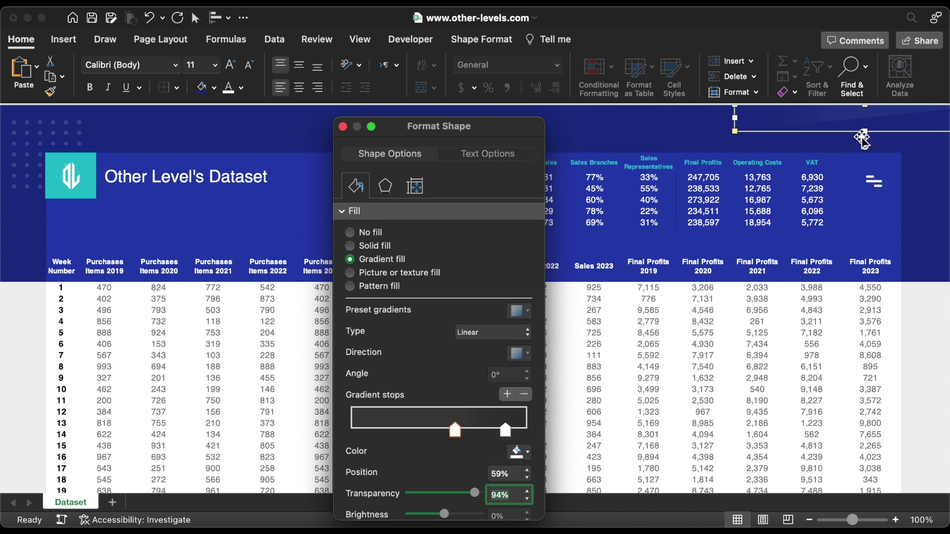
{"action": "left_click_drag", "start_coordinate": [862, 139], "coordinate": [871, 143]}
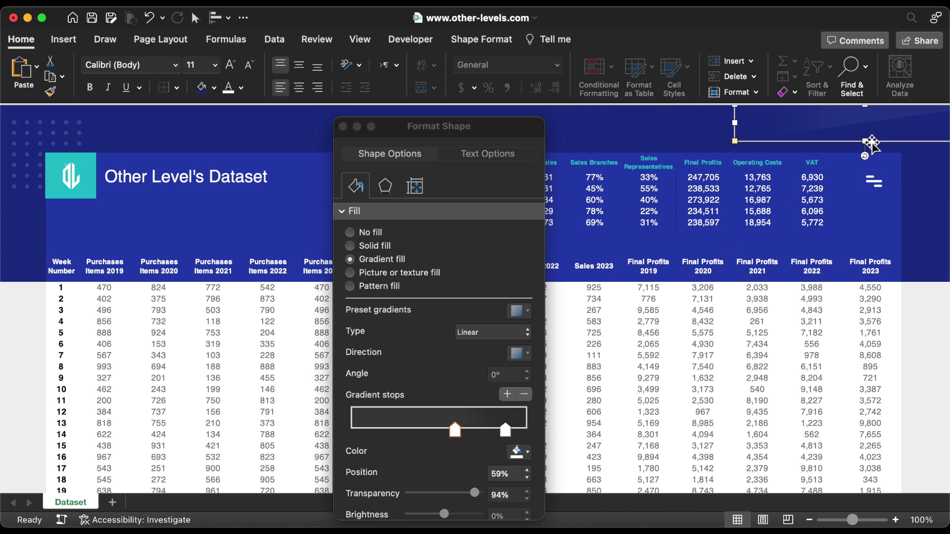
- Draw an oval circle on the header band to the right of the menu icon
{"action": "left_click", "coordinate": [70, 44]}
{"action": "left_click", "coordinate": [213, 74]}
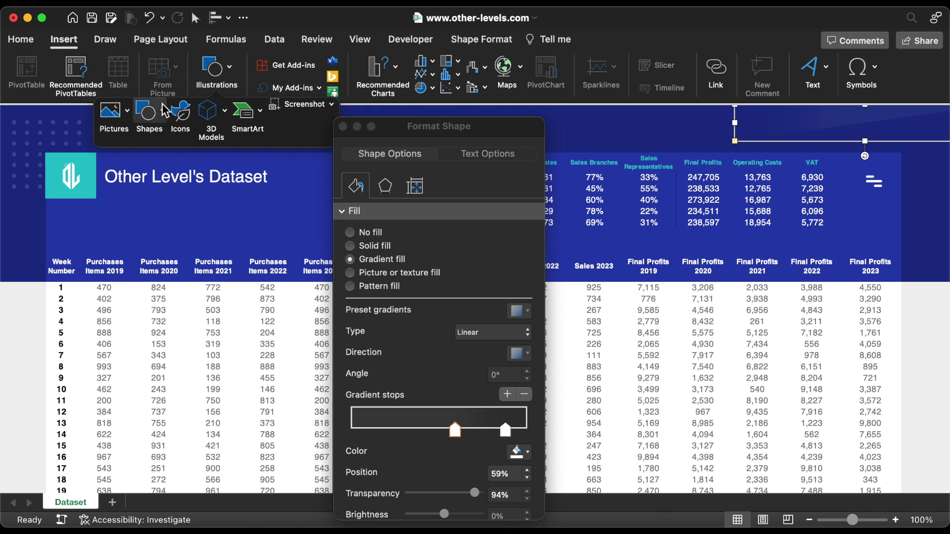
{"action": "left_click", "coordinate": [148, 119]}
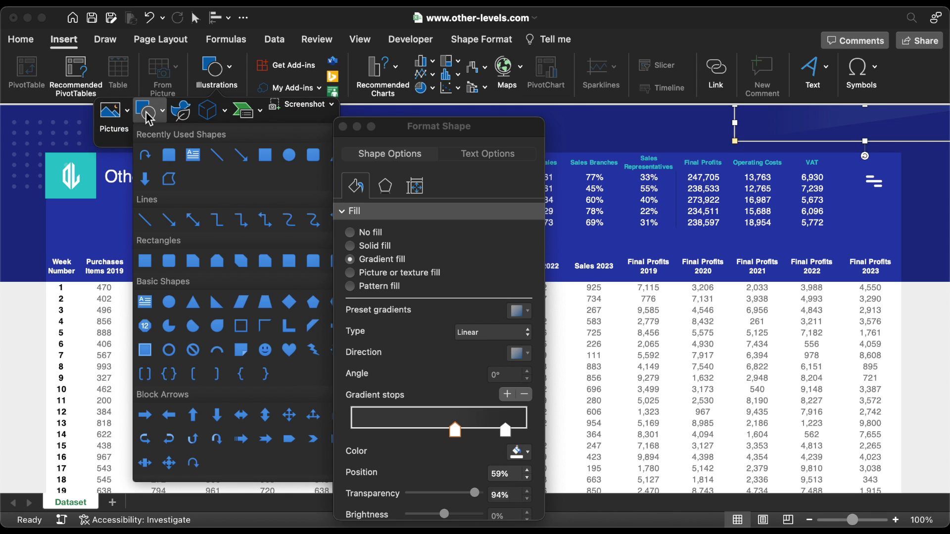
{"action": "left_click", "coordinate": [289, 156]}
{"action": "scroll", "coordinate": [892, 222], "scroll_direction": "right", "scroll_amount": 10}
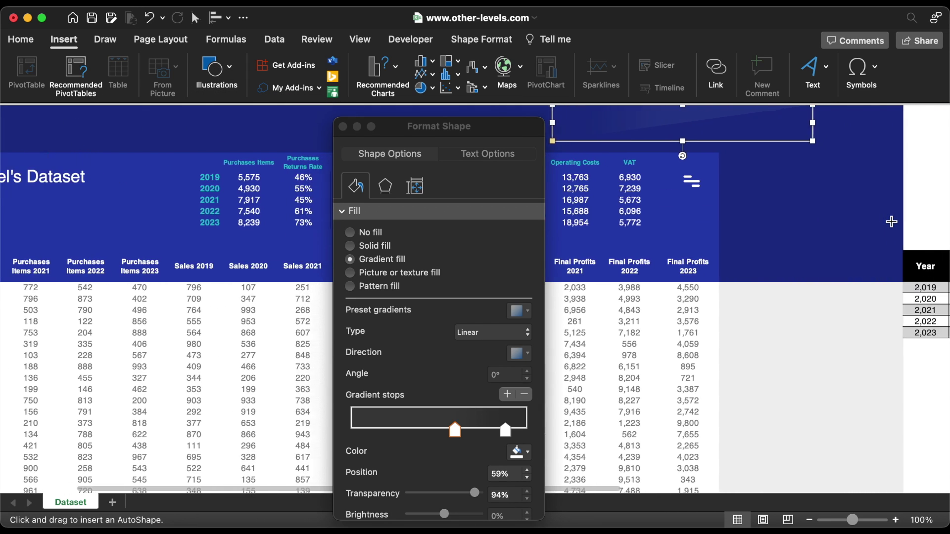
{"action": "left_click_drag", "start_coordinate": [652, 167], "coordinate": [746, 254]}
{"action": "scroll", "coordinate": [746, 253], "scroll_direction": "right", "scroll_amount": 13}
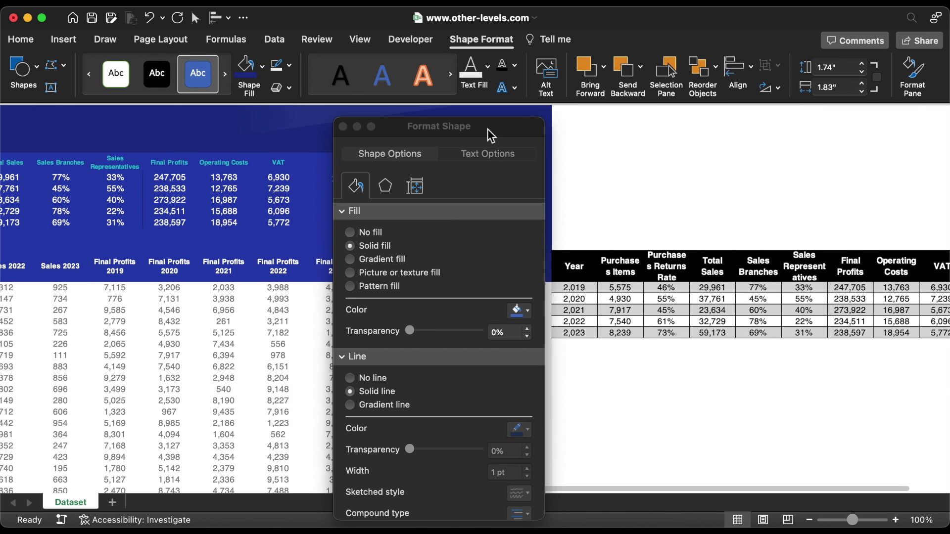
{"action": "key", "text": "Escape"}
{"action": "scroll", "coordinate": [605, 278], "scroll_direction": "left", "scroll_amount": 11}
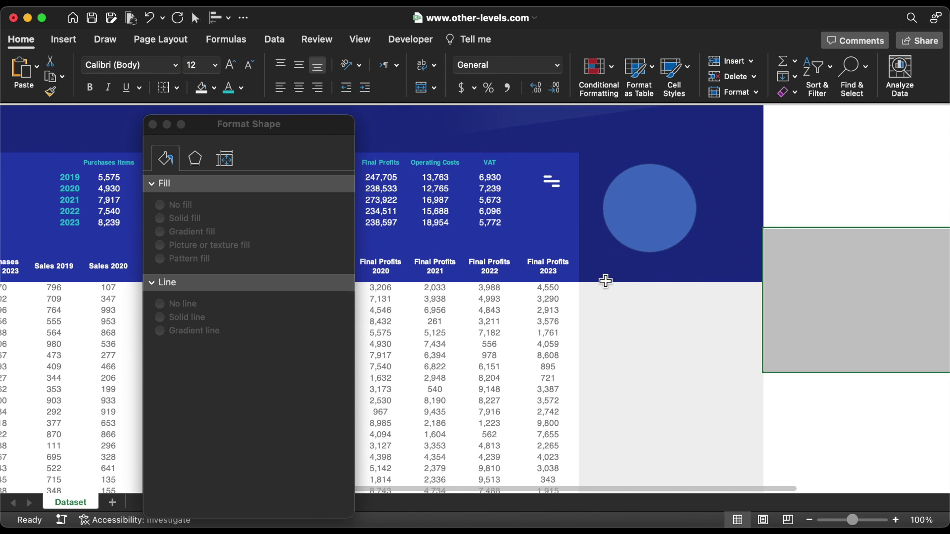
- Switch the new circle's fill to a gradient fill
{"action": "left_click", "coordinate": [672, 212]}
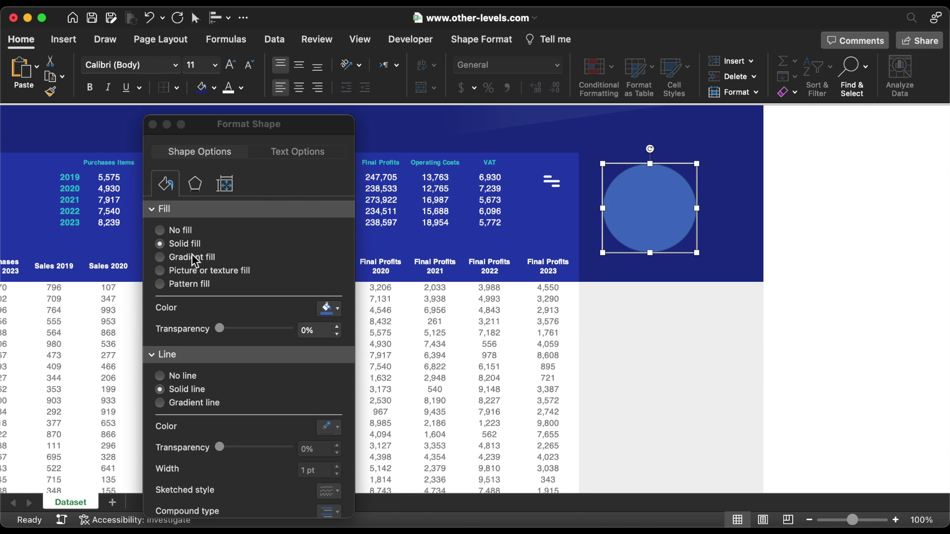
{"action": "left_click", "coordinate": [159, 257]}
{"action": "scroll", "coordinate": [203, 322], "scroll_direction": "down", "scroll_amount": 5}
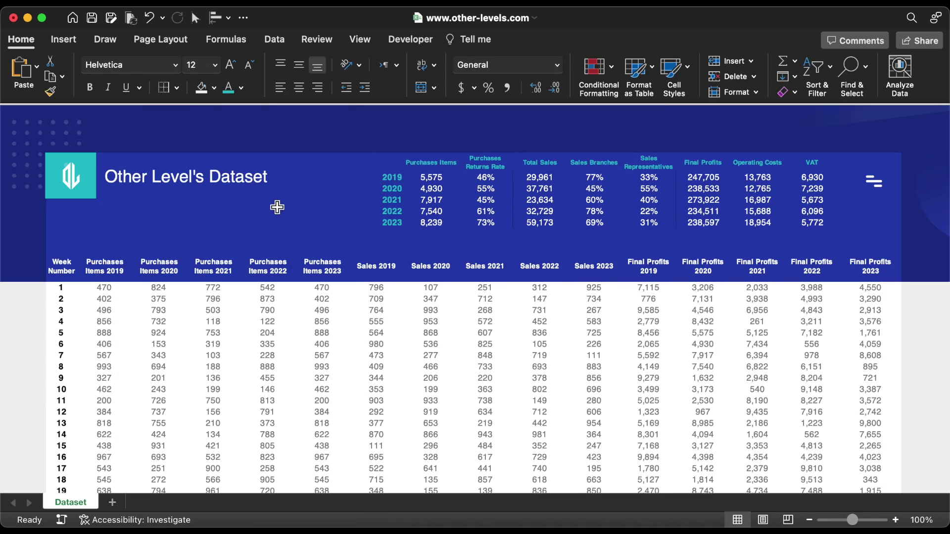
- Make the Total row taller by dragging its border to about 26 pixels, then hide headings again
{"action": "scroll", "coordinate": [276, 206], "scroll_direction": "down", "scroll_amount": 4}
{"action": "scroll", "coordinate": [276, 207], "scroll_direction": "down", "scroll_amount": 15}
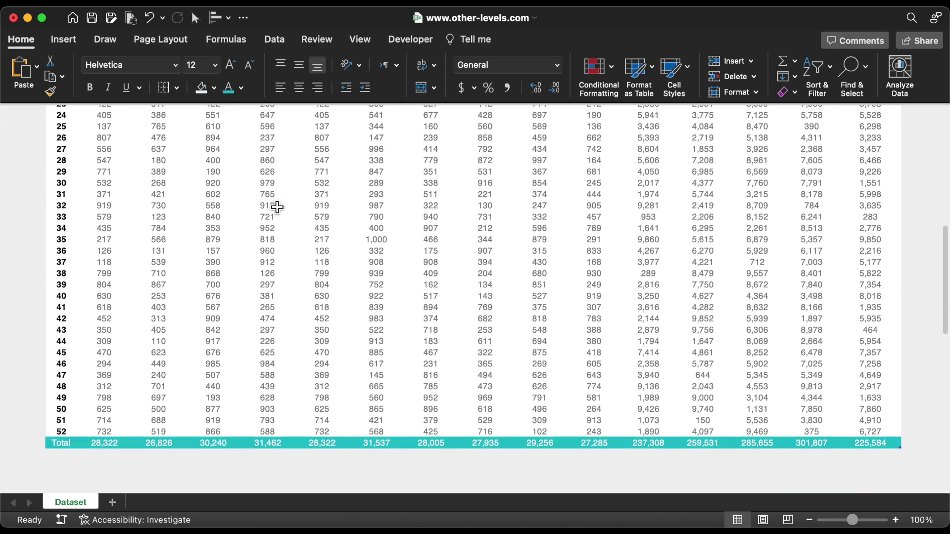
{"action": "left_click", "coordinate": [365, 42]}
{"action": "left_click", "coordinate": [402, 88]}
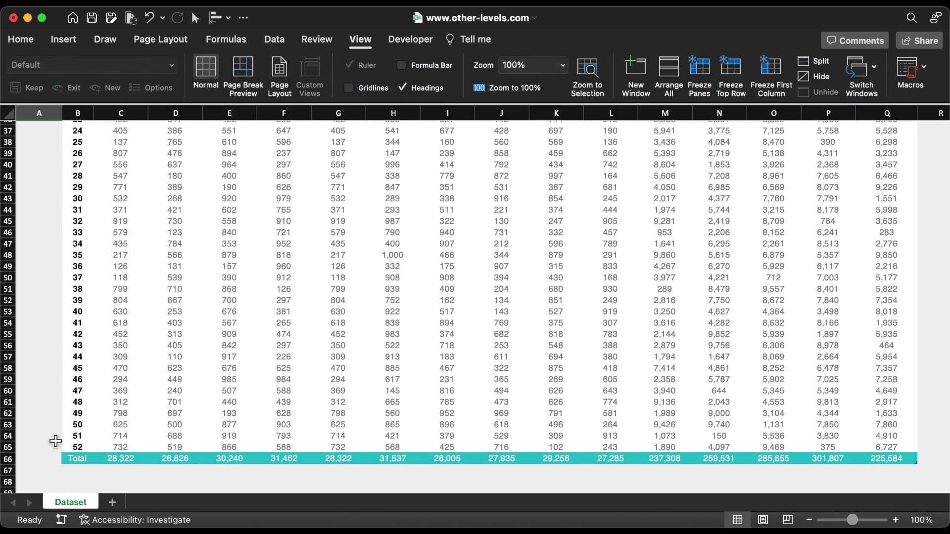
{"action": "left_click_drag", "start_coordinate": [18, 465], "coordinate": [17, 471]}
{"action": "left_click", "coordinate": [416, 90]}
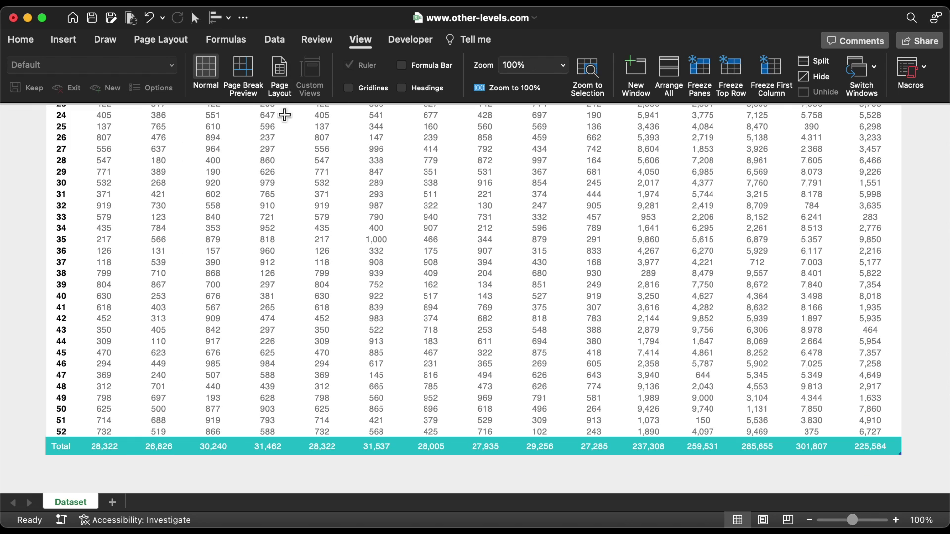
- Collapse the ribbon and scroll back to the top of the header
{"action": "left_click", "coordinate": [21, 40]}
{"action": "left_click", "coordinate": [21, 40]}
{"action": "scroll", "coordinate": [25, 396], "scroll_direction": "up", "scroll_amount": 10}
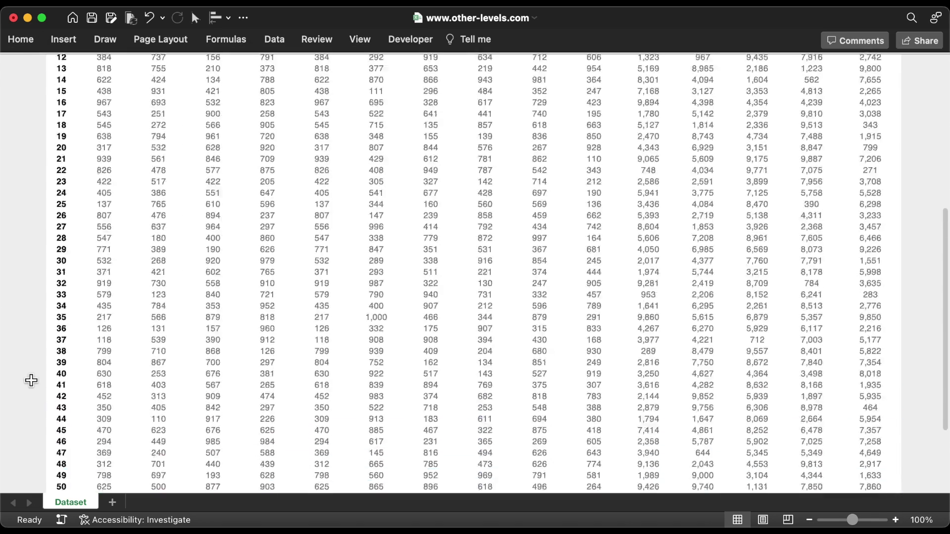